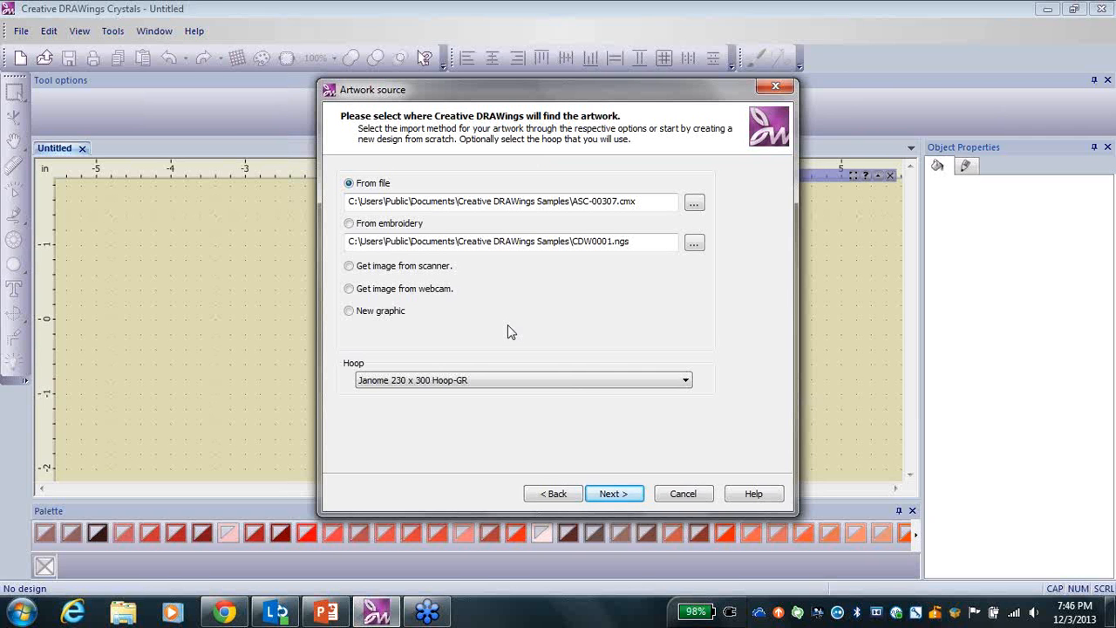
- Create a new graphic from scratch, keeping the Janome 230 x 300 Hoop-GR as the hoop
{"action": "left_click", "coordinate": [350, 313]}
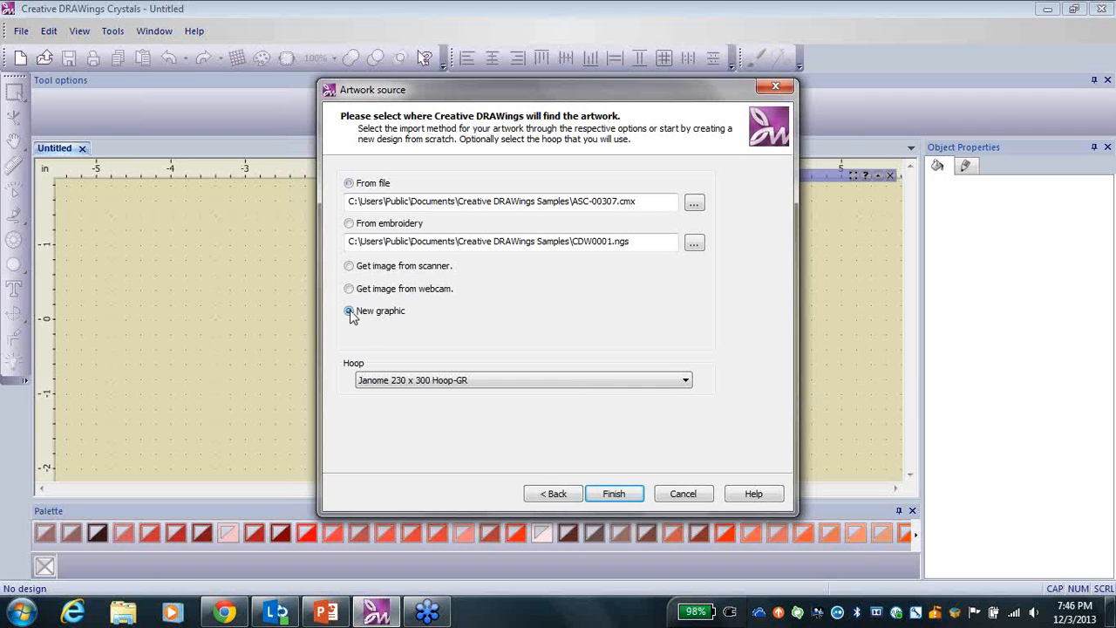
{"action": "left_click", "coordinate": [627, 493]}
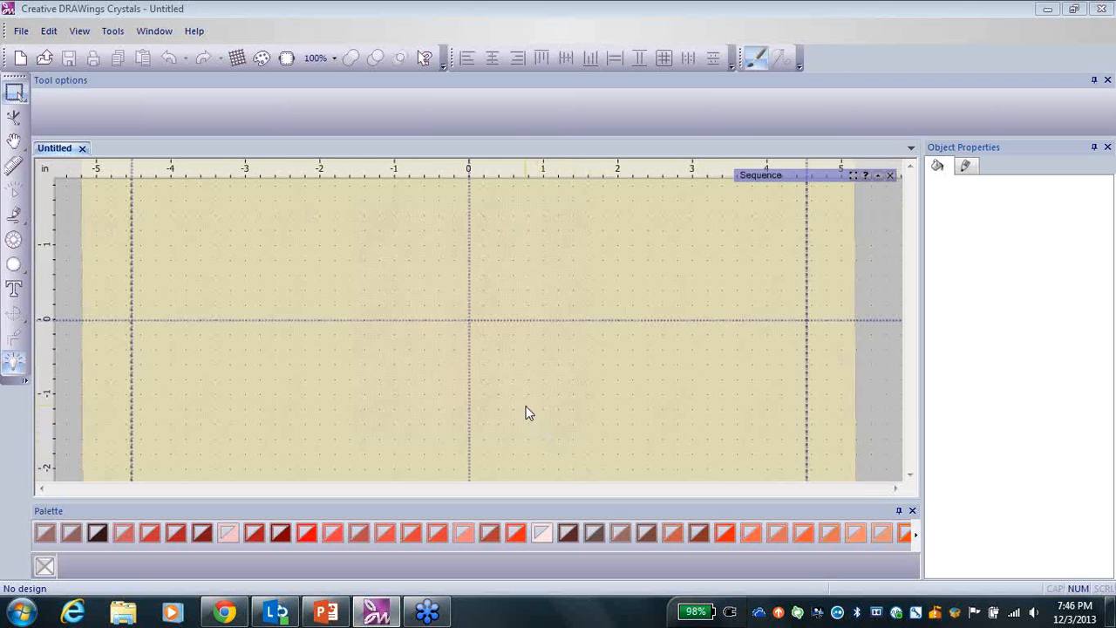
{"action": "scroll", "coordinate": [527, 413], "scroll_direction": "down", "scroll_amount": 2}
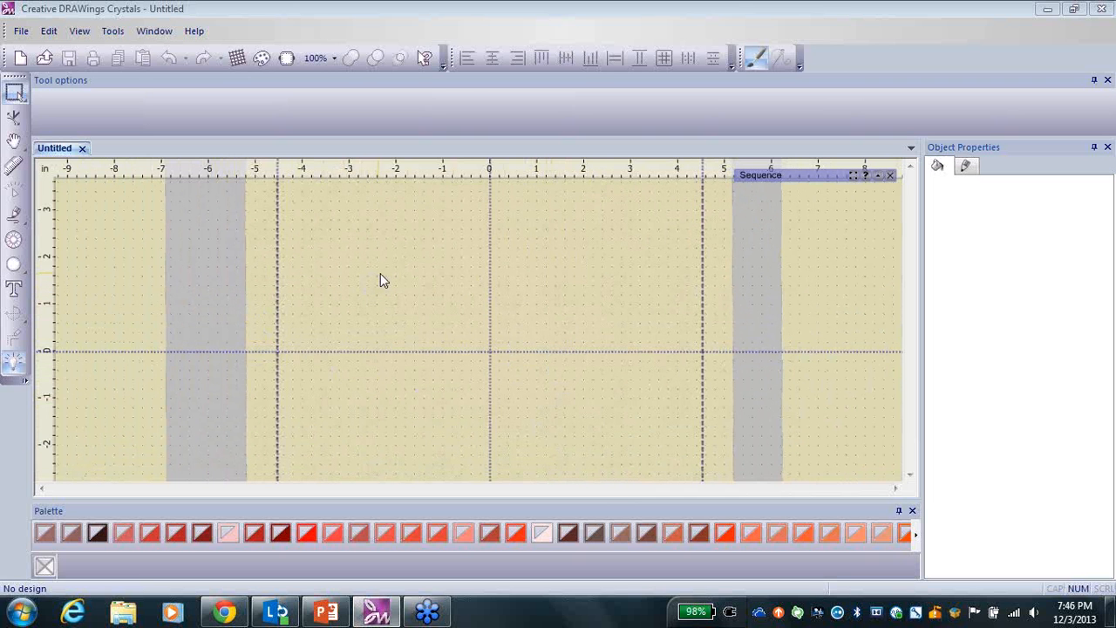
- Change the design's hoop to none
{"action": "left_click", "coordinate": [288, 61]}
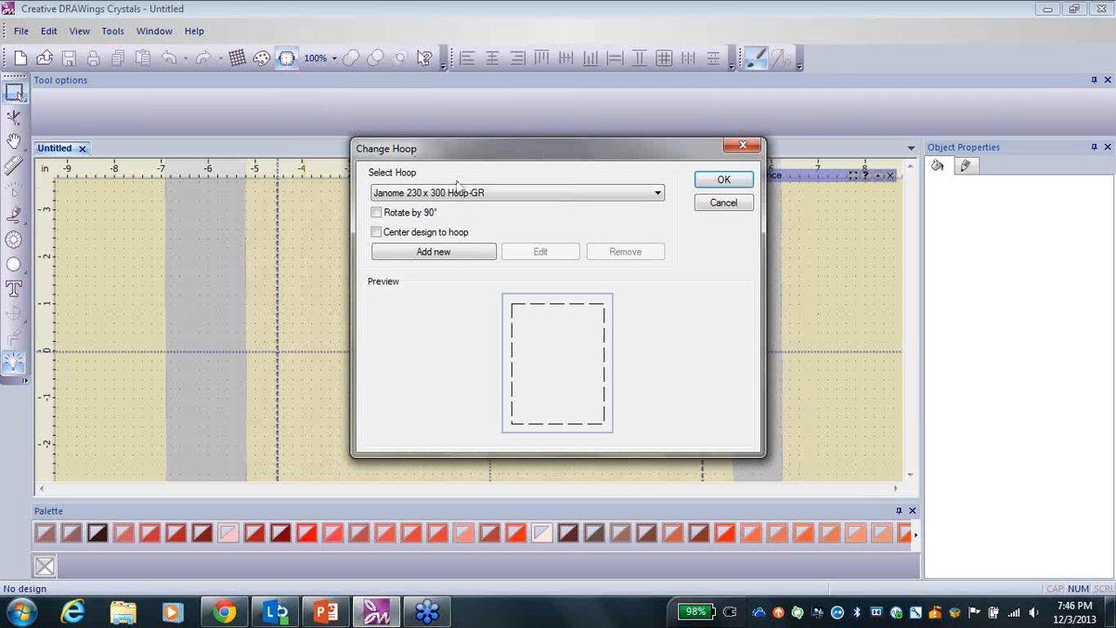
{"action": "left_click", "coordinate": [658, 194]}
{"action": "scroll", "coordinate": [660, 257], "scroll_direction": "up", "scroll_amount": 2}
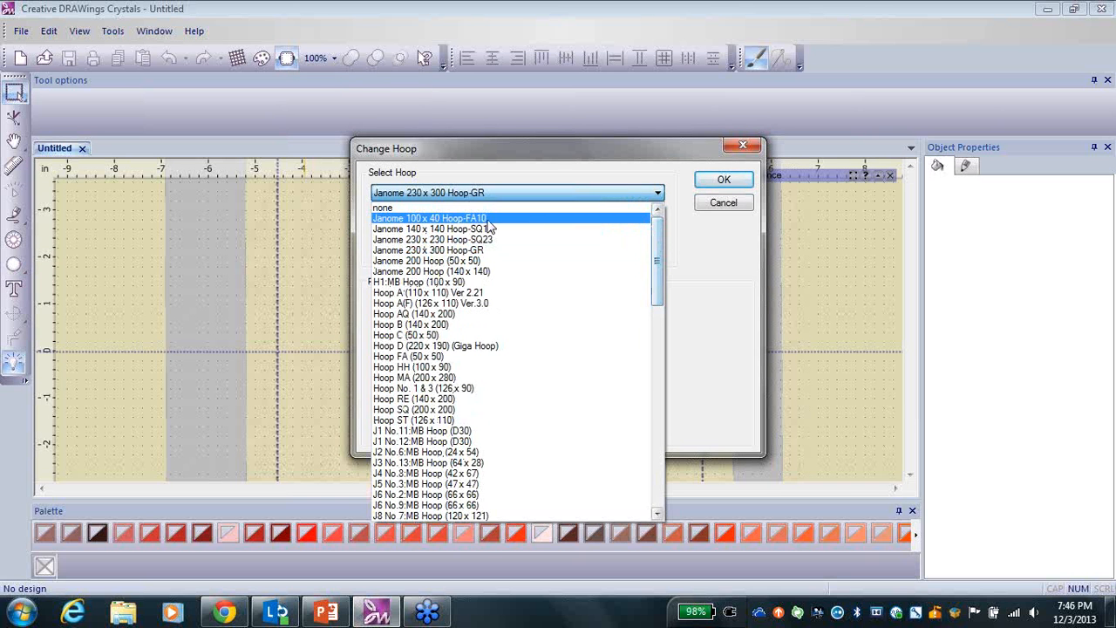
{"action": "left_click", "coordinate": [412, 208]}
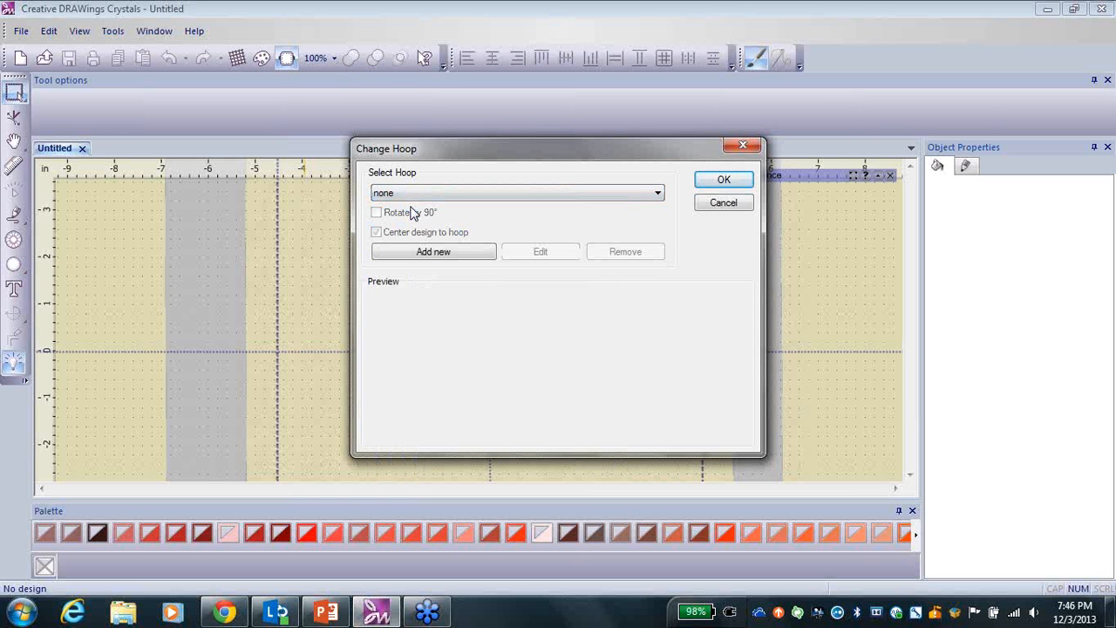
{"action": "left_click", "coordinate": [702, 184]}
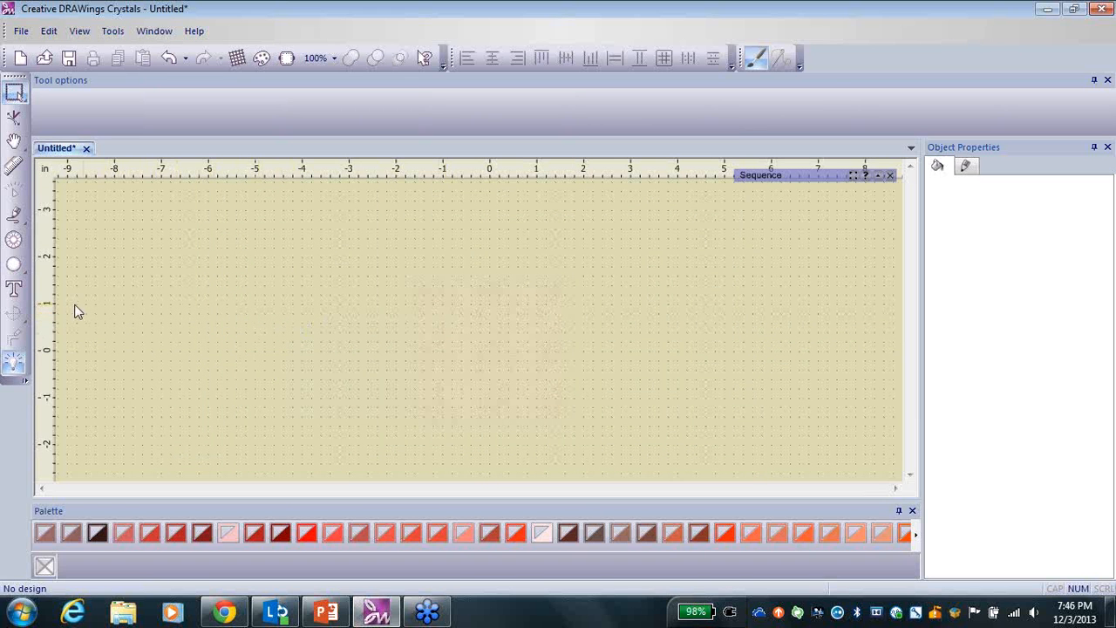
- Set the Text tool's font to Matura MT Script Capitals
{"action": "left_click", "coordinate": [14, 290]}
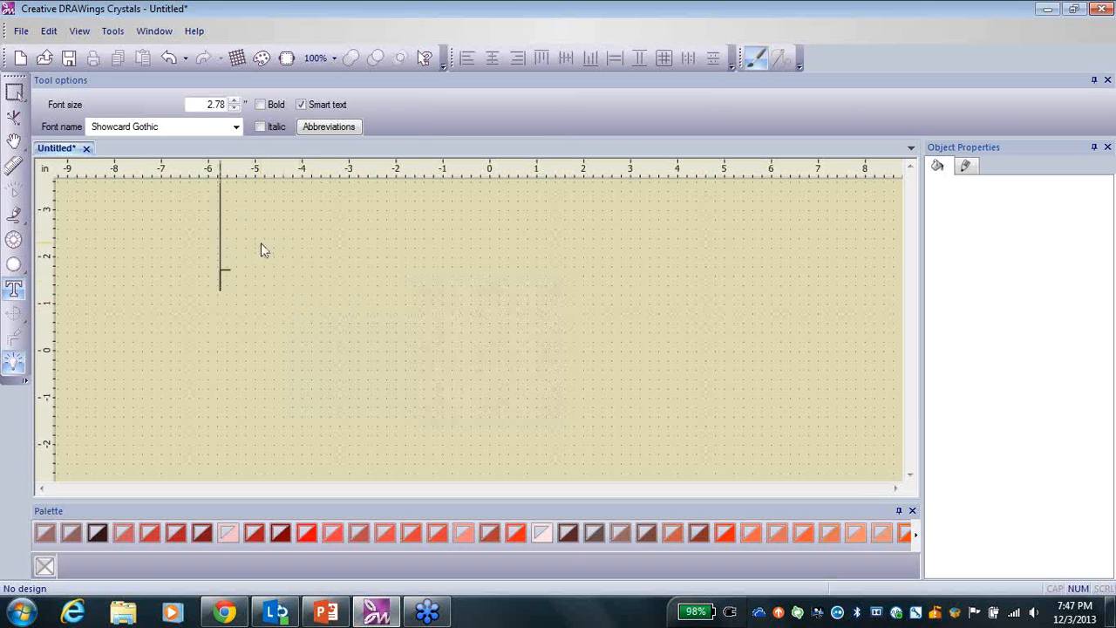
{"action": "left_click", "coordinate": [237, 126]}
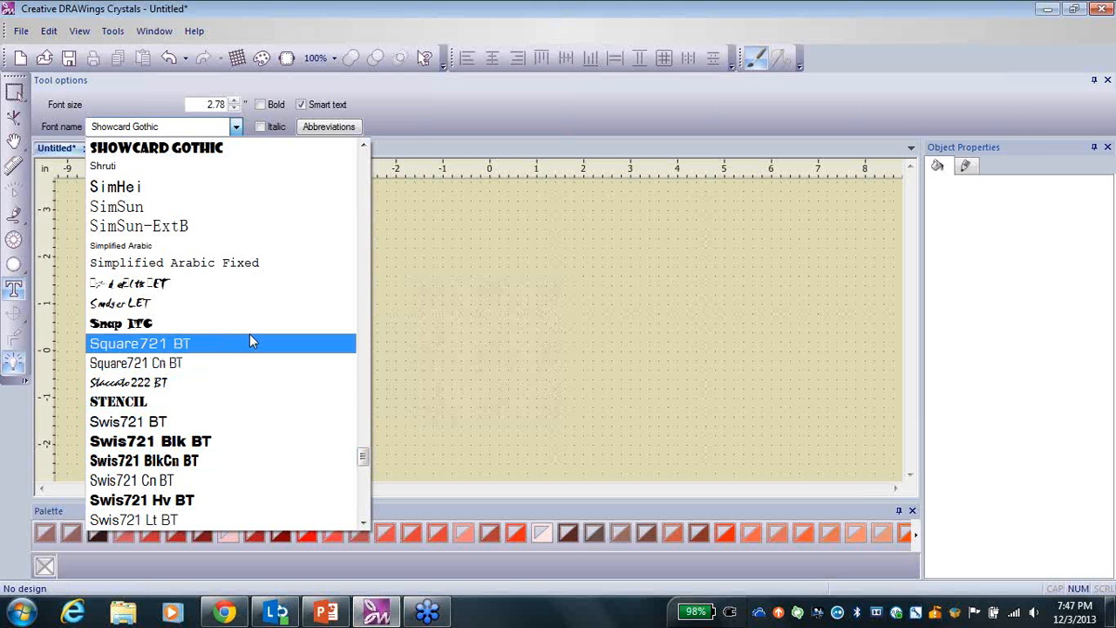
{"action": "scroll", "coordinate": [250, 340], "scroll_direction": "up", "scroll_amount": 8}
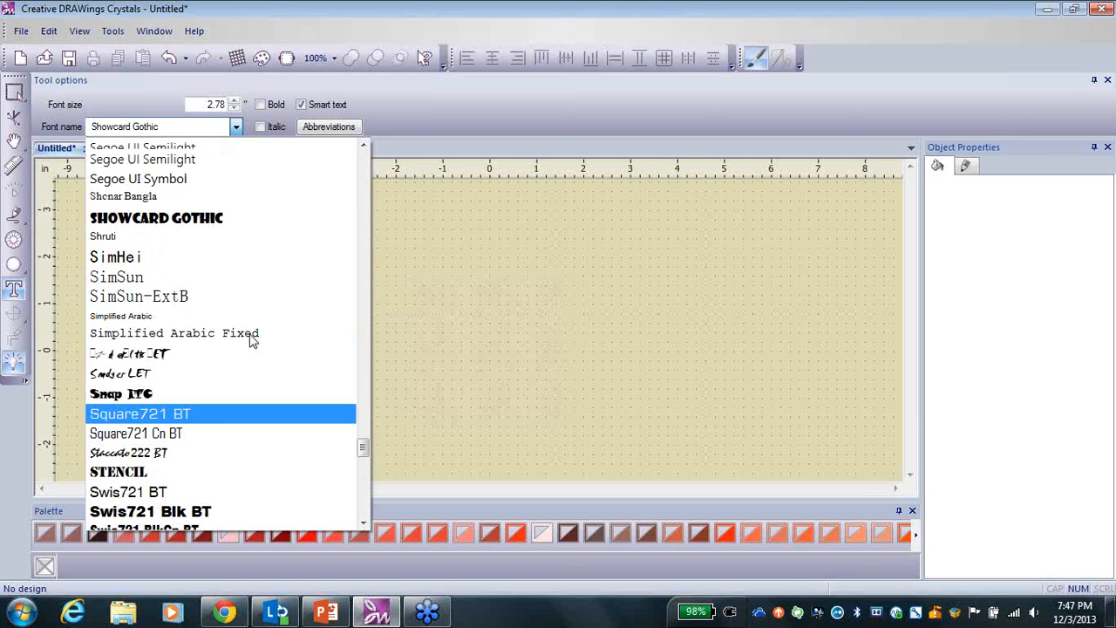
{"action": "scroll", "coordinate": [250, 340], "scroll_direction": "up", "scroll_amount": 14}
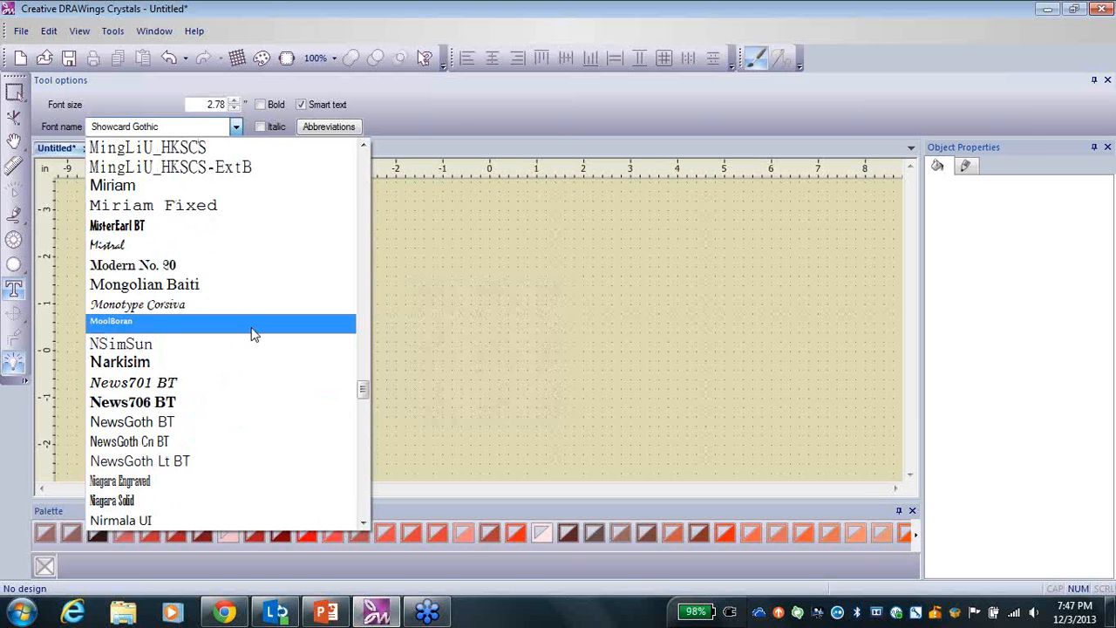
{"action": "scroll", "coordinate": [253, 334], "scroll_direction": "up", "scroll_amount": 4}
{"action": "scroll", "coordinate": [253, 334], "scroll_direction": "up", "scroll_amount": 4}
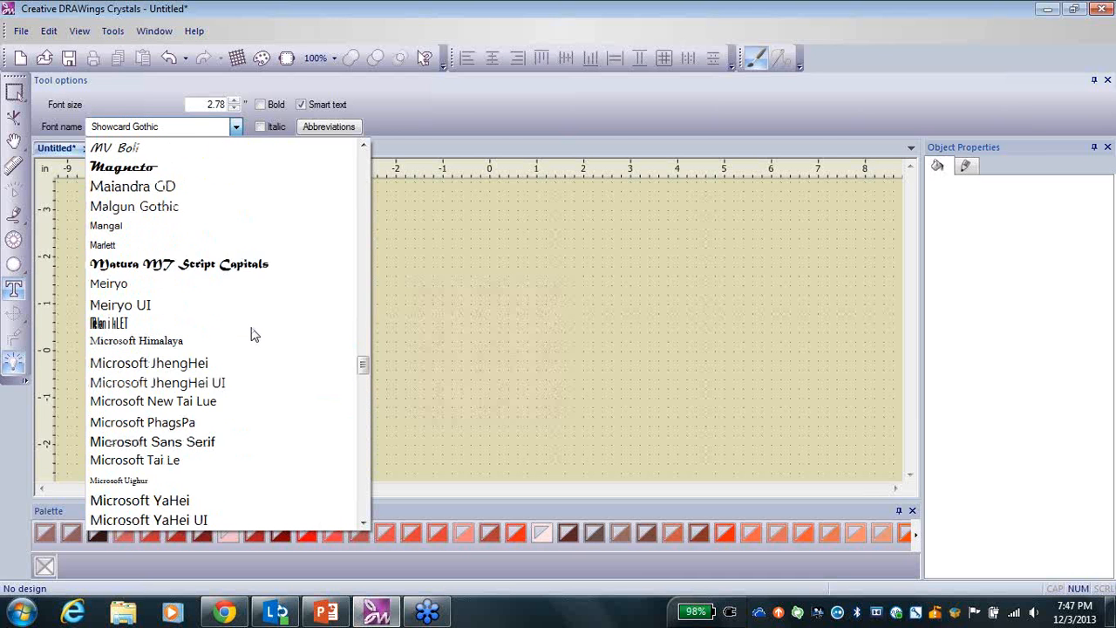
{"action": "scroll", "coordinate": [253, 334], "scroll_direction": "up", "scroll_amount": 2}
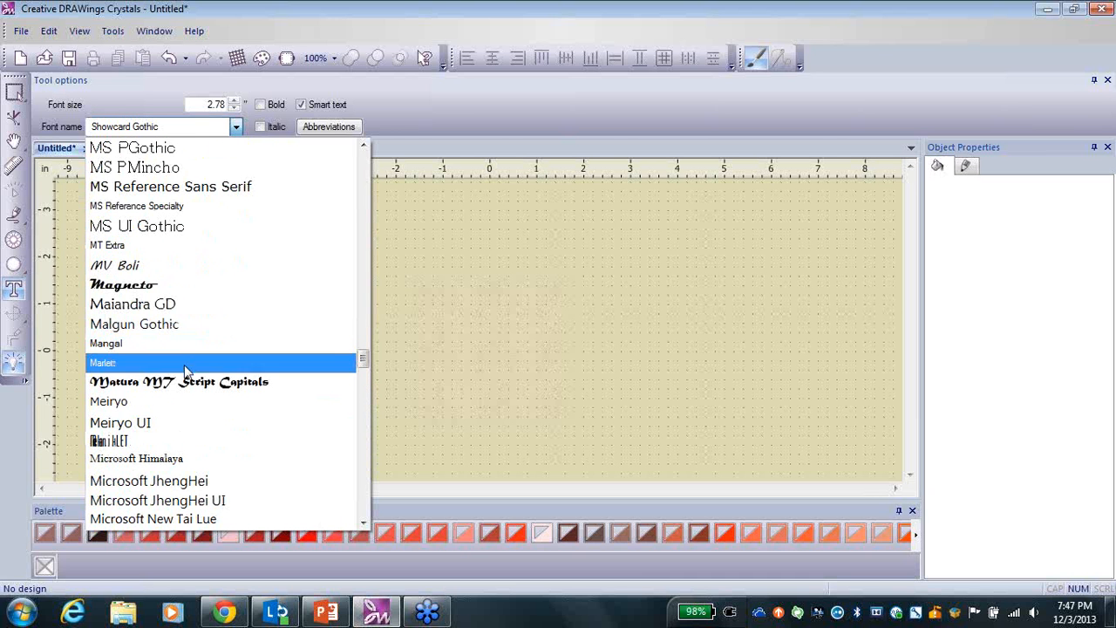
{"action": "left_click", "coordinate": [270, 384]}
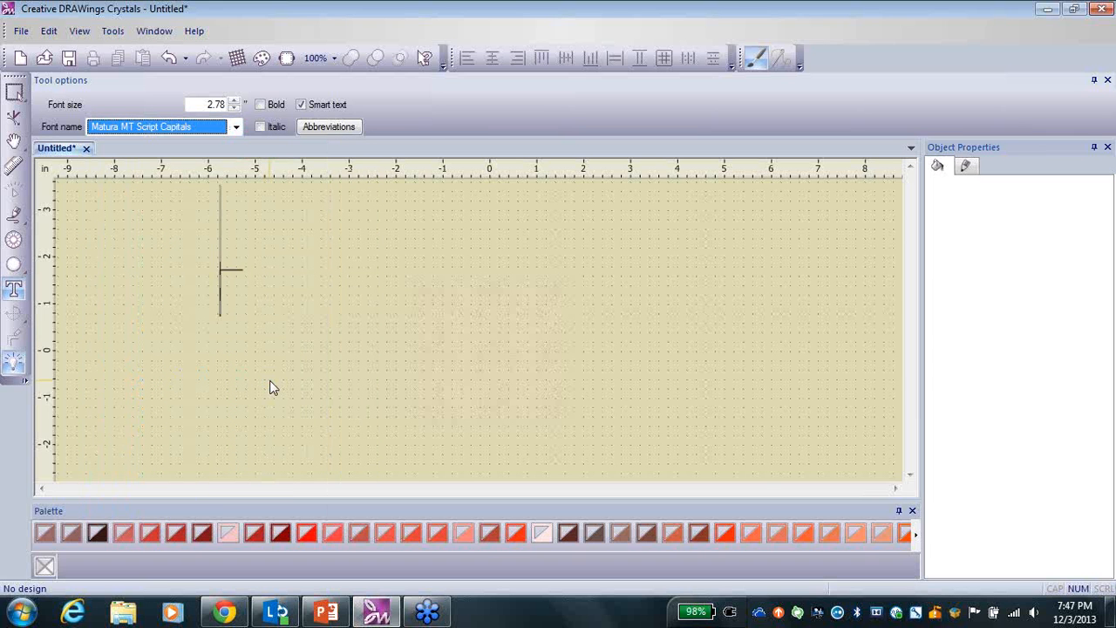
{"action": "key", "text": "Down"}
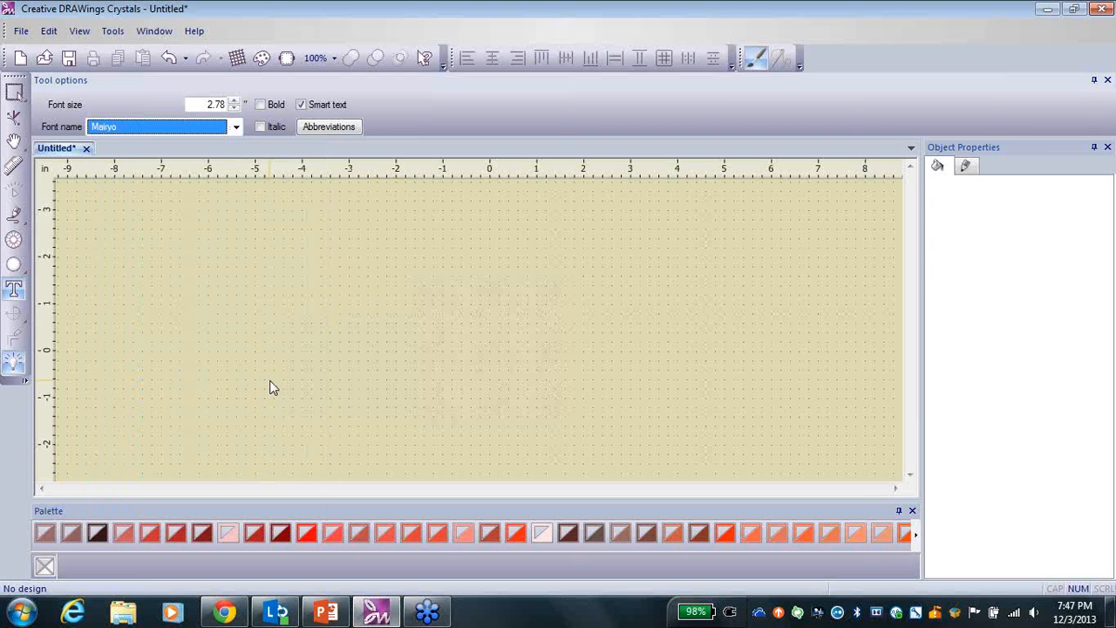
{"action": "left_click", "coordinate": [236, 127]}
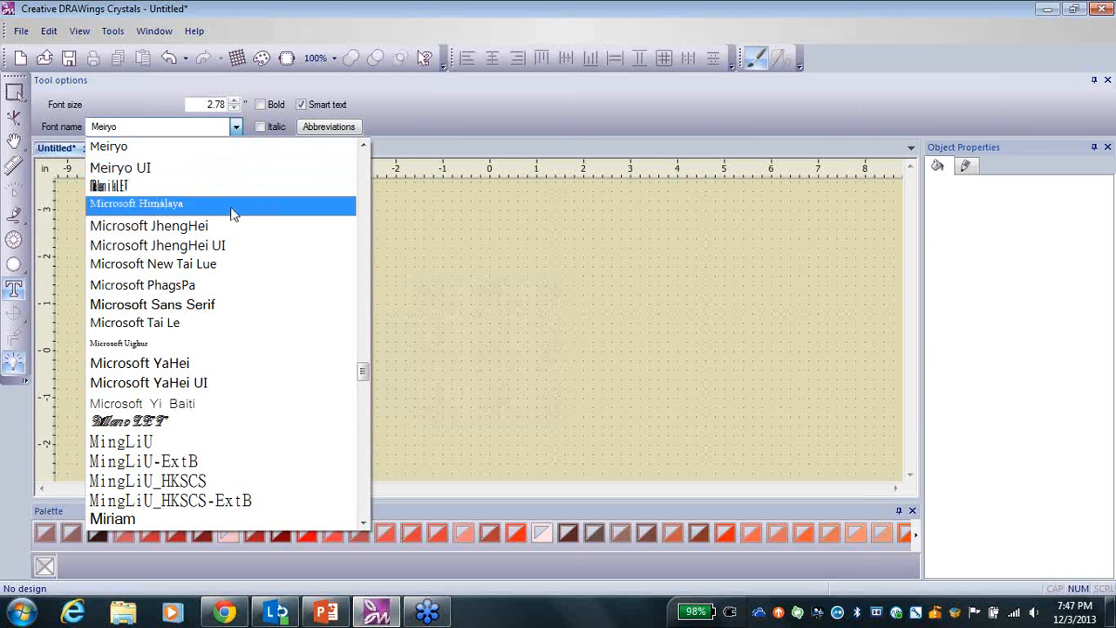
{"action": "scroll", "coordinate": [254, 292], "scroll_direction": "up", "scroll_amount": 4}
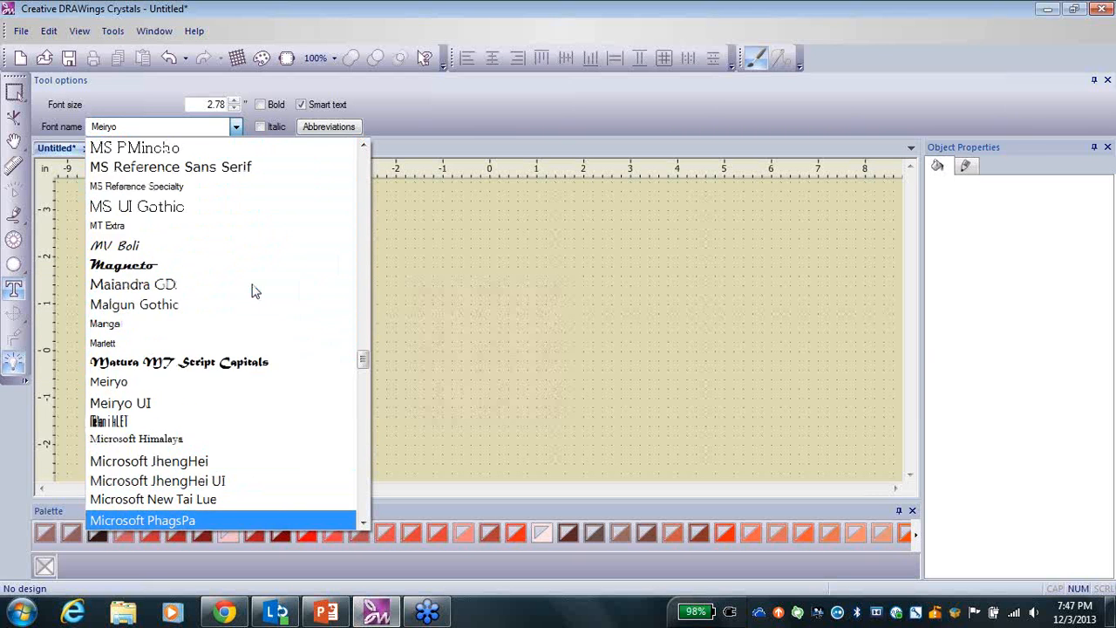
{"action": "left_click", "coordinate": [197, 365]}
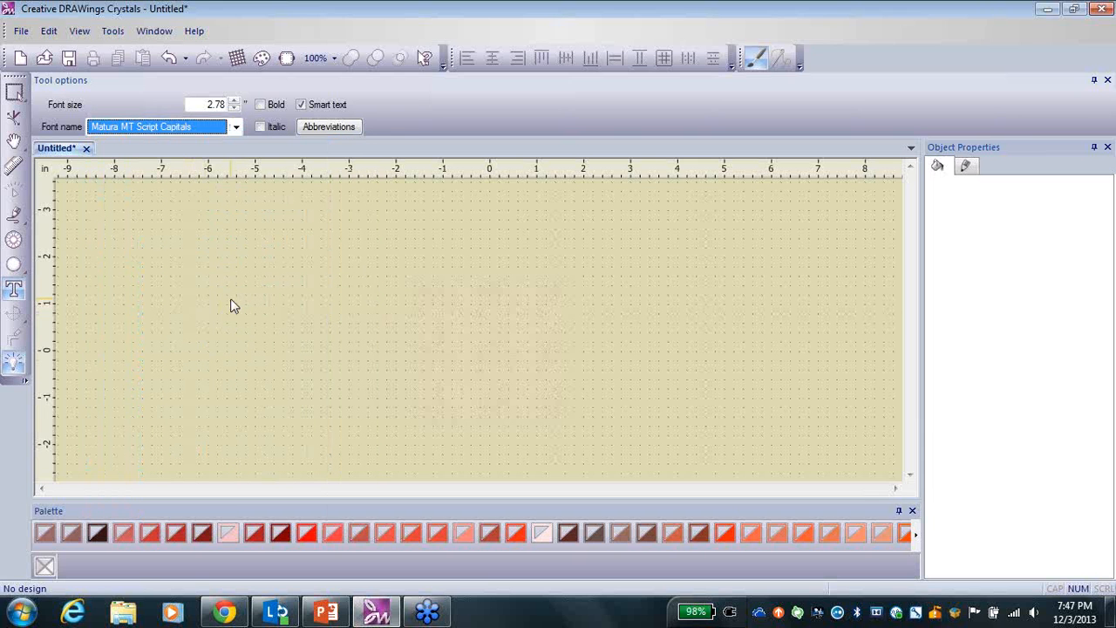
- Add the text "Merry" starting left of the workspace centre and finish it as a selected object
{"action": "left_click", "coordinate": [230, 298]}
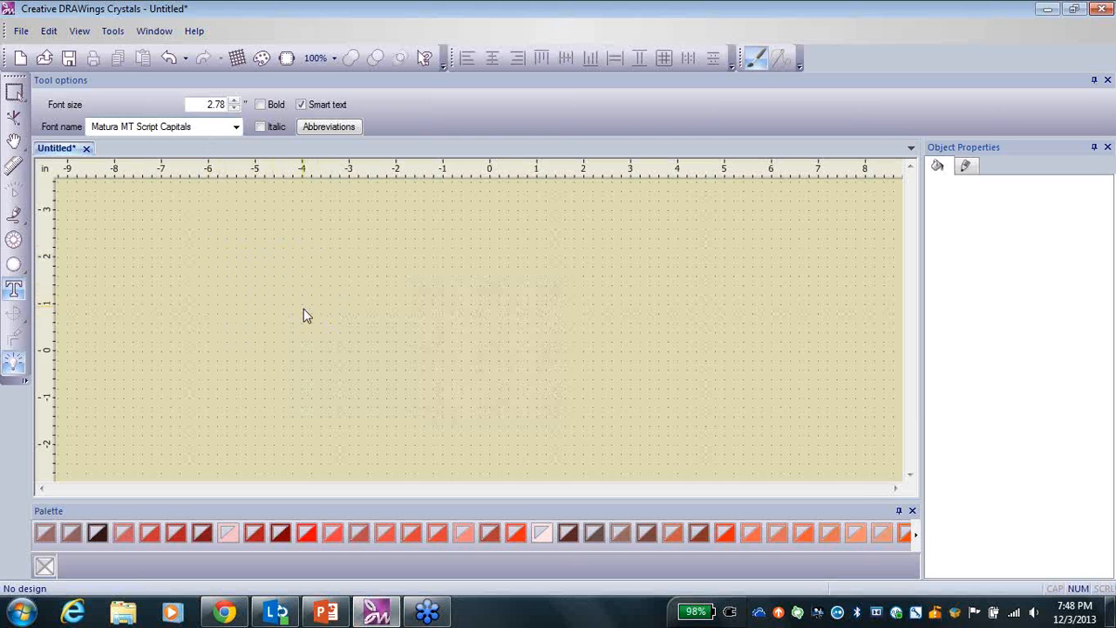
{"action": "left_click", "coordinate": [257, 317]}
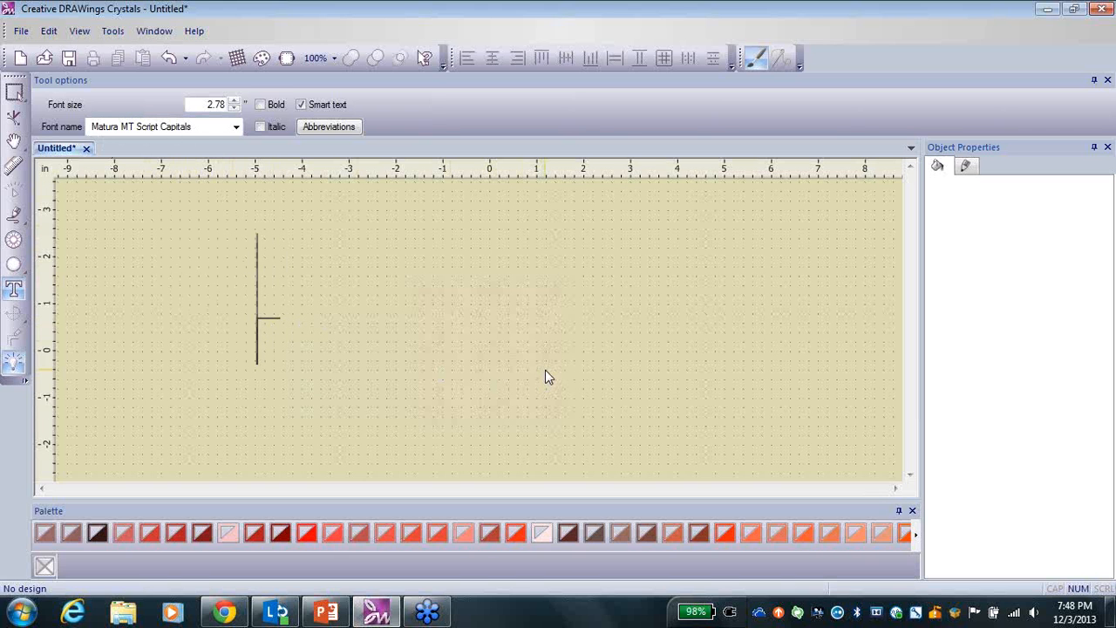
{"action": "type", "text": "Merry"}
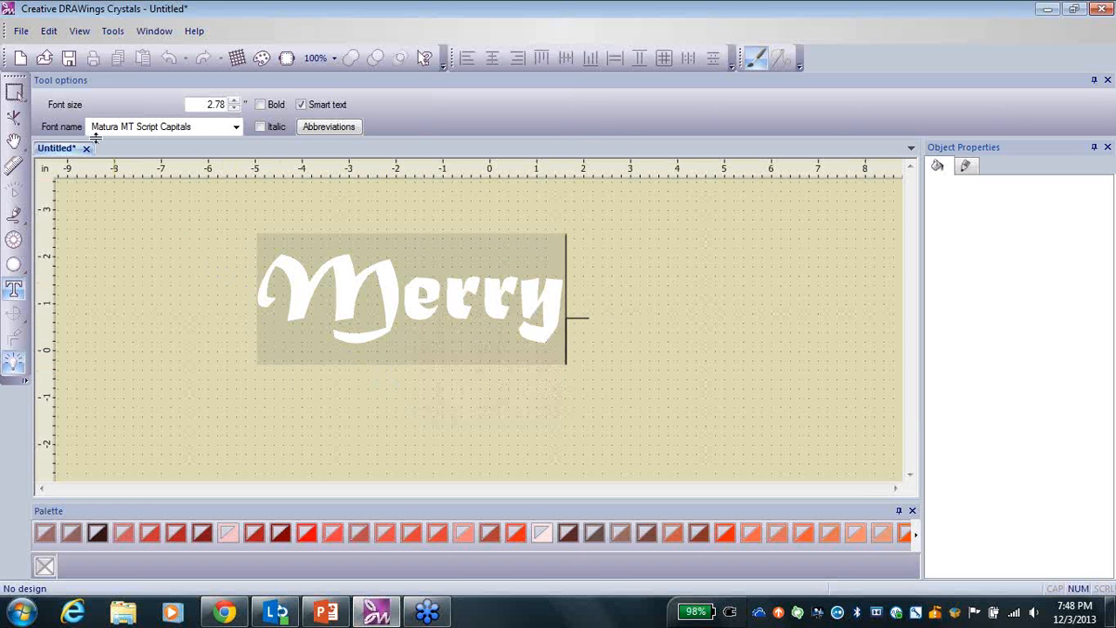
{"action": "left_click", "coordinate": [14, 94]}
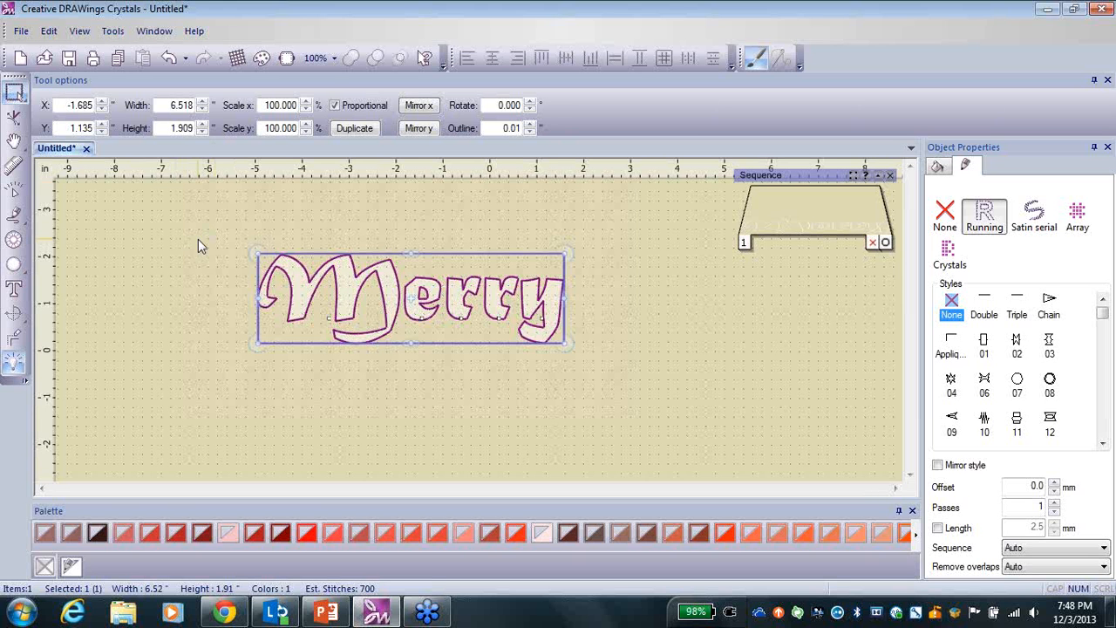
- Check the measurement system choices in the general program options and keep U.S
{"action": "left_click", "coordinate": [112, 32]}
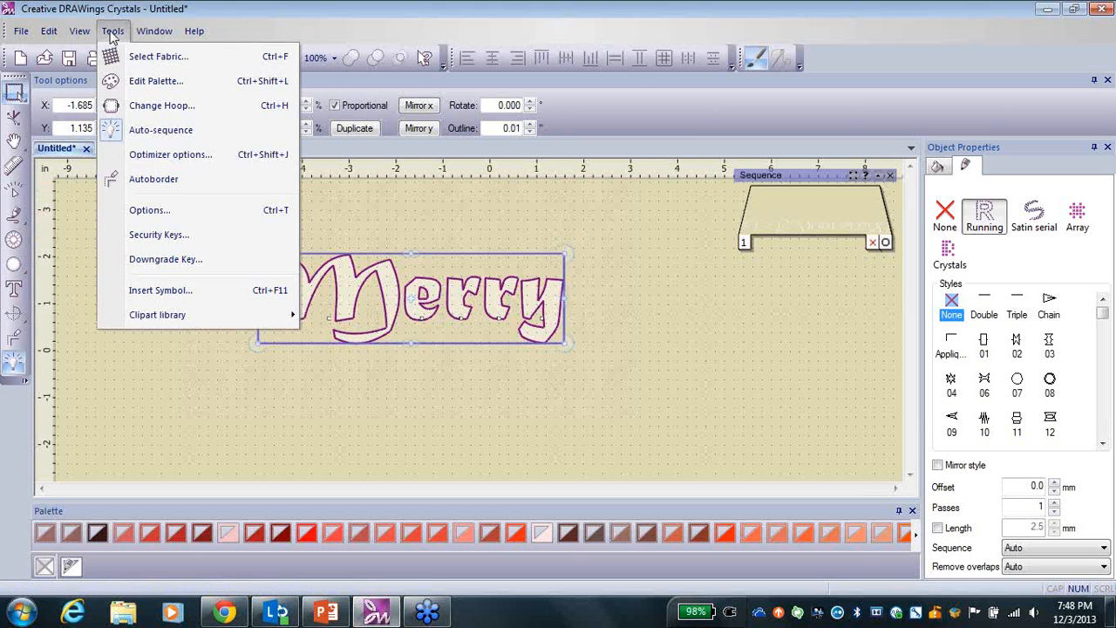
{"action": "left_click", "coordinate": [146, 210]}
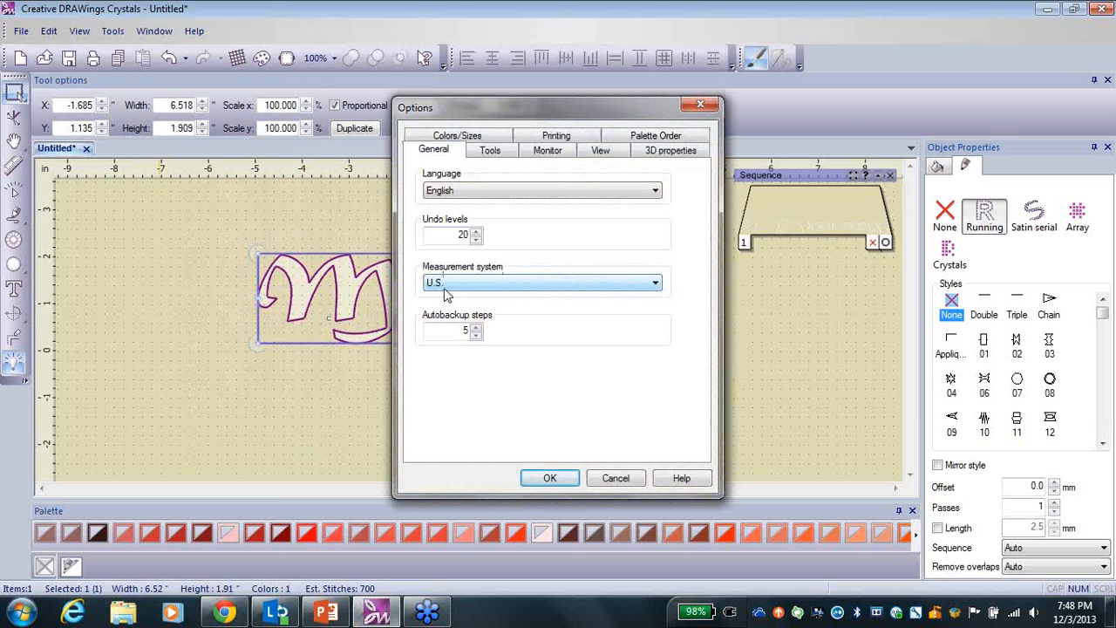
{"action": "left_click", "coordinate": [656, 286]}
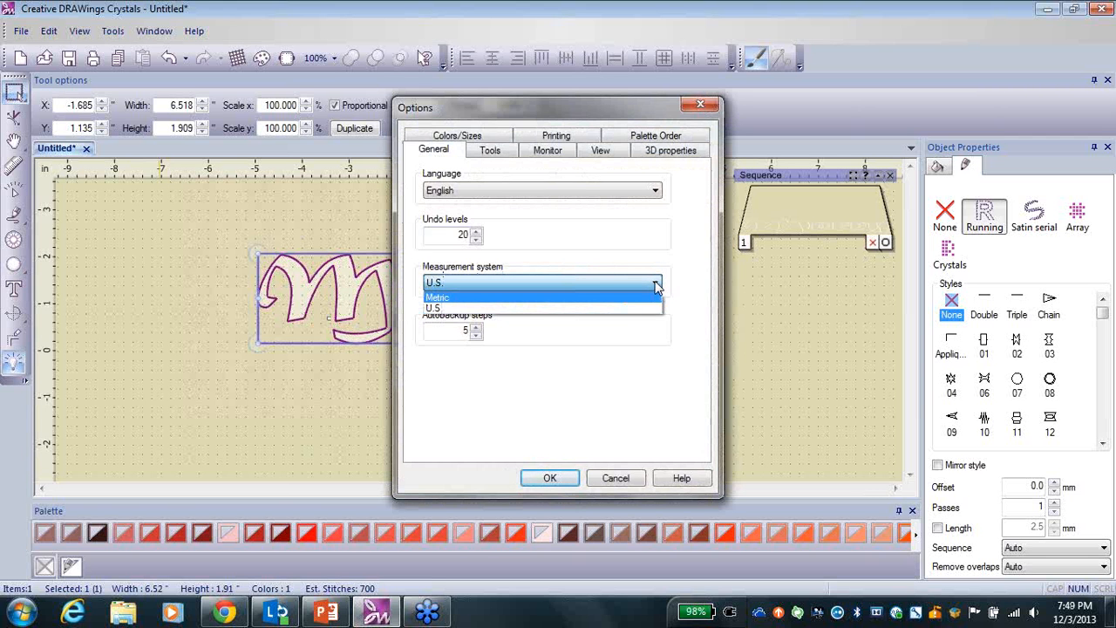
{"action": "left_click", "coordinate": [657, 286]}
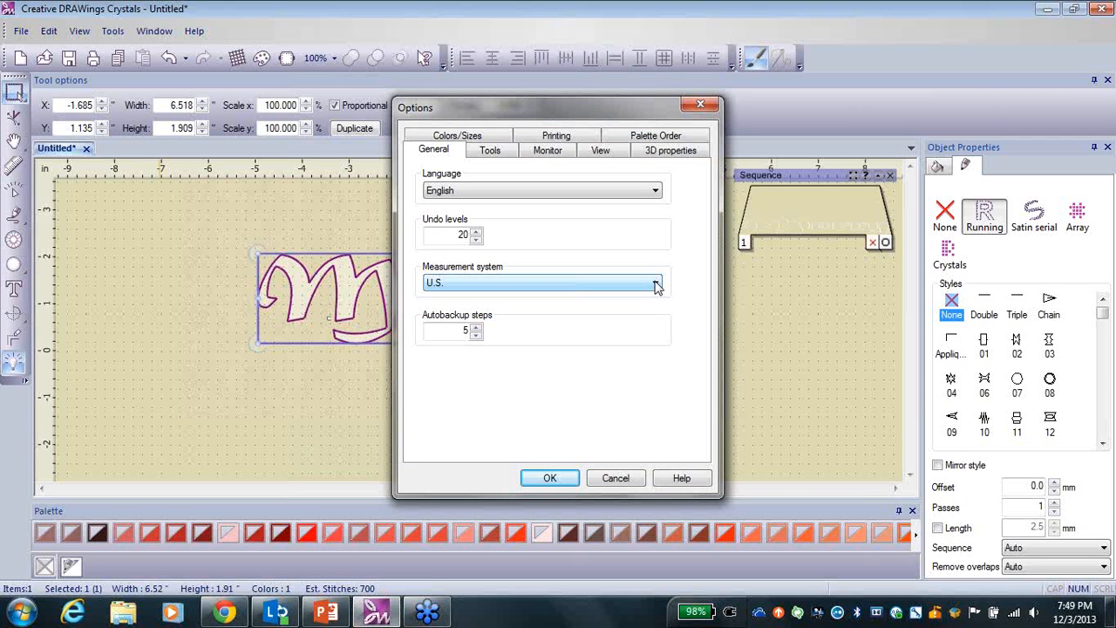
{"action": "left_click", "coordinate": [566, 480]}
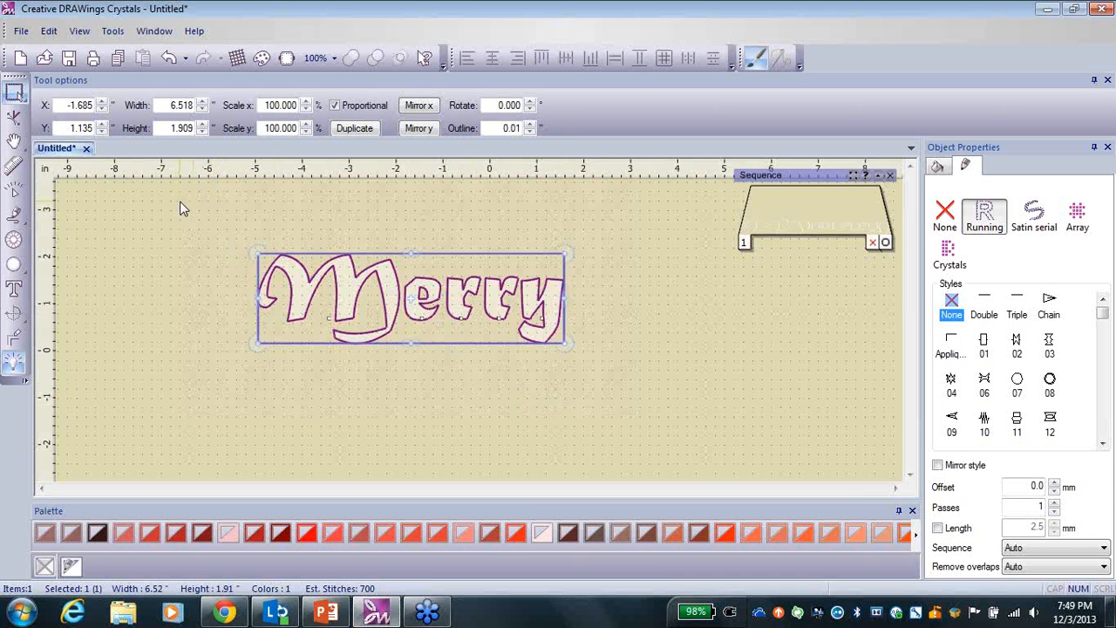
- Set the height of the "Merry" text to 0.75 inches with proportional scaling and deselect it
{"action": "double_click", "coordinate": [168, 128]}
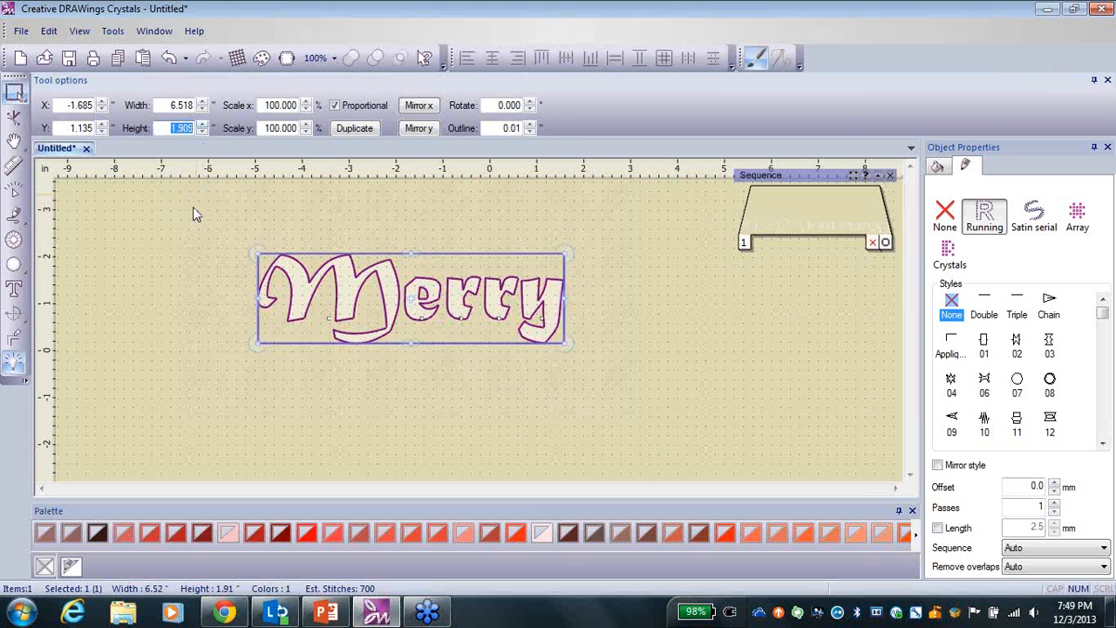
{"action": "type", "text": "75"}
{"action": "key", "text": "Return"}
{"action": "left_click", "coordinate": [181, 229]}
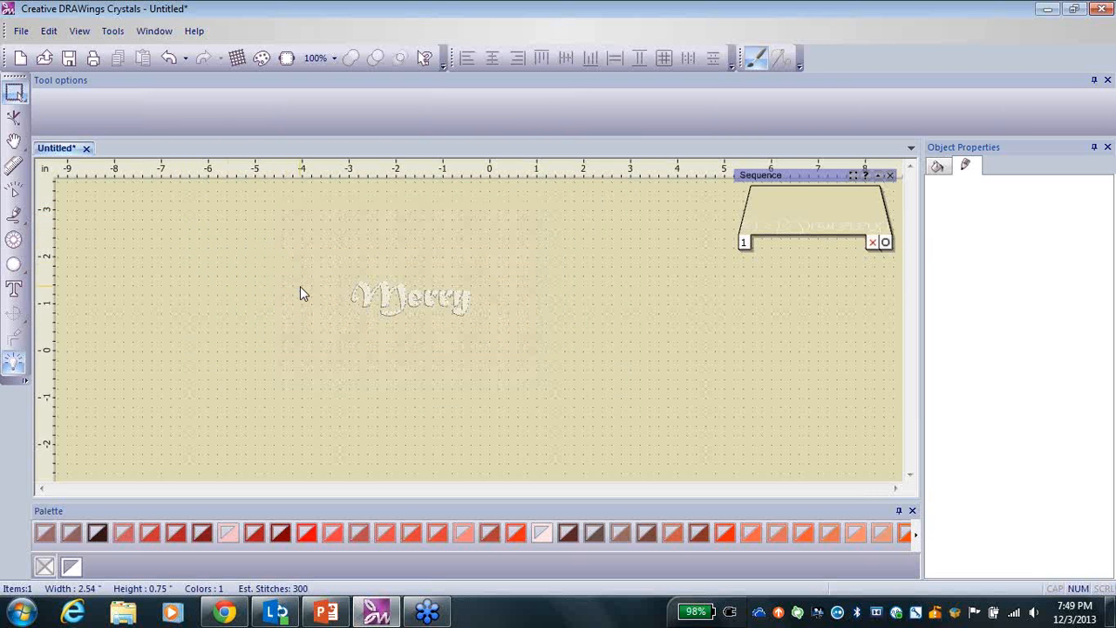
- Add the text "Christmas" starting below and left of "Merry" in the same font and finish it as a selected object
{"action": "scroll", "coordinate": [300, 286], "scroll_direction": "up", "scroll_amount": 3}
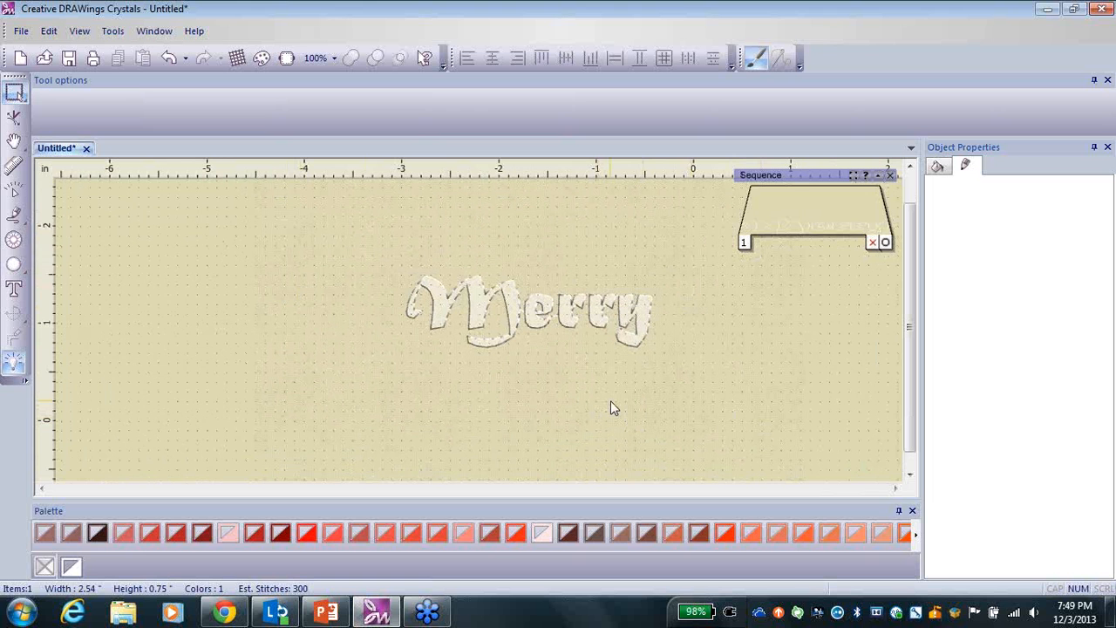
{"action": "left_click", "coordinate": [14, 292]}
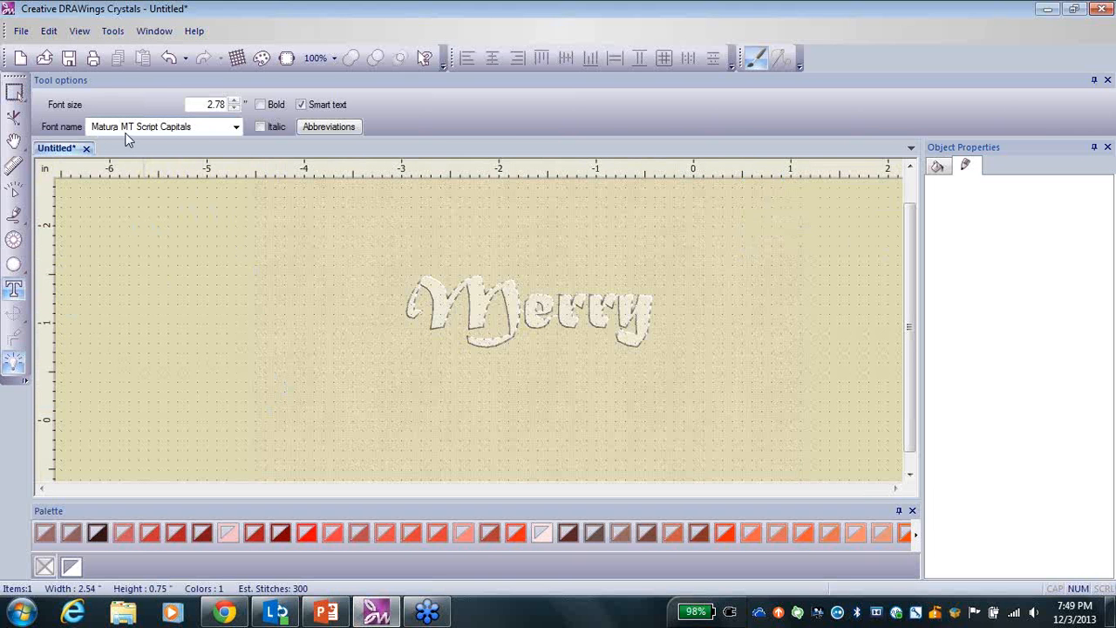
{"action": "left_click", "coordinate": [334, 443]}
{"action": "type", "text": "Ch"}
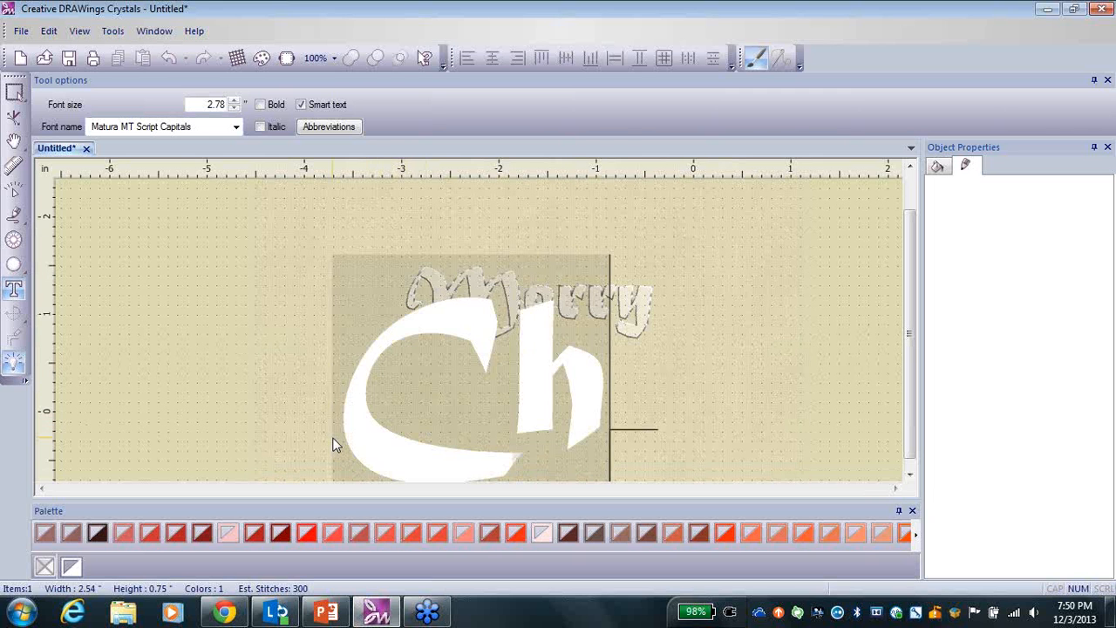
{"action": "type", "text": "ri"}
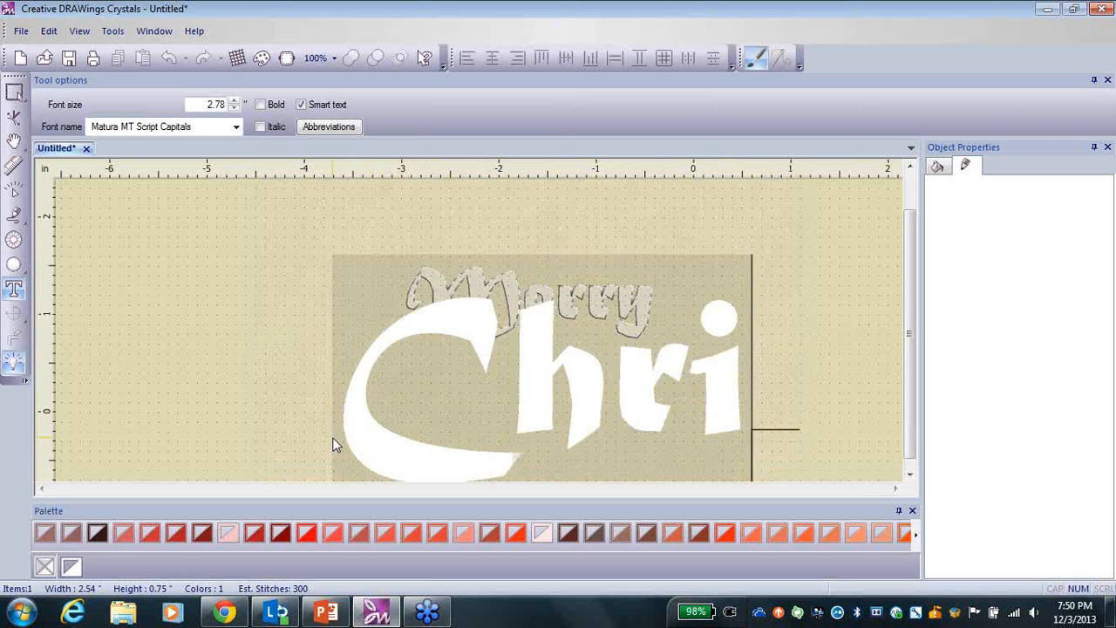
{"action": "type", "text": "stmas"}
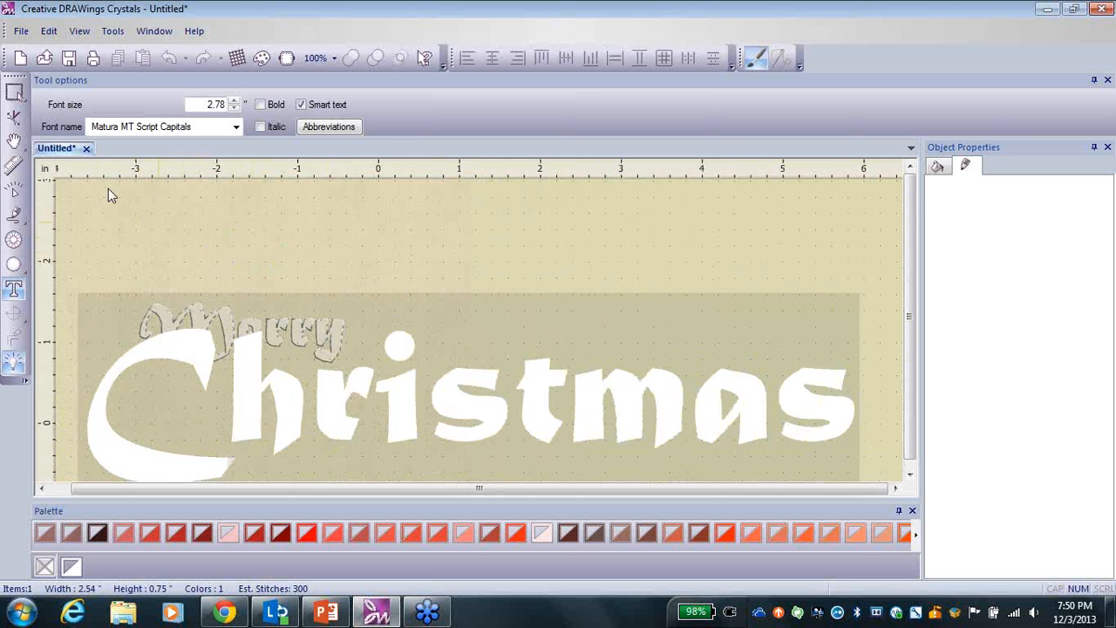
{"action": "left_click", "coordinate": [15, 93]}
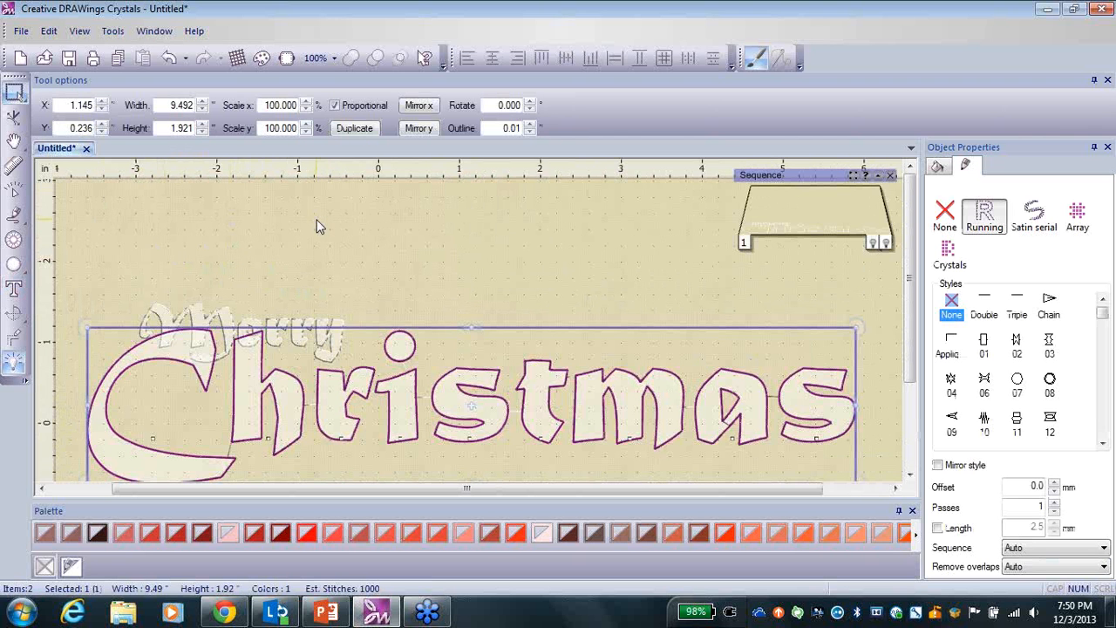
- Set the height of the "Christmas" text to 0.75 inches with proportional scaling and deselect it
{"action": "double_click", "coordinate": [165, 128]}
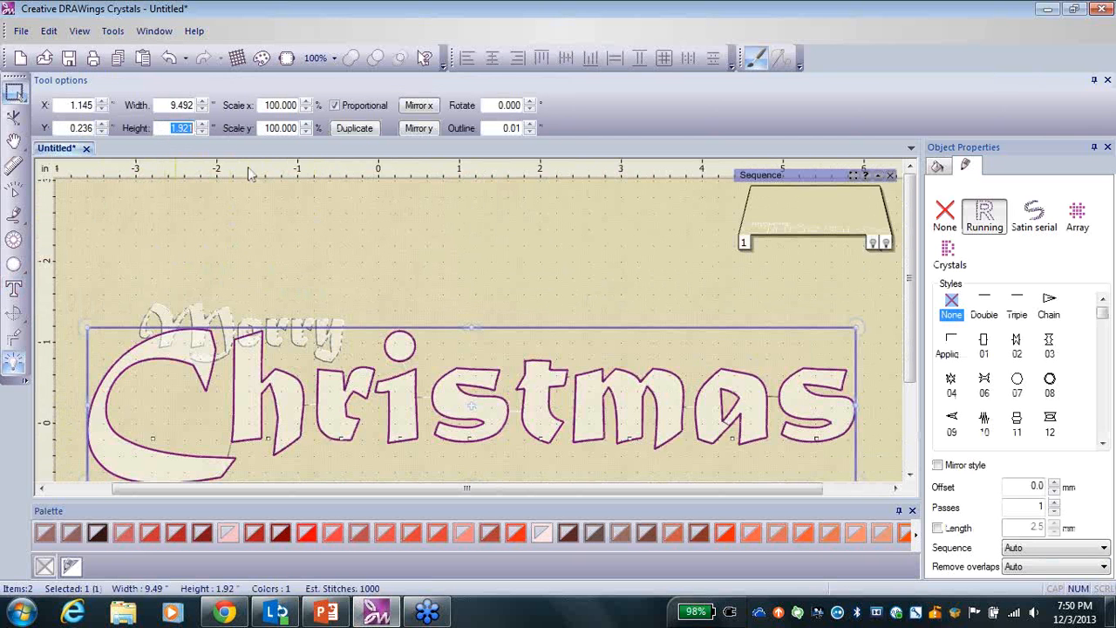
{"action": "key", "text": "BackSpace"}
{"action": "type", "text": "75"}
{"action": "key", "text": "Return"}
{"action": "left_click", "coordinate": [442, 235]}
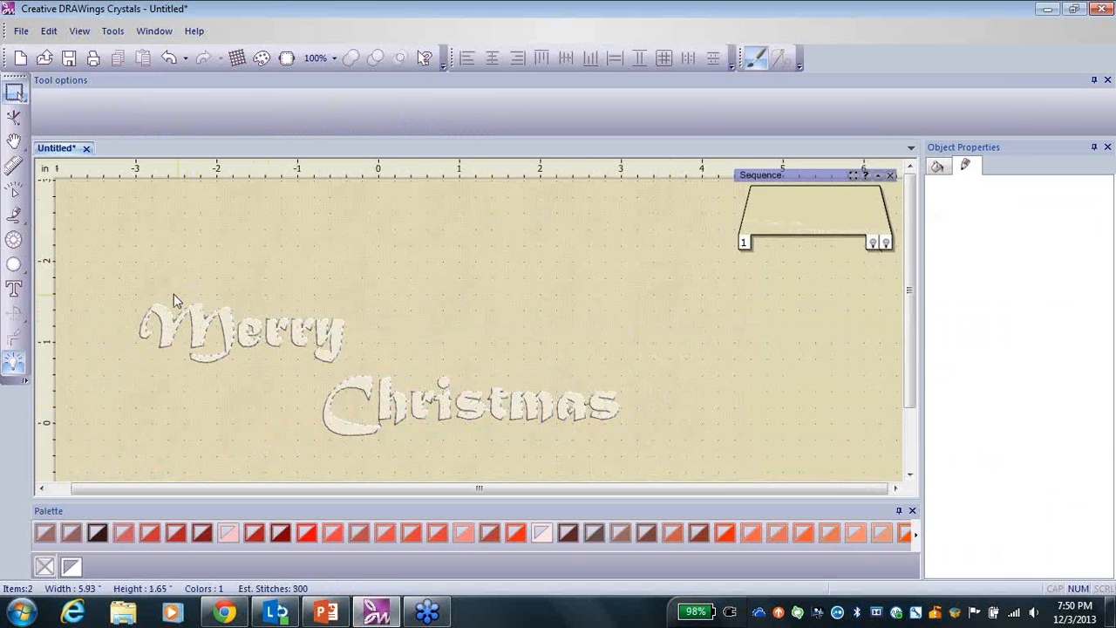
- Move the "Merry" text above "Christmas" so it sits roughly centred over it, and deselect it
{"action": "left_click", "coordinate": [201, 327]}
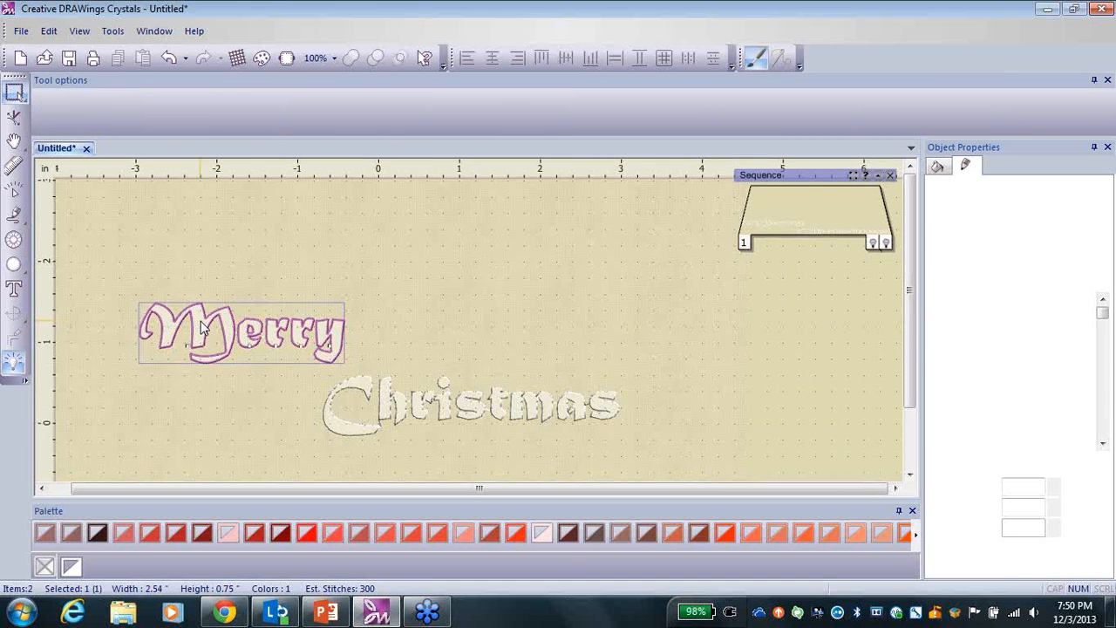
{"action": "left_click_drag", "start_coordinate": [272, 305], "coordinate": [506, 301]}
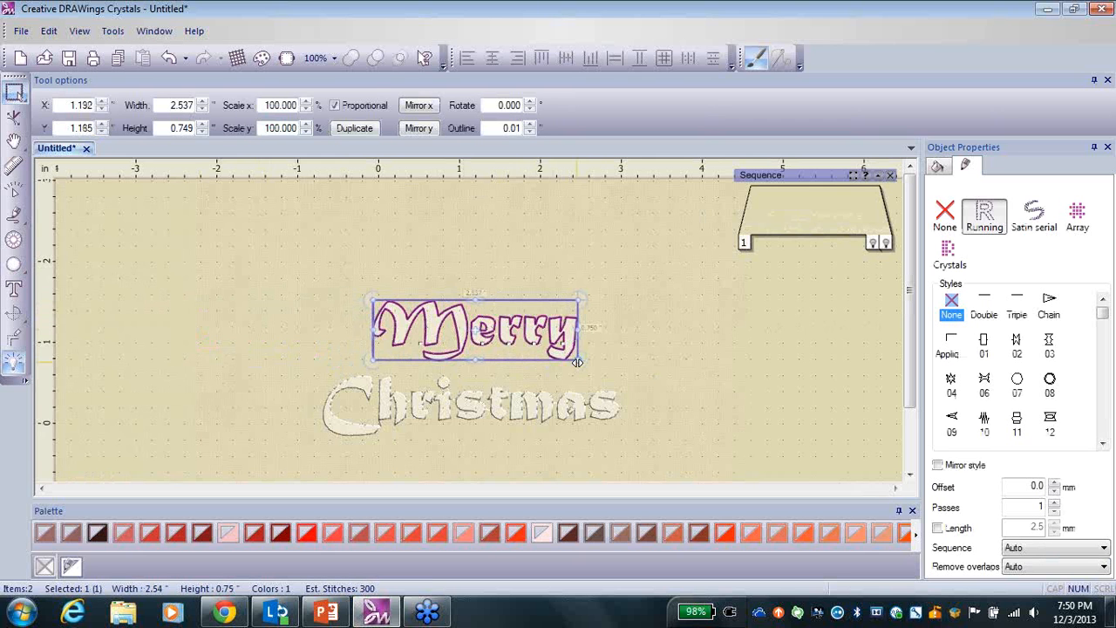
{"action": "scroll", "coordinate": [629, 392], "scroll_direction": "up", "scroll_amount": 3}
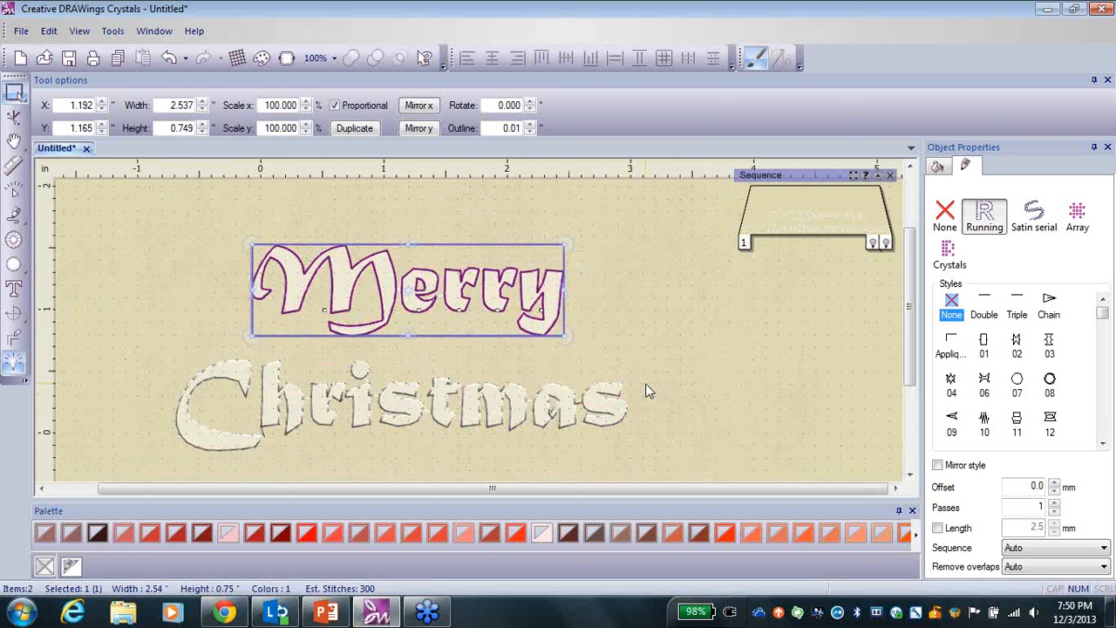
{"action": "scroll", "coordinate": [646, 392], "scroll_direction": "up", "scroll_amount": 2}
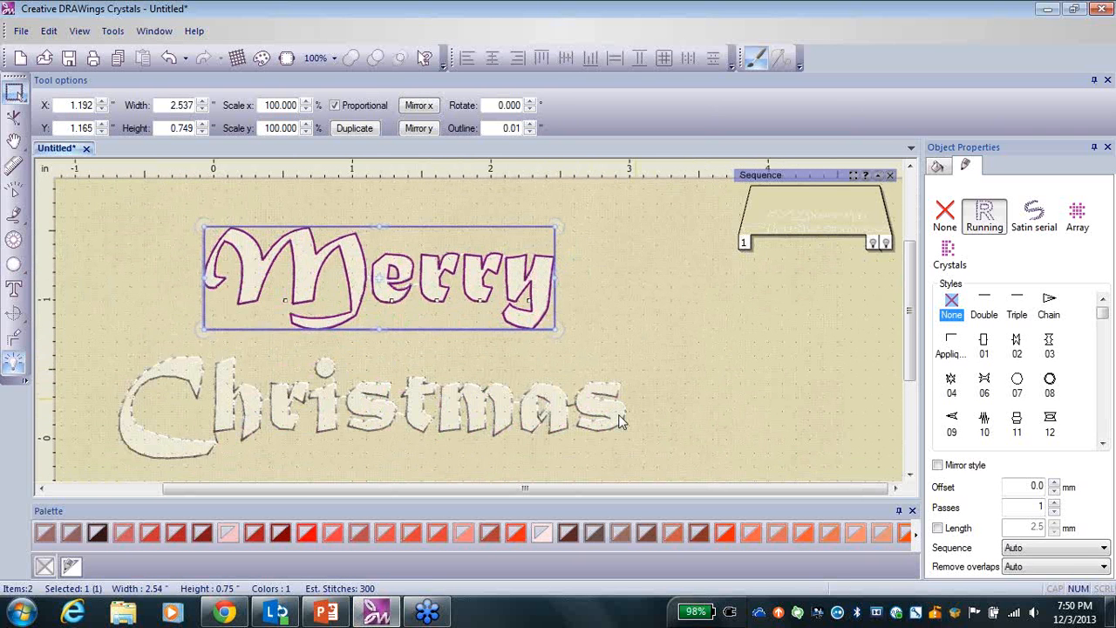
{"action": "left_click", "coordinate": [688, 324]}
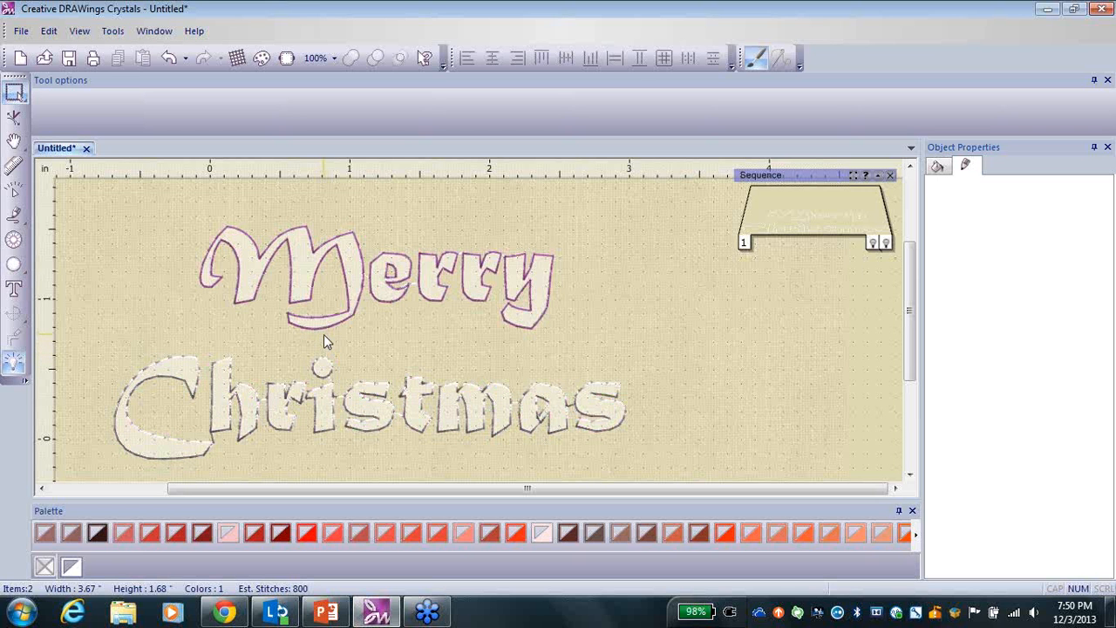
- Measure the gap between the M of "Merry" and the i of "Christmas", and move "Merry" up slightly
{"action": "left_click", "coordinate": [13, 168]}
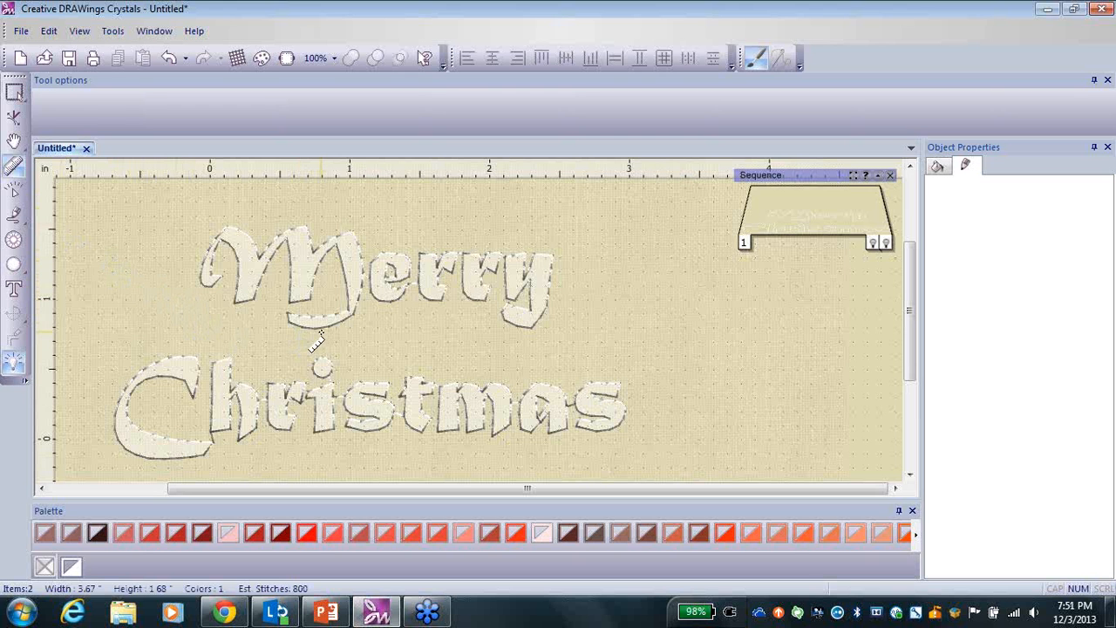
{"action": "left_click_drag", "start_coordinate": [321, 332], "coordinate": [315, 368]}
{"action": "left_click", "coordinate": [14, 92]}
{"action": "left_click", "coordinate": [355, 272]}
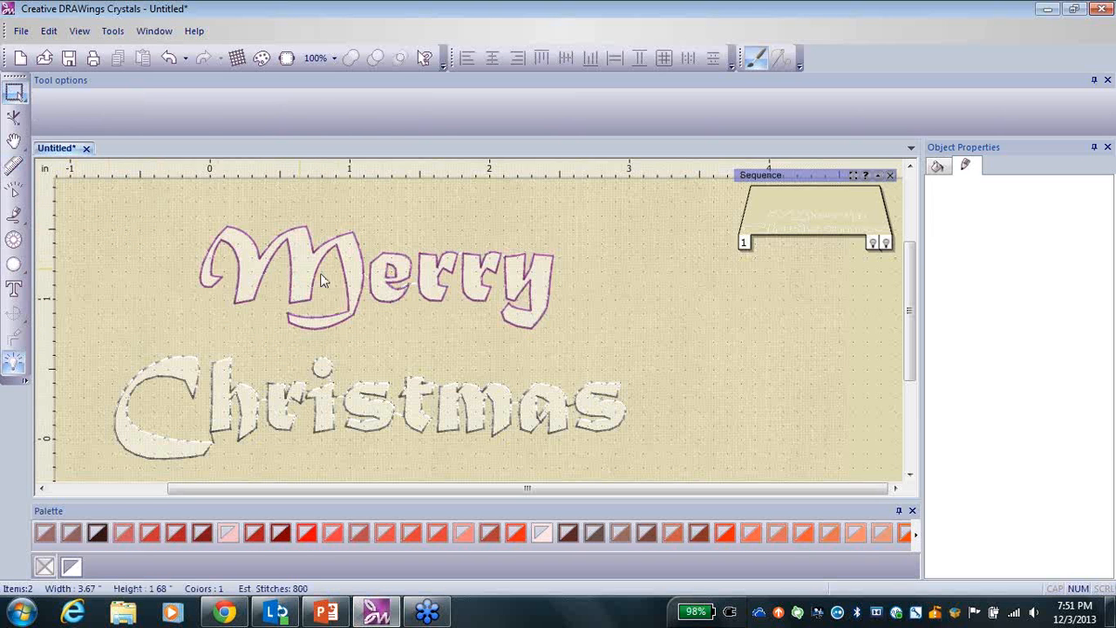
{"action": "left_click", "coordinate": [355, 271]}
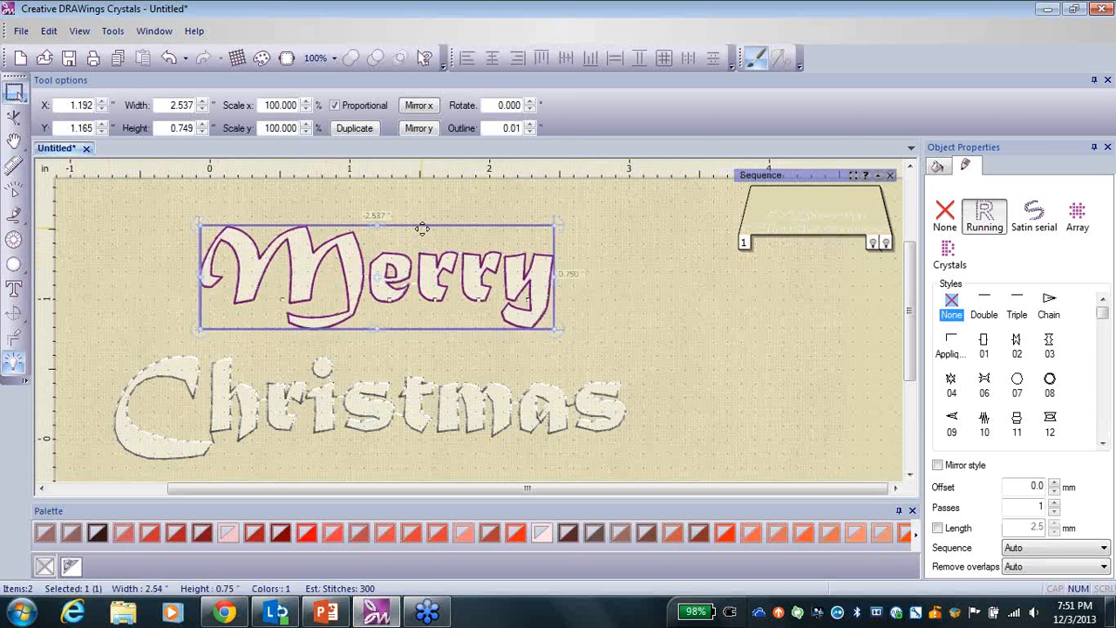
{"action": "left_click_drag", "start_coordinate": [424, 226], "coordinate": [427, 224]}
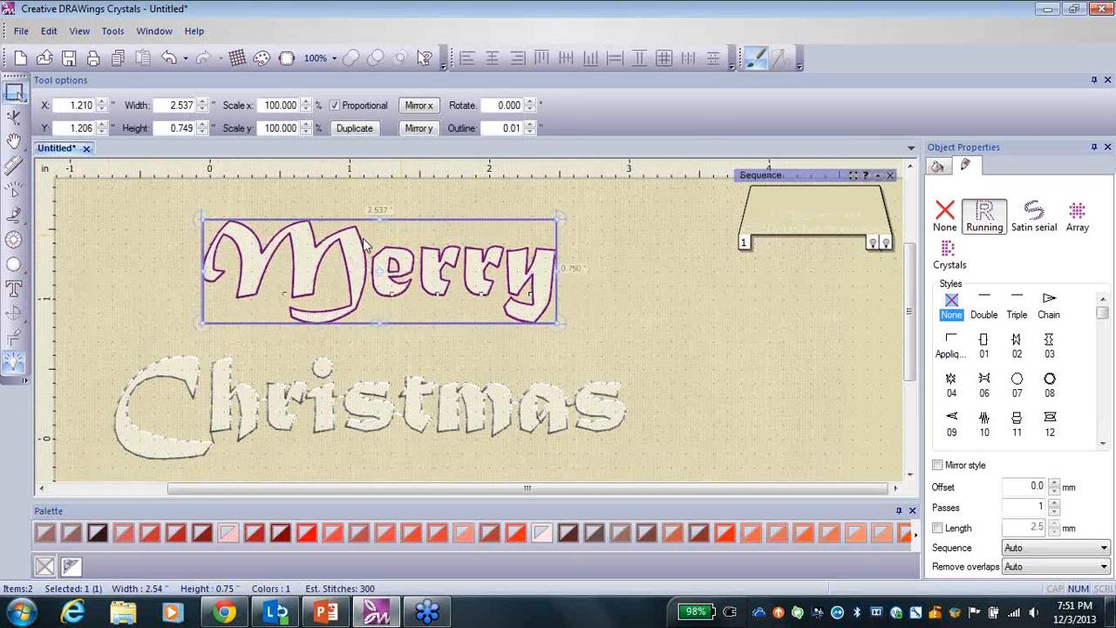
- Measure the widened gap between "Merry" and "Christmas" again and return to the selection tool
{"action": "left_click", "coordinate": [14, 164]}
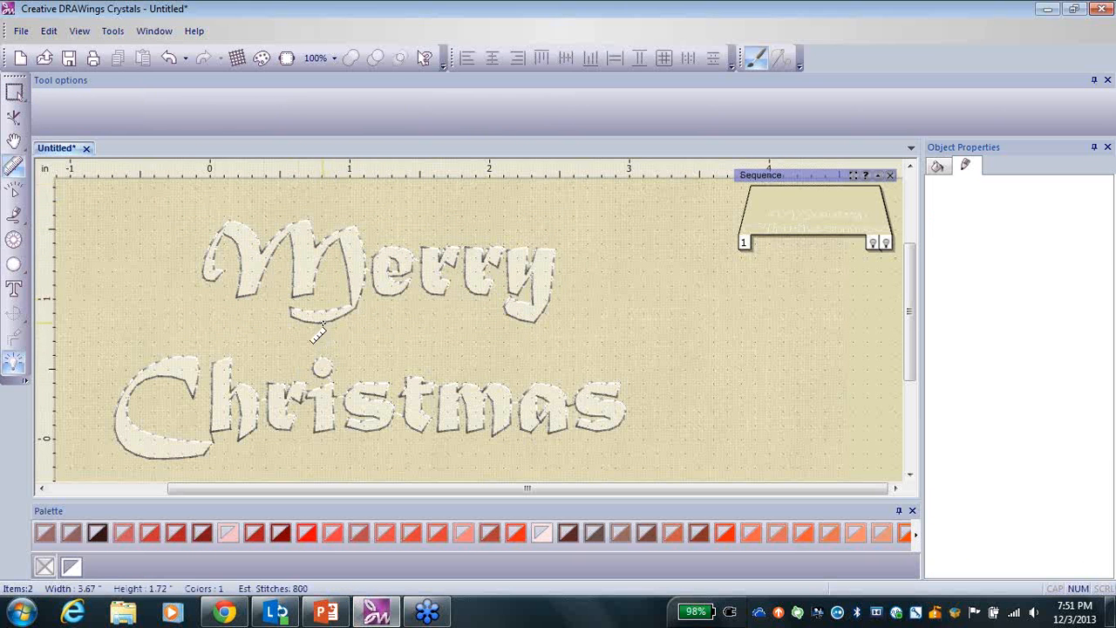
{"action": "left_click_drag", "start_coordinate": [321, 327], "coordinate": [320, 369]}
{"action": "left_click", "coordinate": [14, 98]}
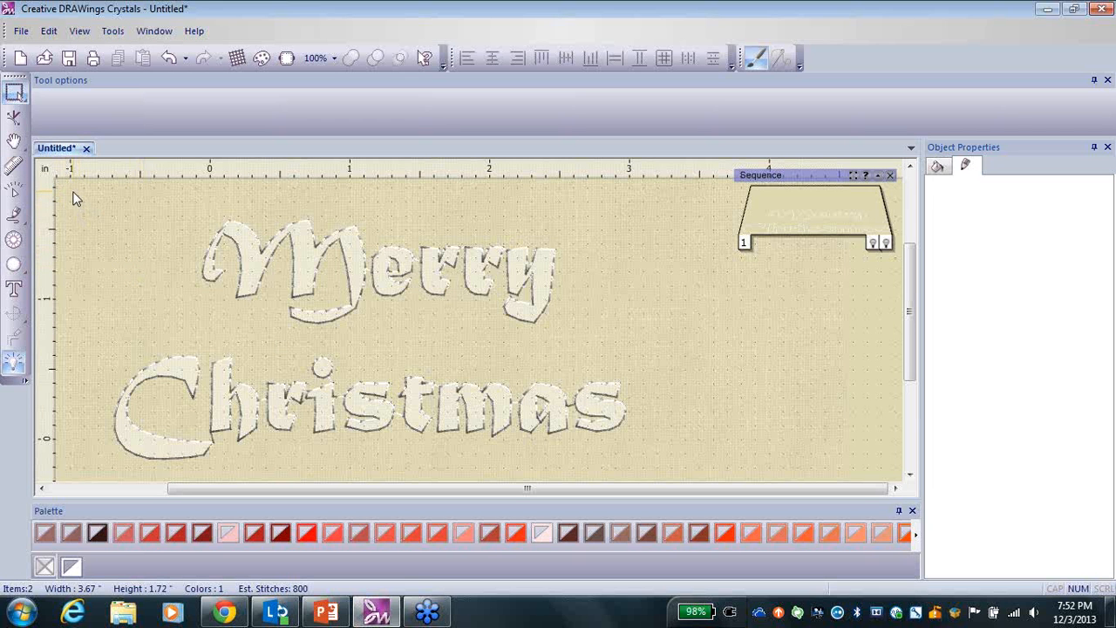
- Select both words, align them on a common vertical centre line and mirror them along X
{"action": "left_click_drag", "start_coordinate": [74, 193], "coordinate": [679, 435]}
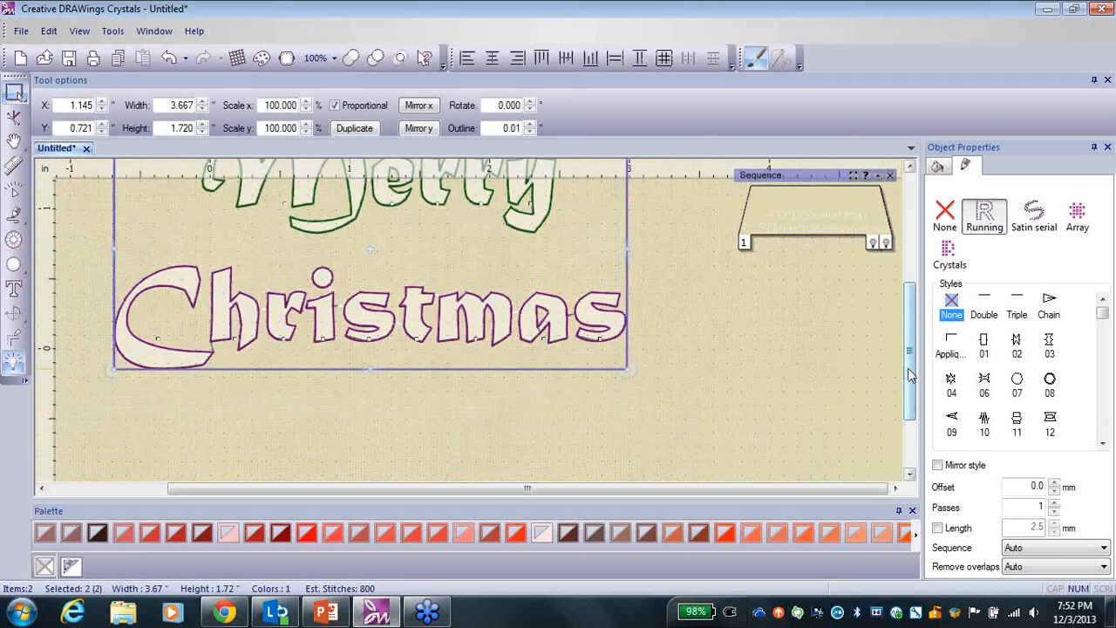
{"action": "left_click_drag", "start_coordinate": [911, 376], "coordinate": [912, 348]}
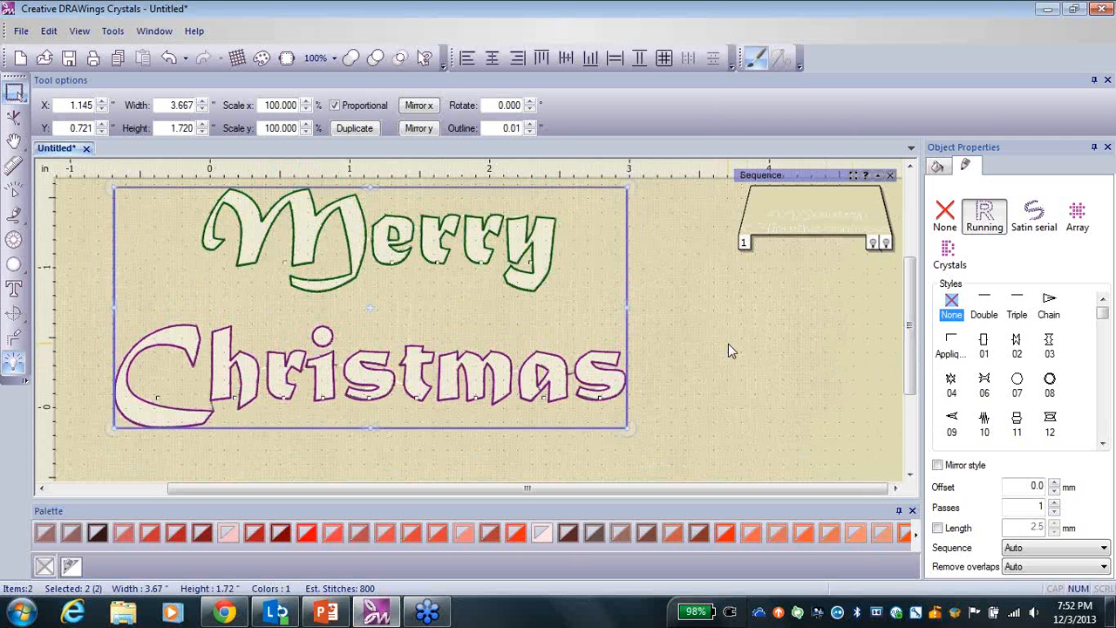
{"action": "left_click", "coordinate": [492, 58]}
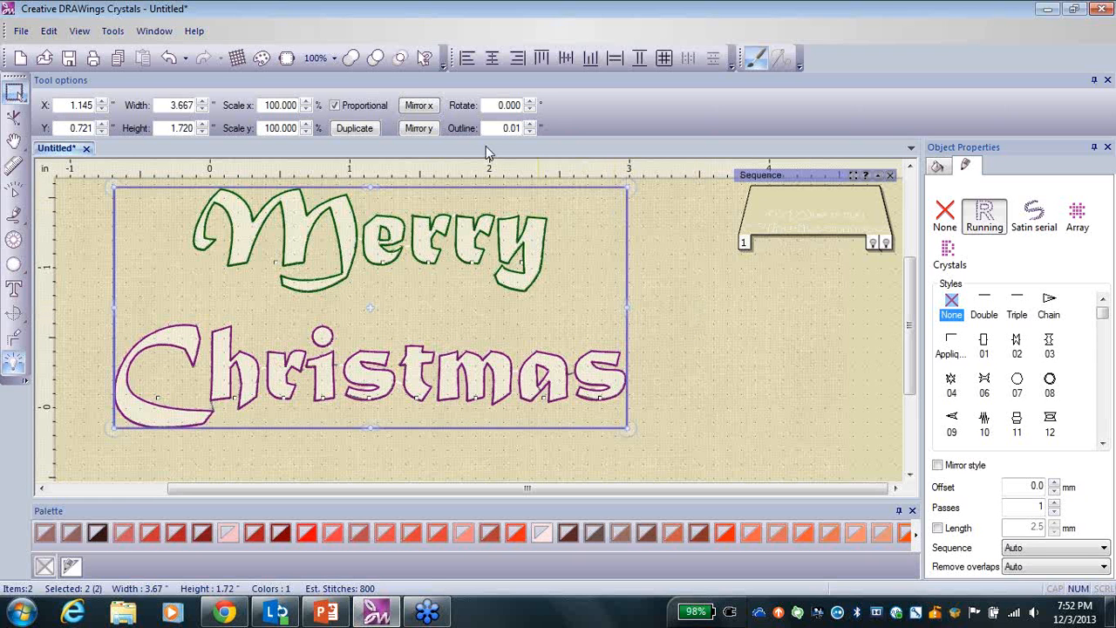
{"action": "left_click", "coordinate": [417, 108]}
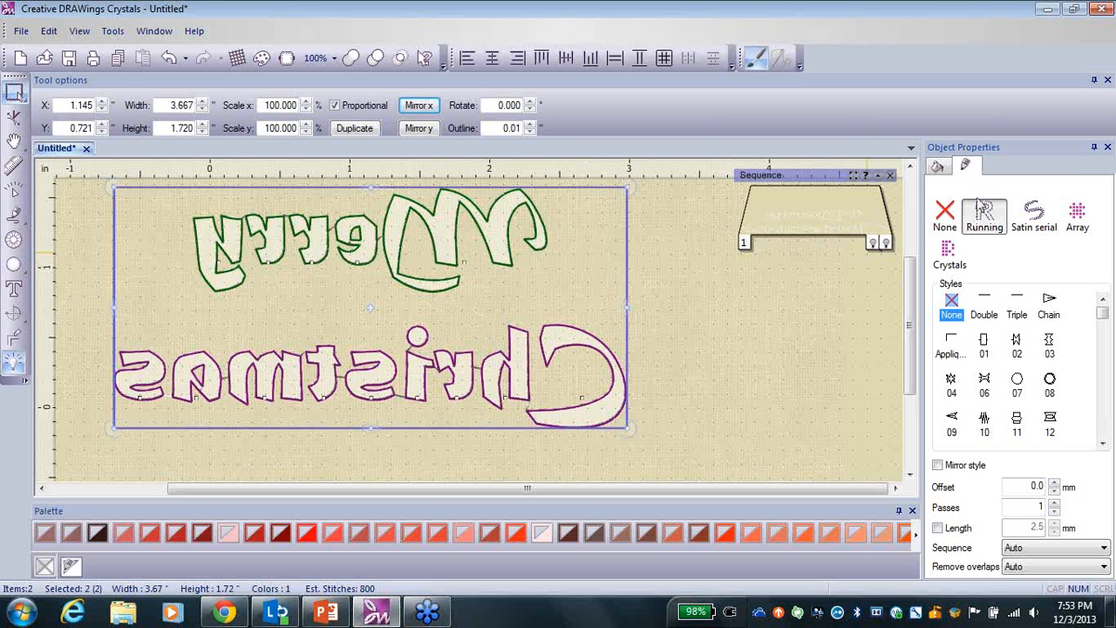
{"action": "left_click", "coordinate": [938, 167]}
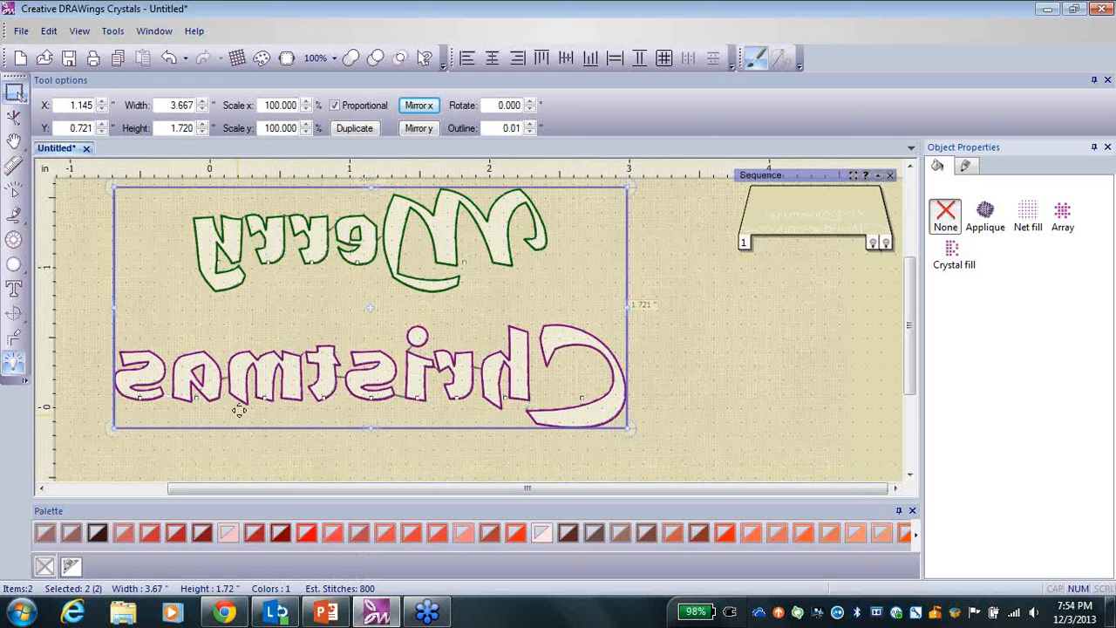
- Save the design as a DRAWings file named Merry Christmas in folder 1 of the Documents library
{"action": "left_click", "coordinate": [21, 32]}
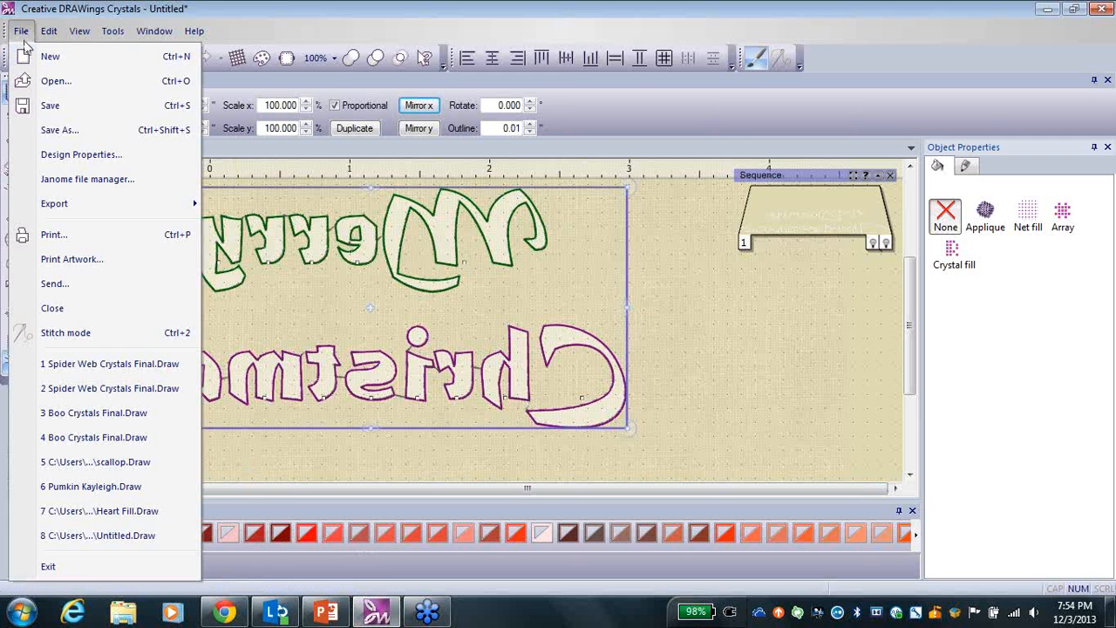
{"action": "left_click", "coordinate": [50, 130]}
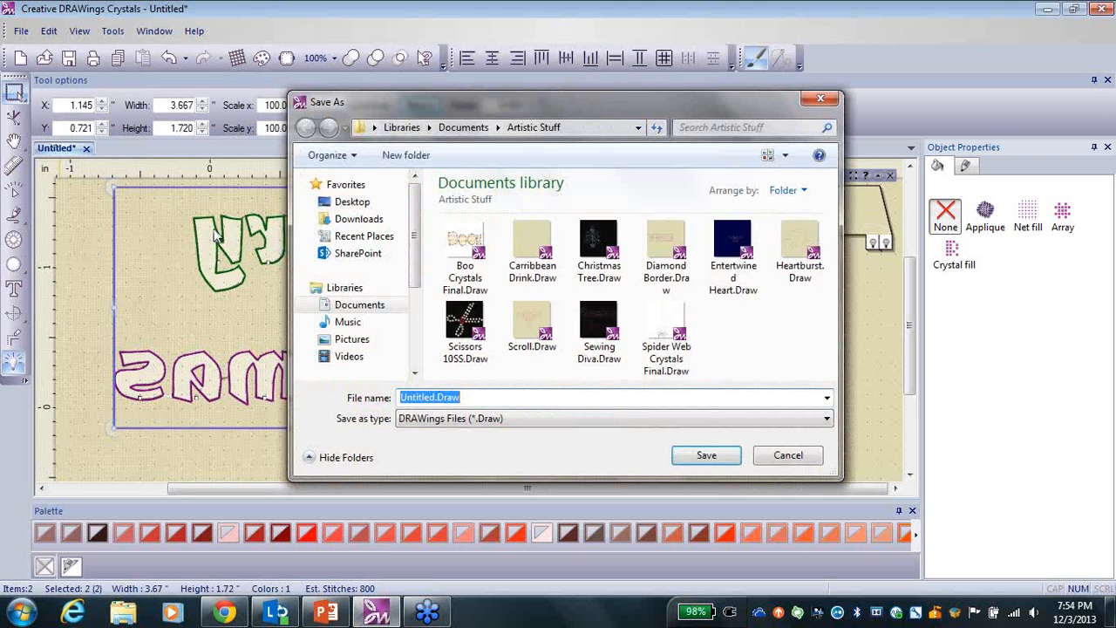
{"action": "left_click", "coordinate": [356, 309]}
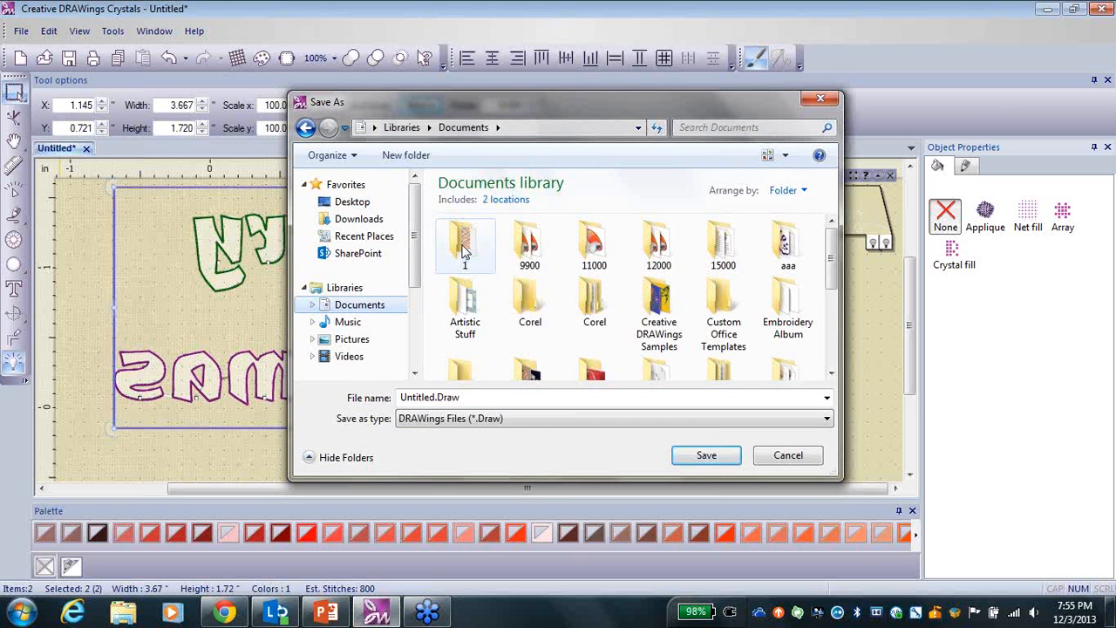
{"action": "double_click", "coordinate": [465, 244]}
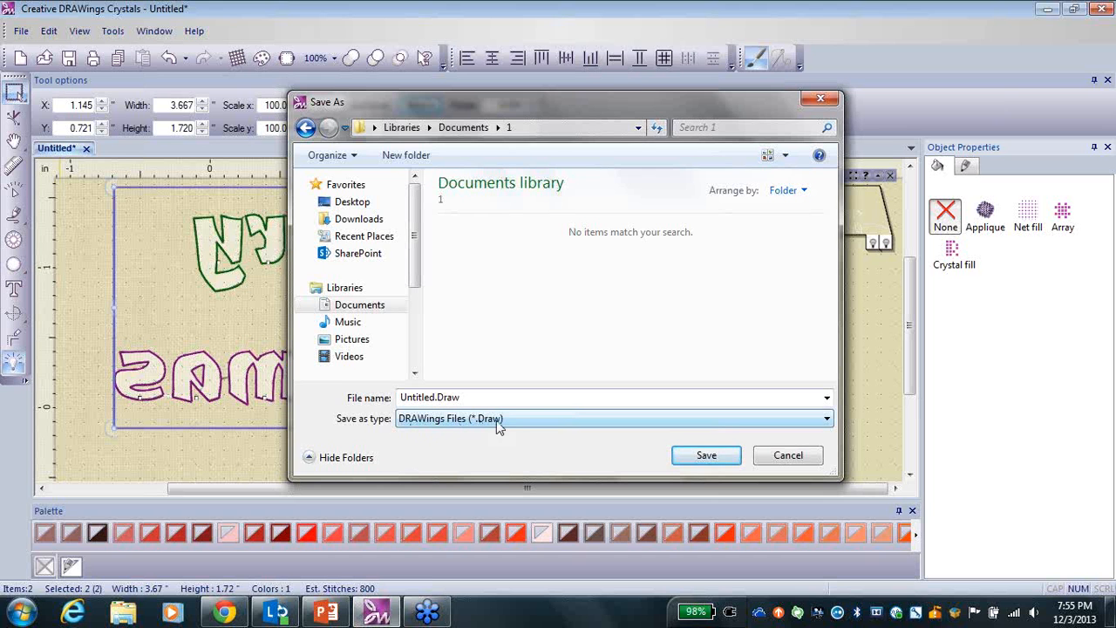
{"action": "double_click", "coordinate": [474, 397]}
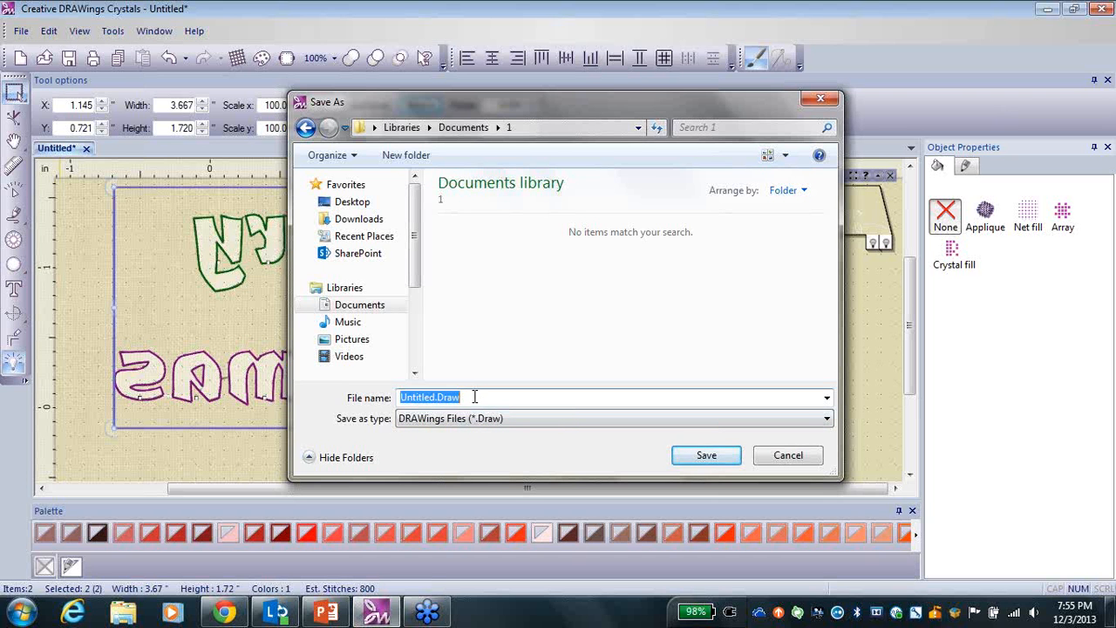
{"action": "type", "text": "Merry"}
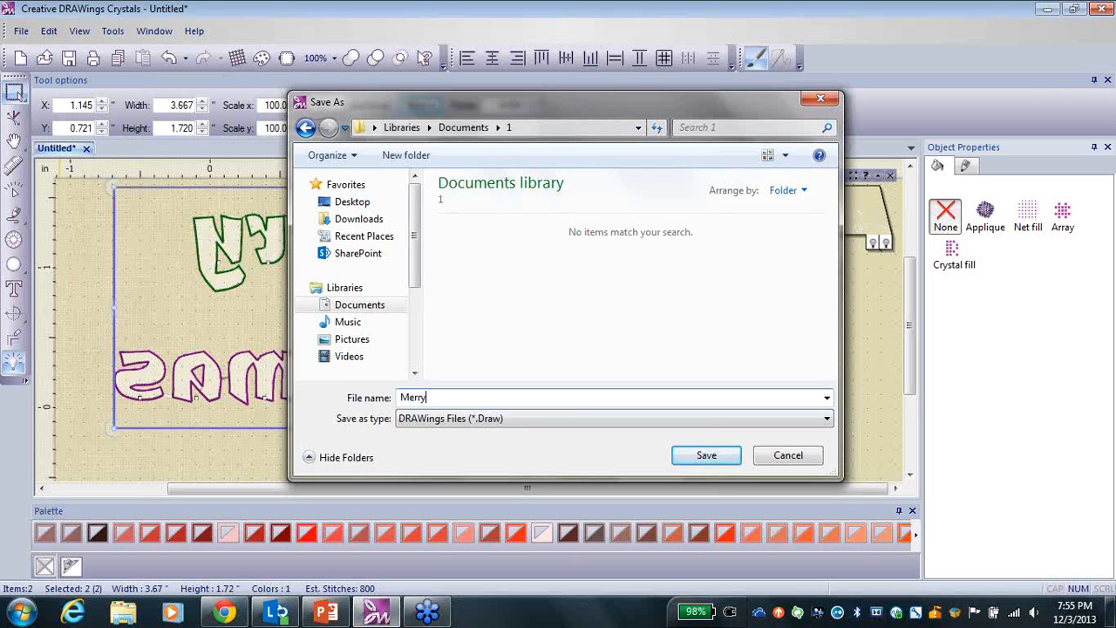
{"action": "type", "text": " Christmas"}
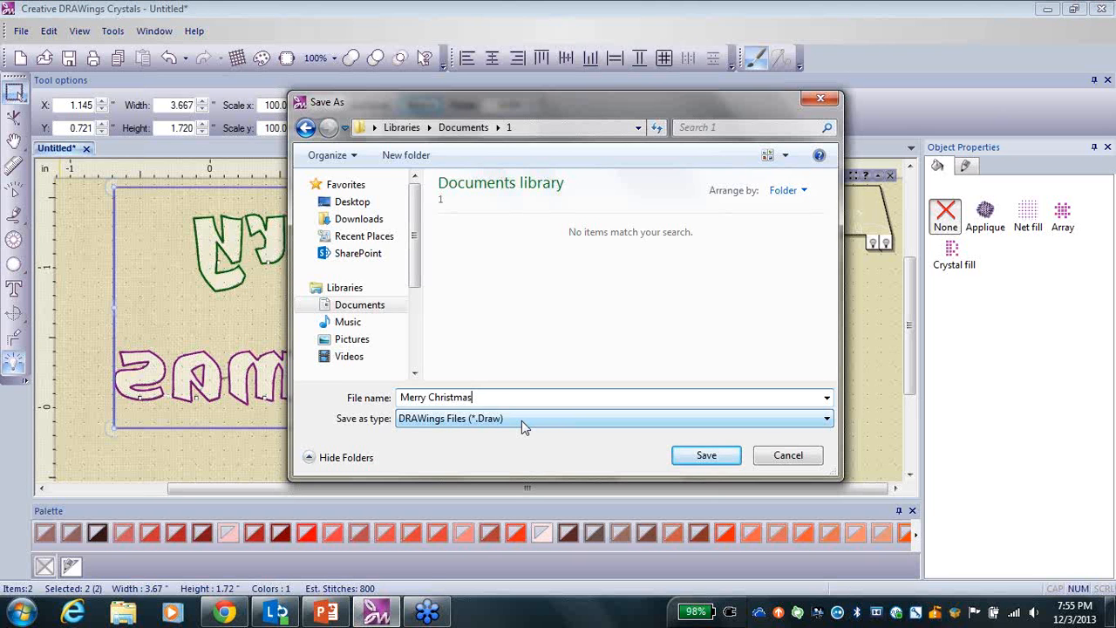
{"action": "left_click", "coordinate": [702, 456]}
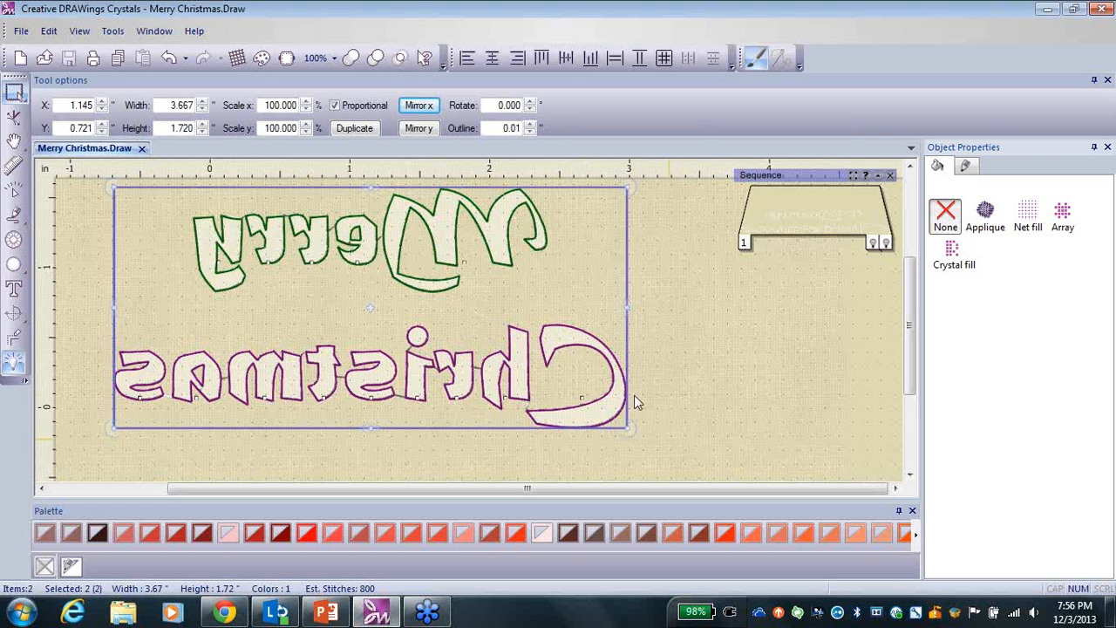
- Open the export to crystals/cutters, look through the supported cutters and the Silhouette CAMEO options, and close it without exporting
{"action": "left_click", "coordinate": [22, 33]}
{"action": "mouse_move", "coordinate": [82, 208]}
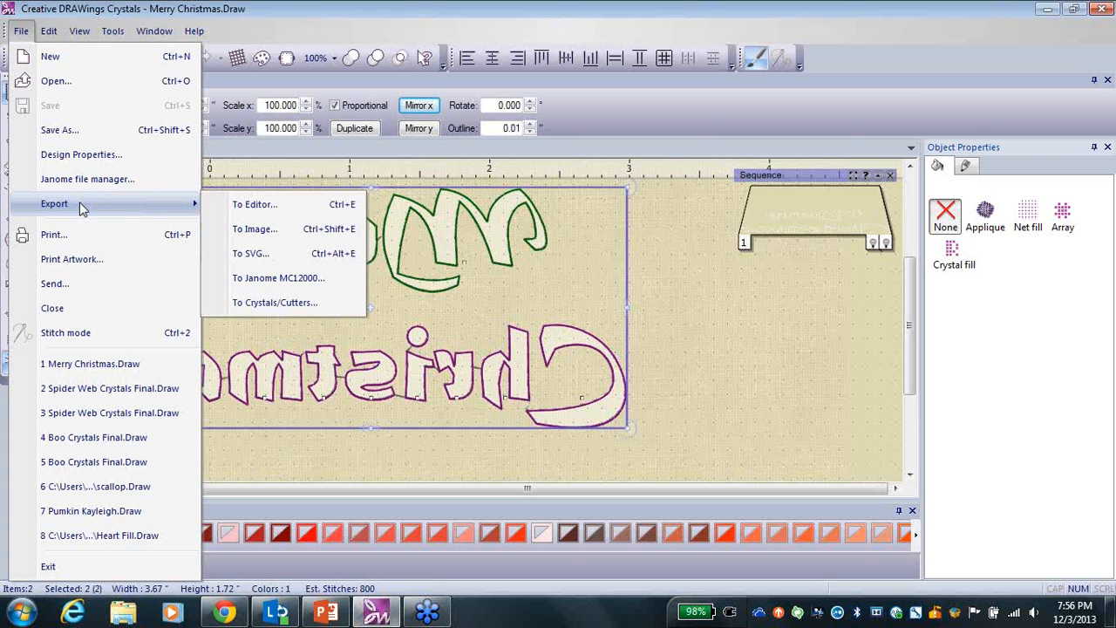
{"action": "left_click", "coordinate": [283, 305]}
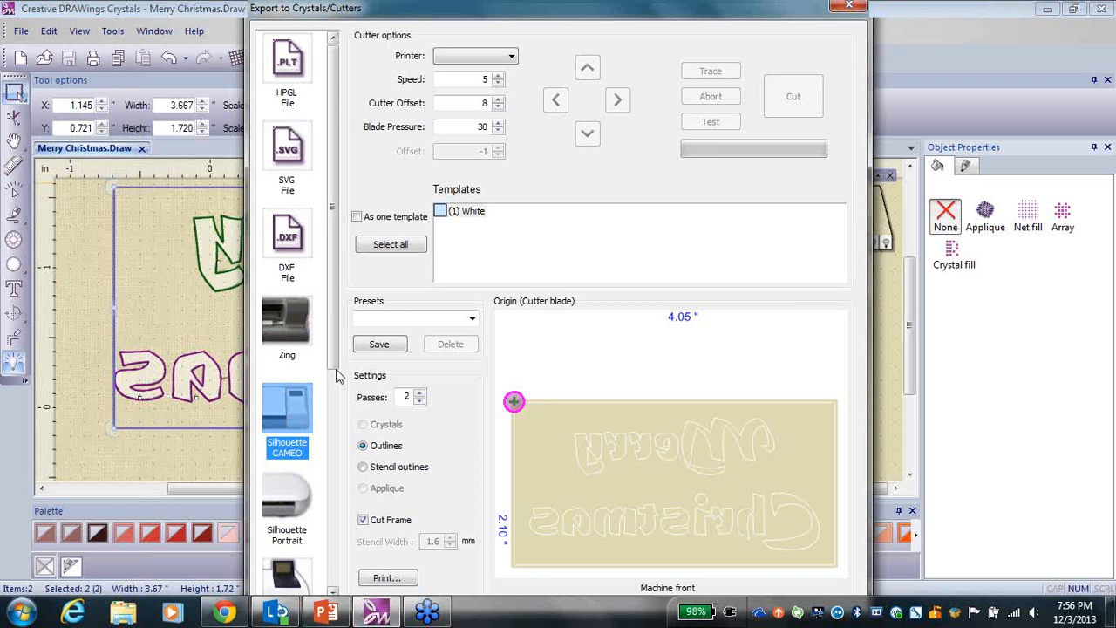
{"action": "left_click_drag", "start_coordinate": [333, 353], "coordinate": [338, 576]}
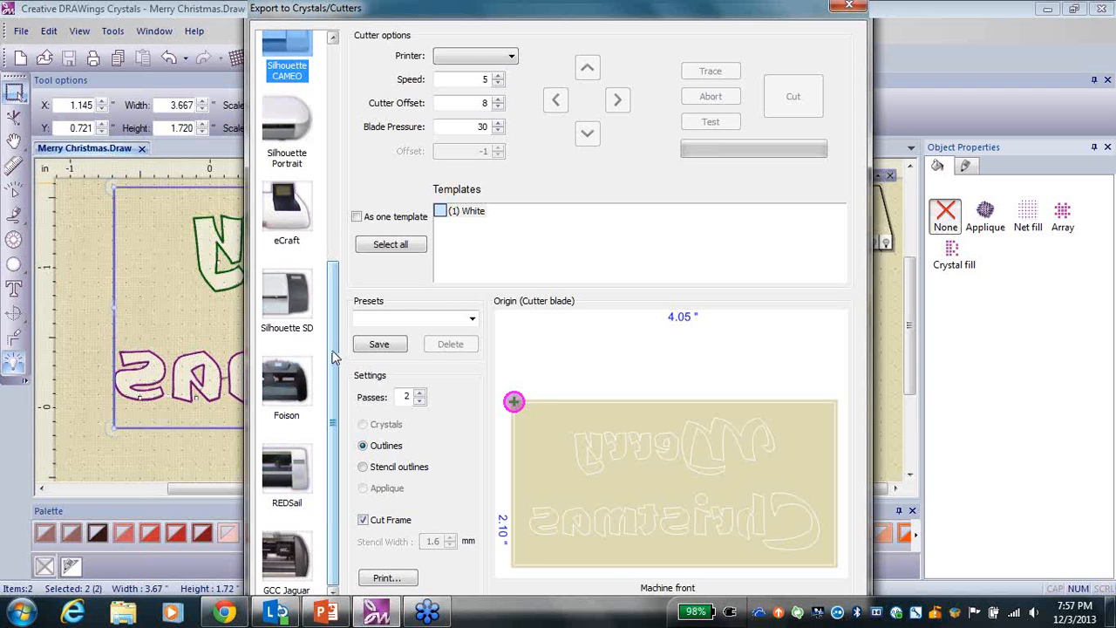
{"action": "left_click_drag", "start_coordinate": [335, 358], "coordinate": [338, 196]}
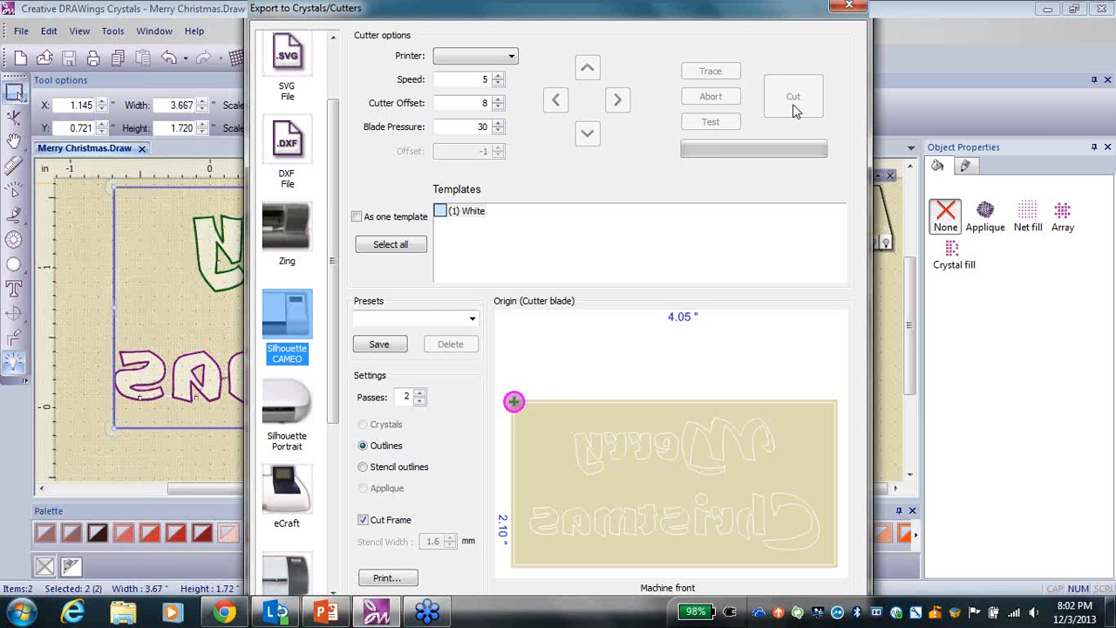
{"action": "left_click", "coordinate": [846, 8]}
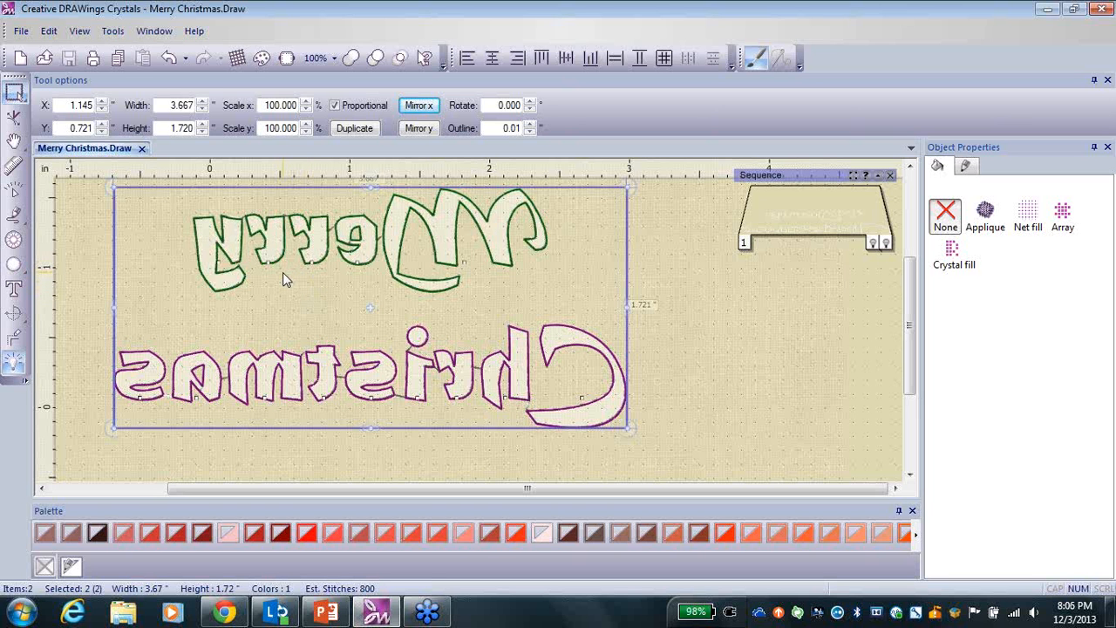
- Start a new design and keep the default fabric
{"action": "left_click", "coordinate": [21, 30]}
{"action": "left_click", "coordinate": [46, 61]}
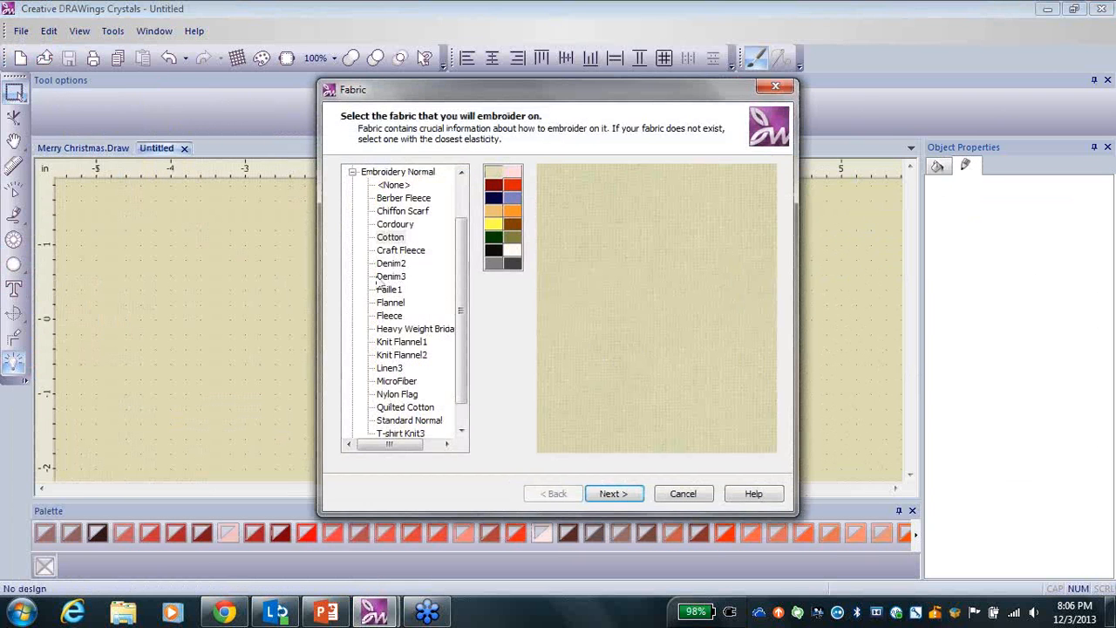
{"action": "left_click", "coordinate": [614, 495]}
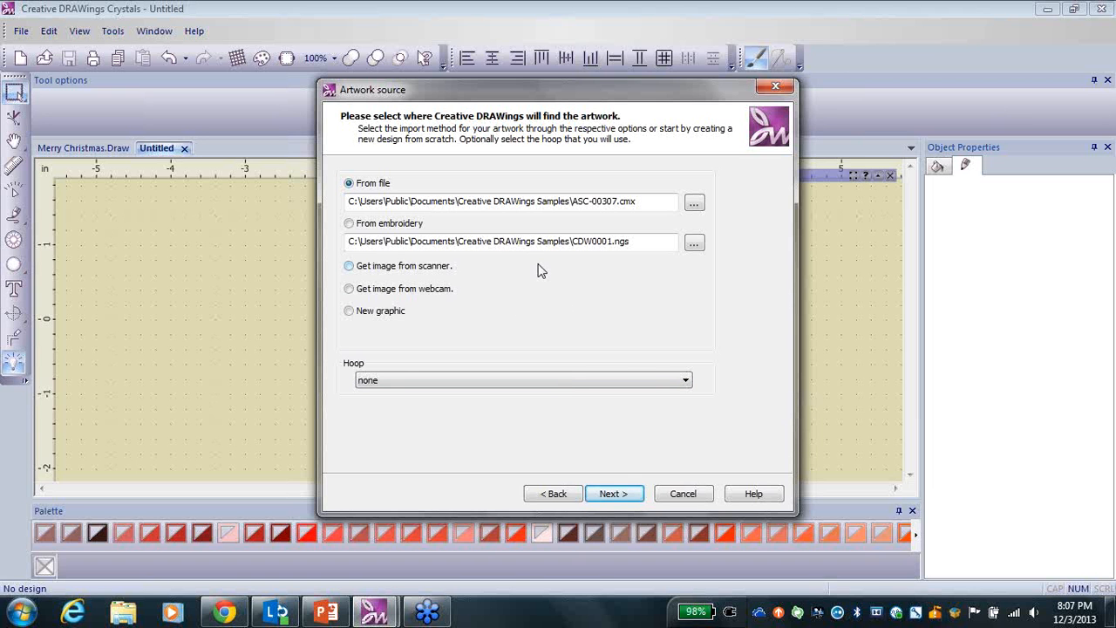
- Load the artwork file xmas bulbs xmas paper.jpg from folder 1 of the Documents library with no hoop and open it as a backdrop
{"action": "left_click", "coordinate": [694, 204]}
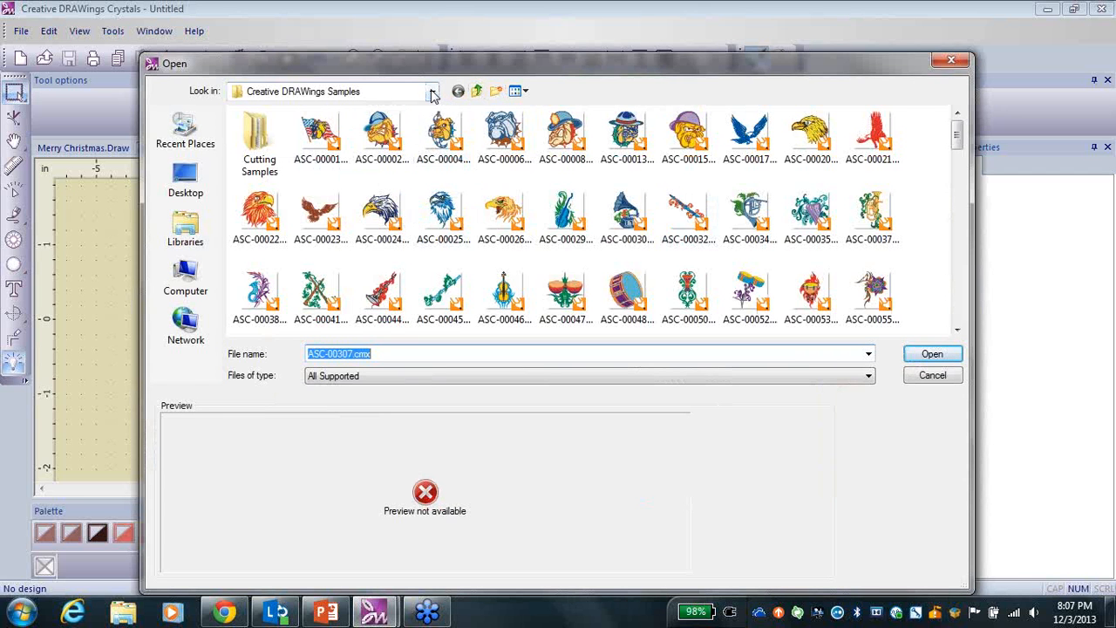
{"action": "left_click", "coordinate": [432, 95]}
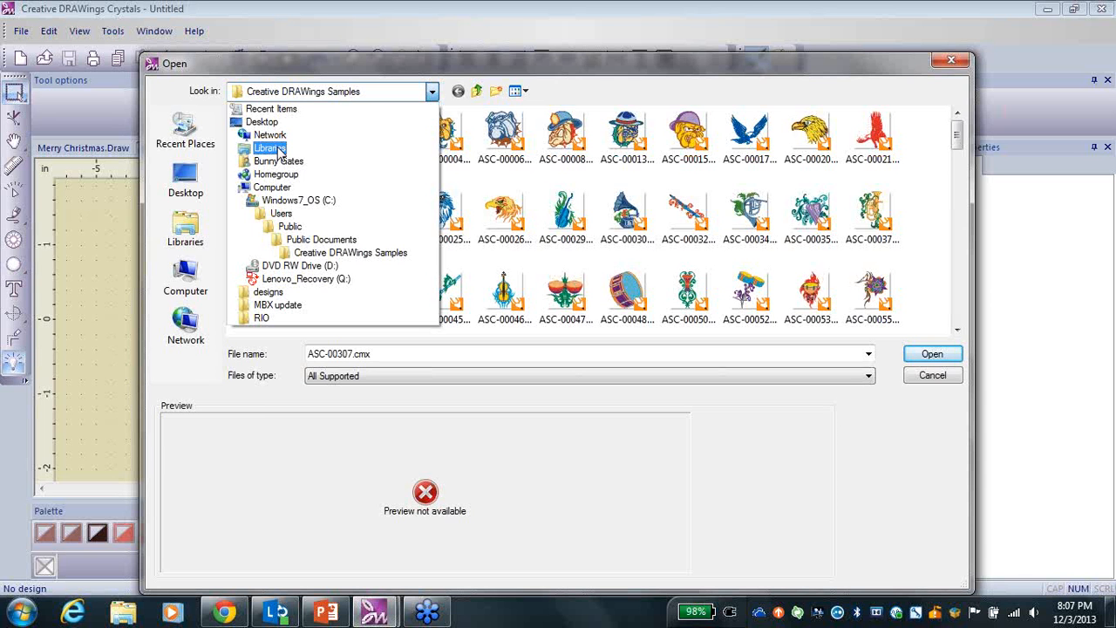
{"action": "left_click", "coordinate": [278, 150]}
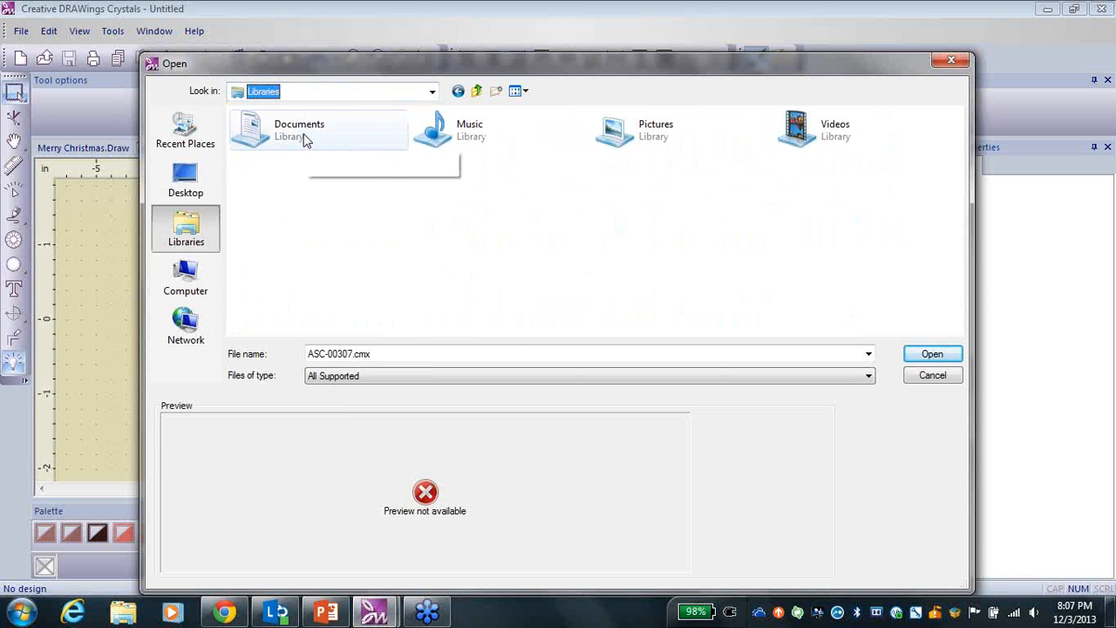
{"action": "double_click", "coordinate": [305, 139]}
{"action": "double_click", "coordinate": [251, 139]}
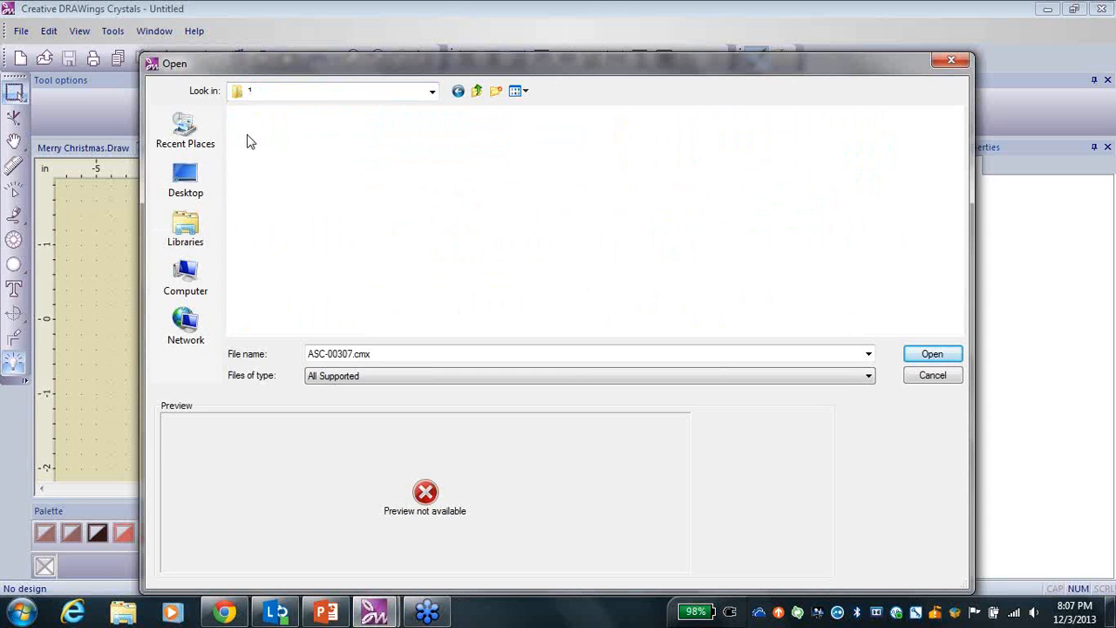
{"action": "double_click", "coordinate": [253, 139]}
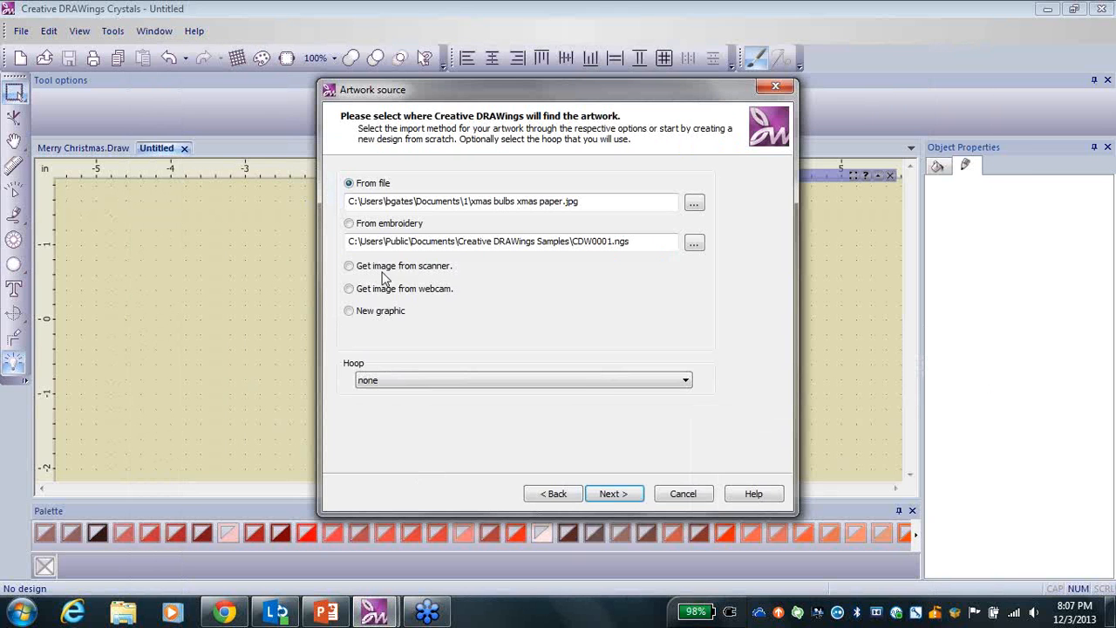
{"action": "left_click", "coordinate": [610, 494]}
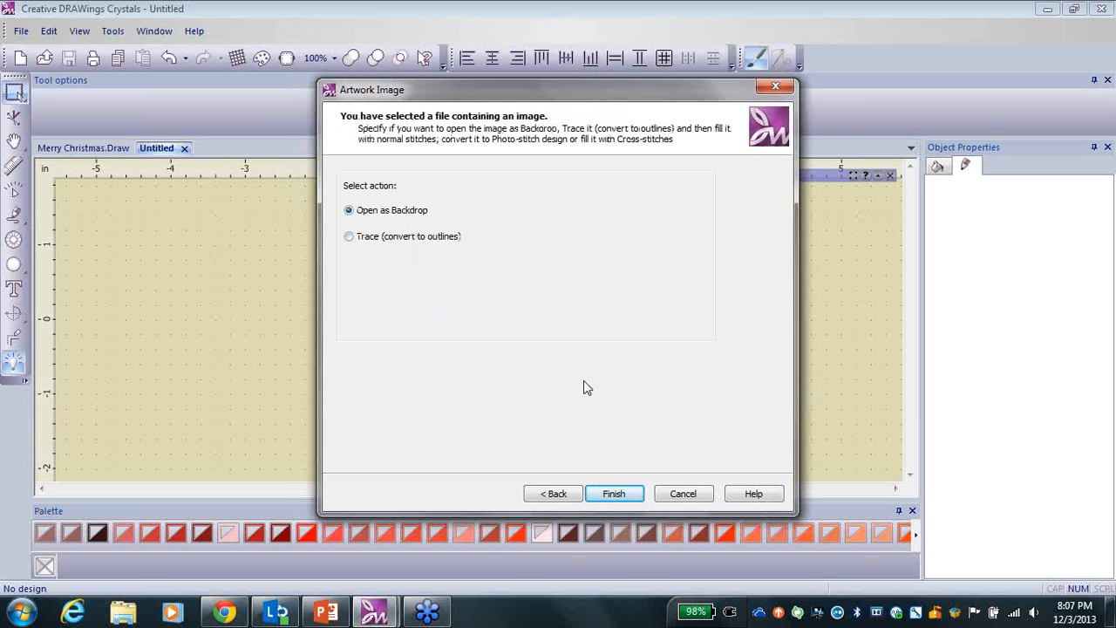
{"action": "left_click", "coordinate": [615, 494]}
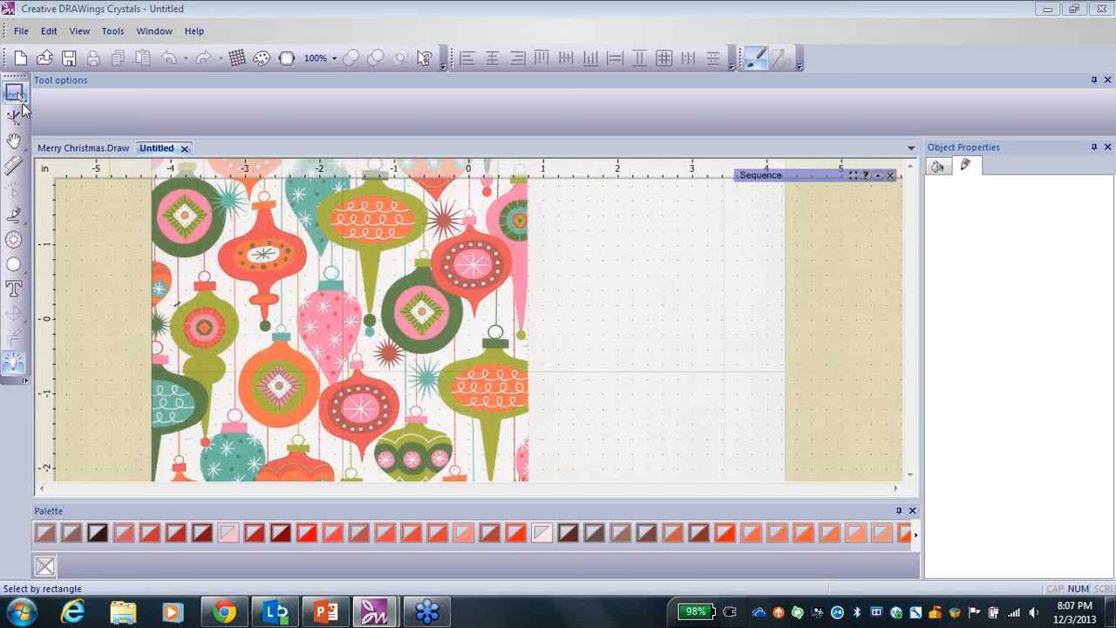
- Examine the ornaments in the backdrop image up close around the olive green ornament with the orange oval
{"action": "left_click", "coordinate": [15, 142]}
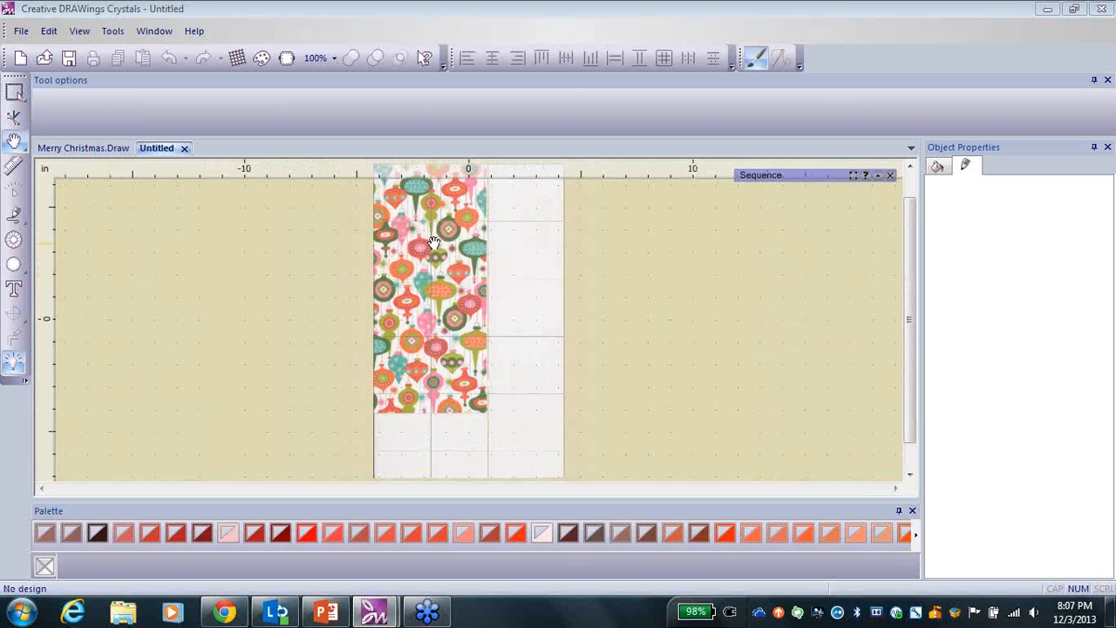
{"action": "left_click_drag", "start_coordinate": [435, 240], "coordinate": [443, 352]}
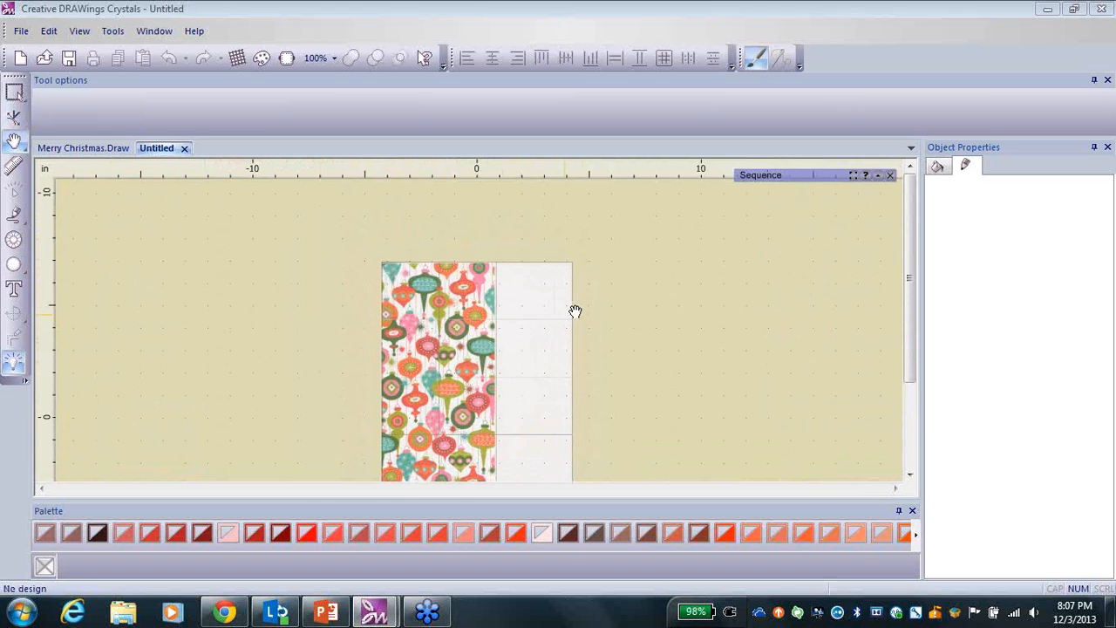
{"action": "scroll", "coordinate": [583, 306], "scroll_direction": "down", "scroll_amount": 3}
{"action": "scroll", "coordinate": [584, 304], "scroll_direction": "up", "scroll_amount": 2}
{"action": "scroll", "coordinate": [584, 303], "scroll_direction": "up", "scroll_amount": 5}
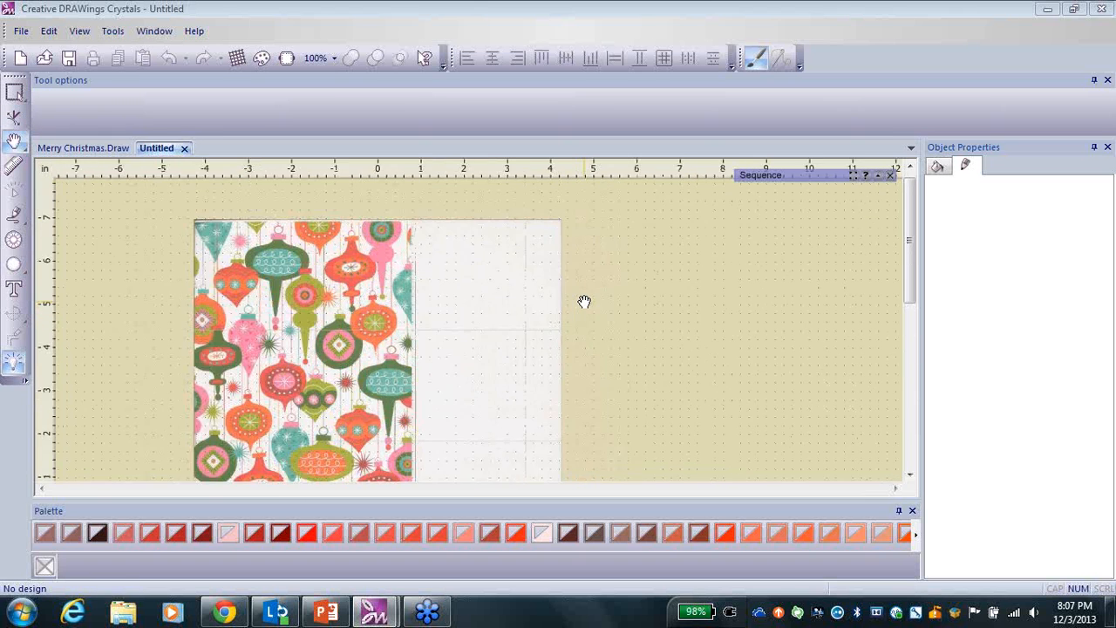
{"action": "left_click_drag", "start_coordinate": [263, 449], "coordinate": [429, 356]}
{"action": "left_click_drag", "start_coordinate": [426, 395], "coordinate": [432, 260]}
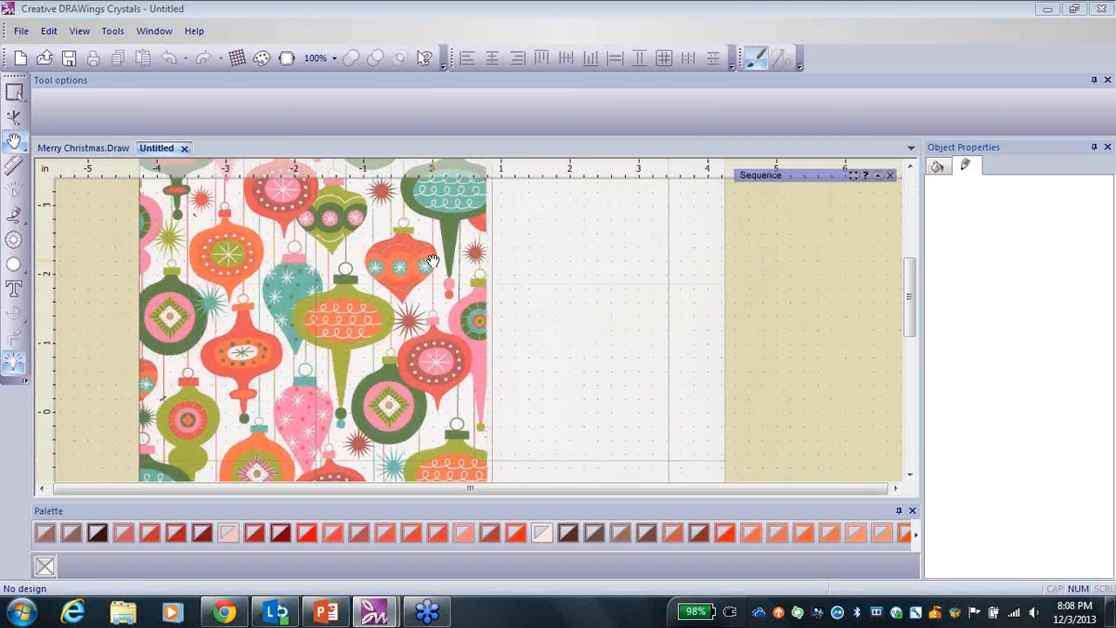
{"action": "scroll", "coordinate": [501, 322], "scroll_direction": "up", "scroll_amount": 3}
{"action": "scroll", "coordinate": [501, 322], "scroll_direction": "up", "scroll_amount": 2}
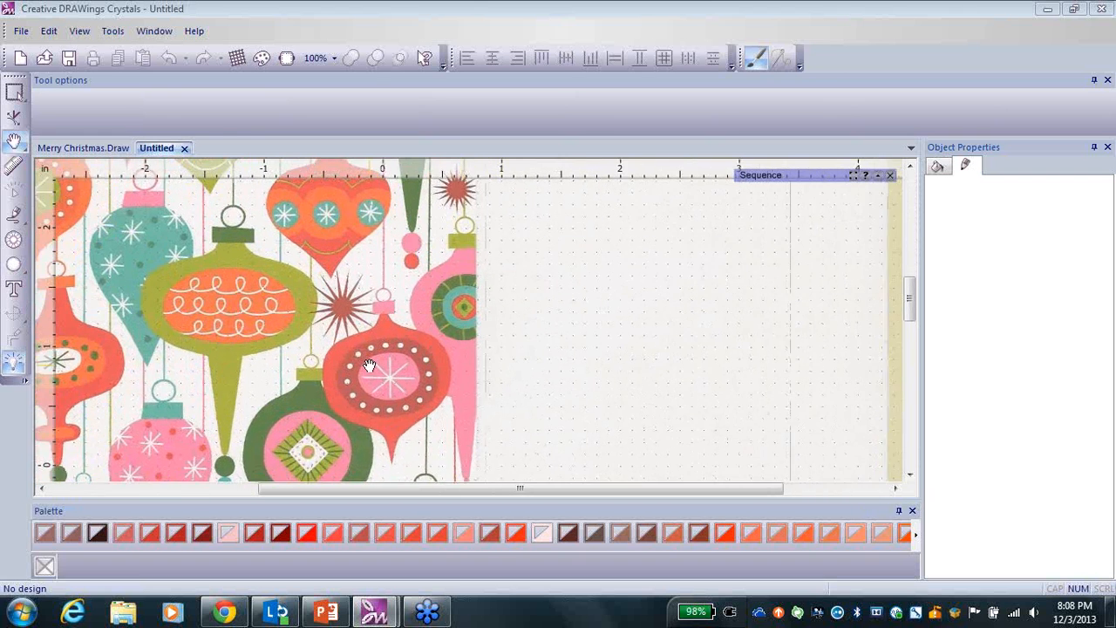
{"action": "left_click_drag", "start_coordinate": [369, 350], "coordinate": [473, 358]}
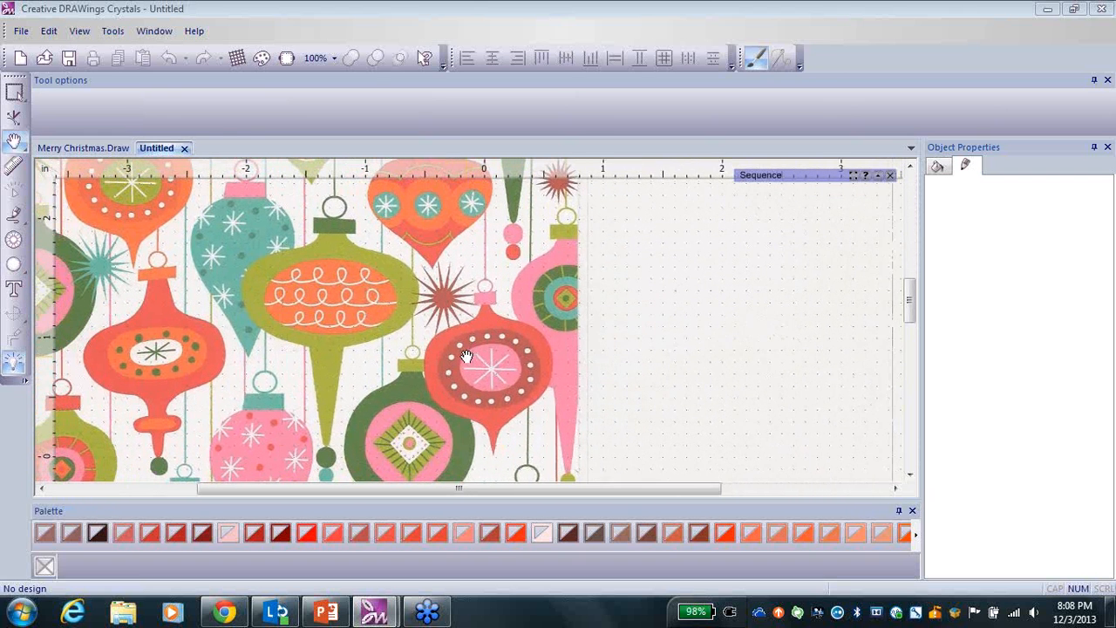
{"action": "left_click", "coordinate": [14, 91]}
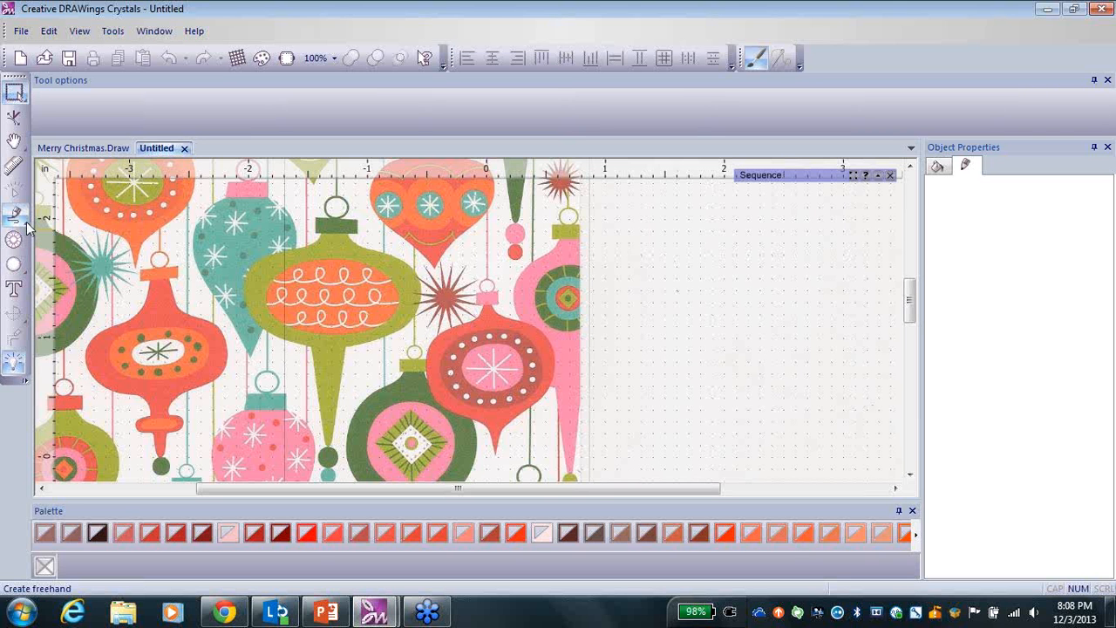
- Trace the olive green ornament's body and spike with the outline shape tool, from its cap all around, as a closed shape about 1.51 × 1.88 inches
{"action": "left_click", "coordinate": [26, 226]}
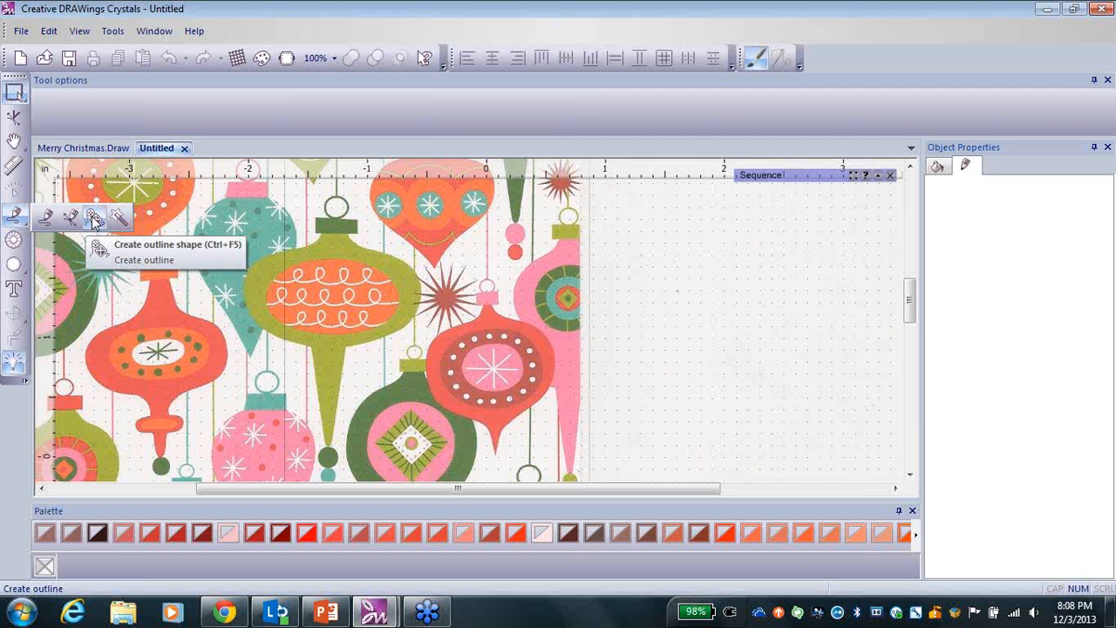
{"action": "left_click", "coordinate": [95, 219]}
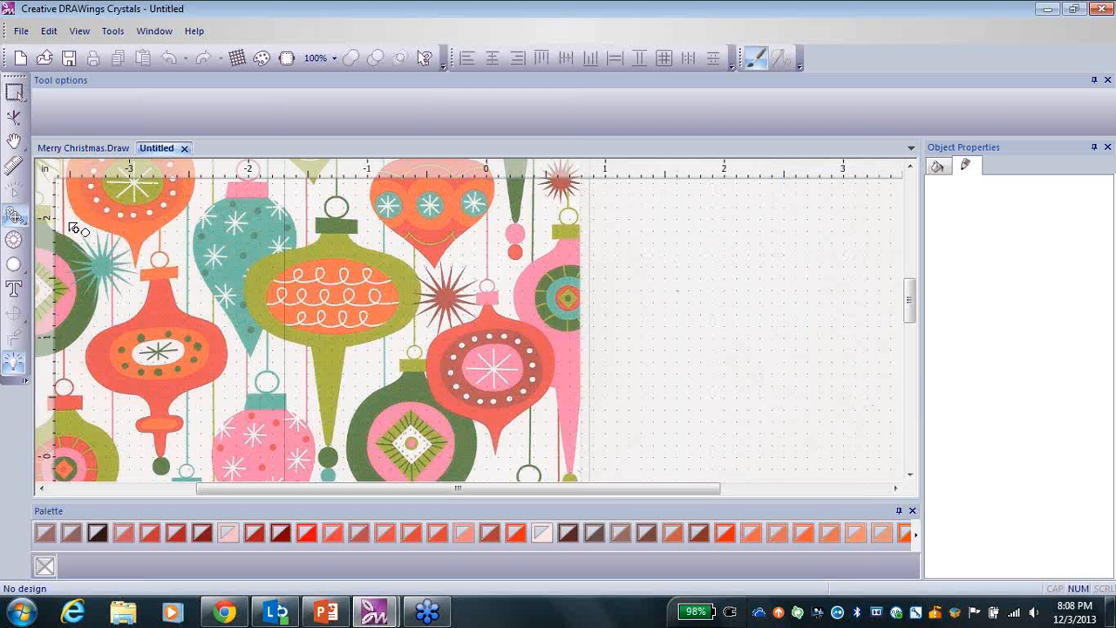
{"action": "left_click", "coordinate": [17, 217]}
{"action": "left_click", "coordinate": [348, 225]}
{"action": "left_click", "coordinate": [350, 237]}
{"action": "left_click", "coordinate": [362, 246]}
{"action": "left_click", "coordinate": [377, 250]}
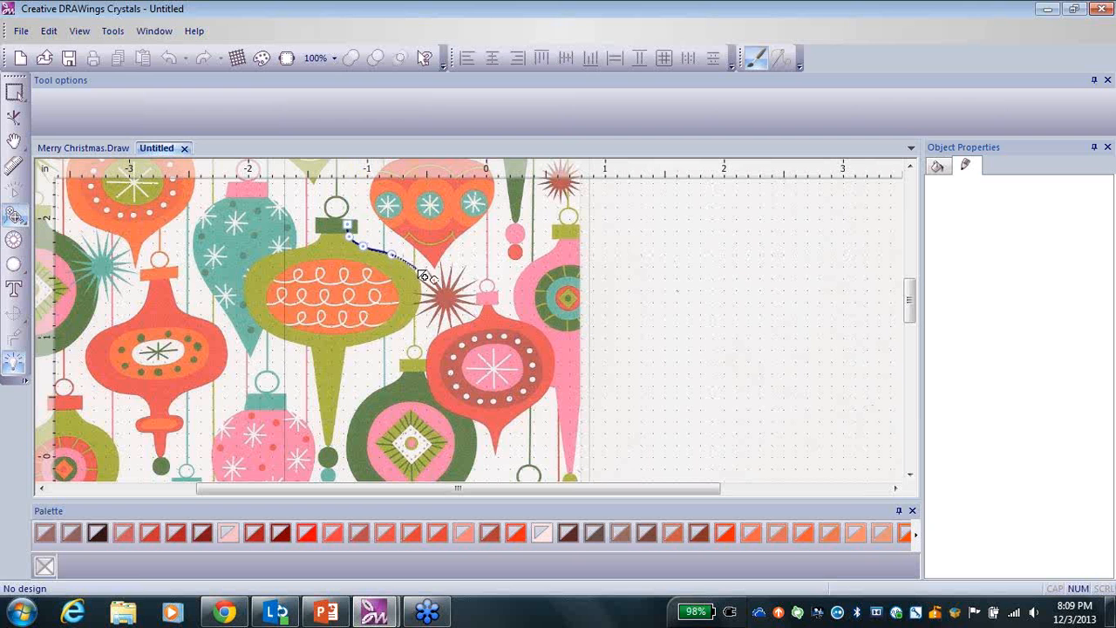
{"action": "left_click", "coordinate": [391, 256]}
{"action": "left_click", "coordinate": [418, 279]}
{"action": "left_click", "coordinate": [418, 308]}
{"action": "left_click", "coordinate": [399, 331]}
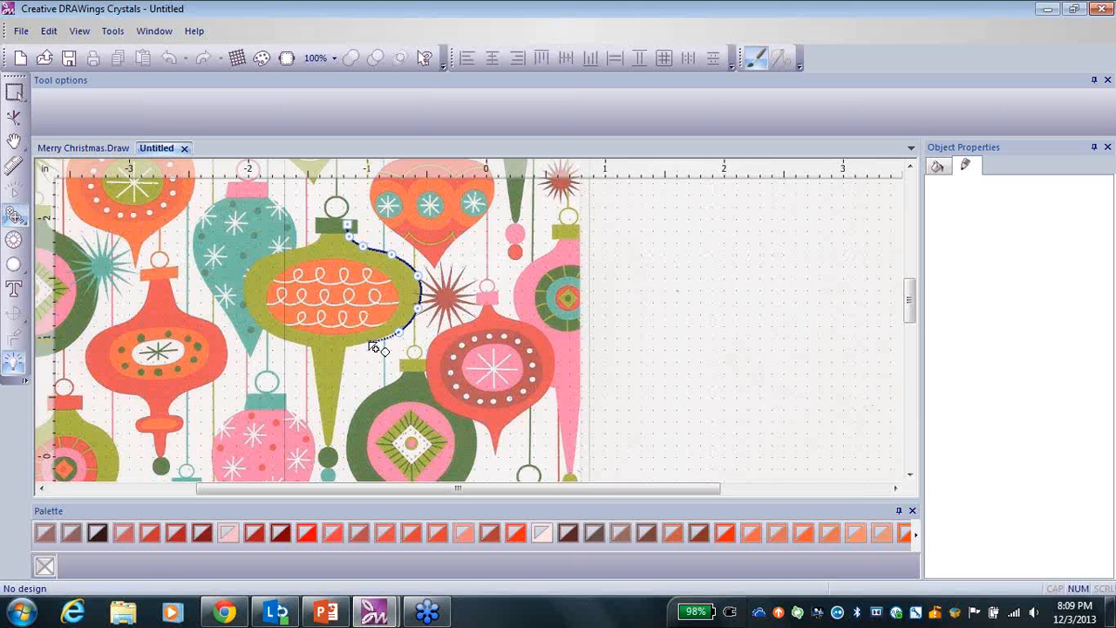
{"action": "left_click", "coordinate": [367, 341]}
{"action": "left_click", "coordinate": [348, 347]}
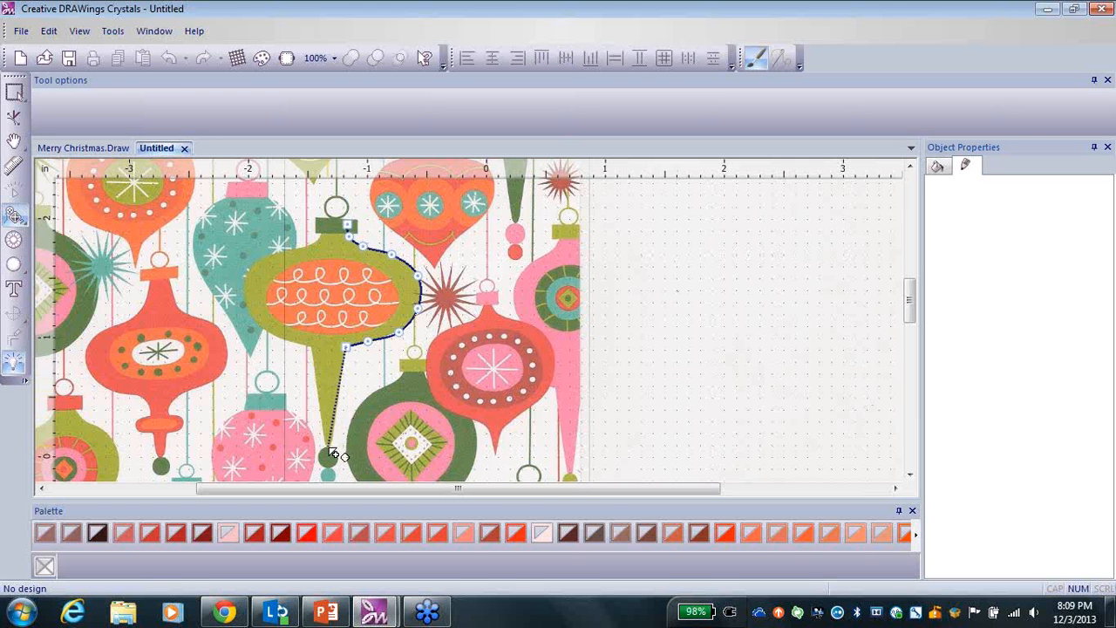
{"action": "left_click", "coordinate": [328, 446]}
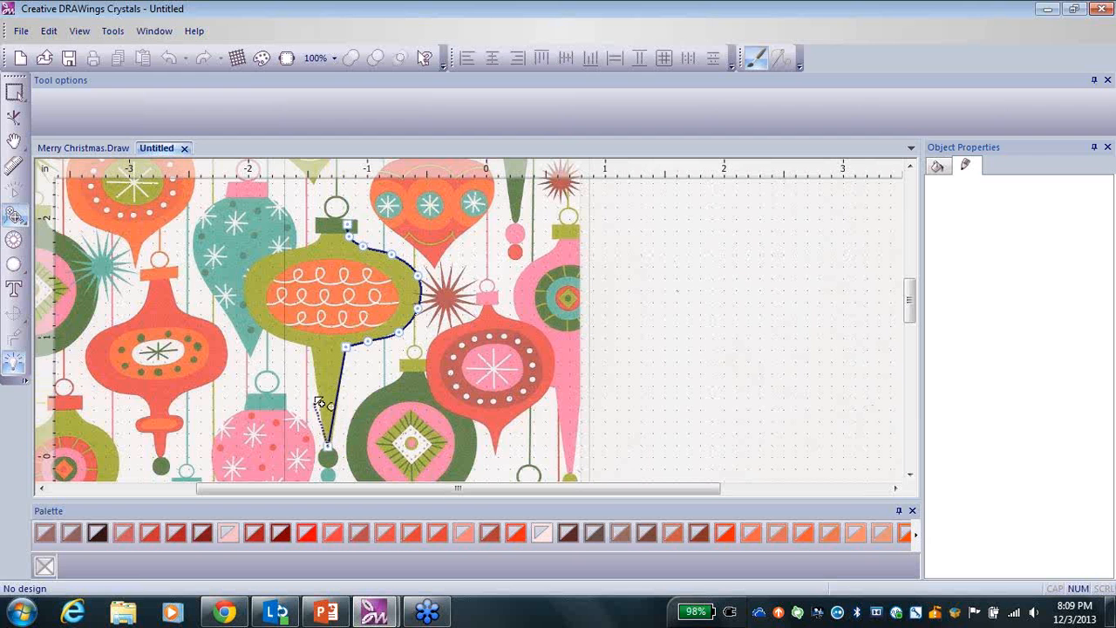
{"action": "left_click", "coordinate": [314, 349]}
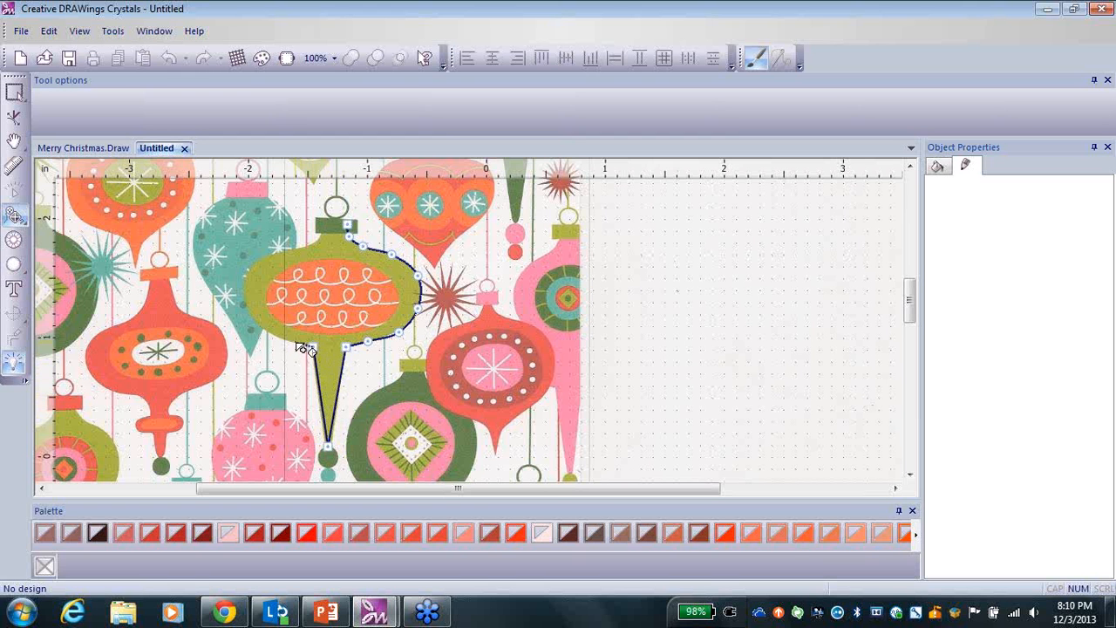
{"action": "left_click", "coordinate": [295, 341]}
{"action": "left_click", "coordinate": [263, 326]}
{"action": "left_click", "coordinate": [243, 294]}
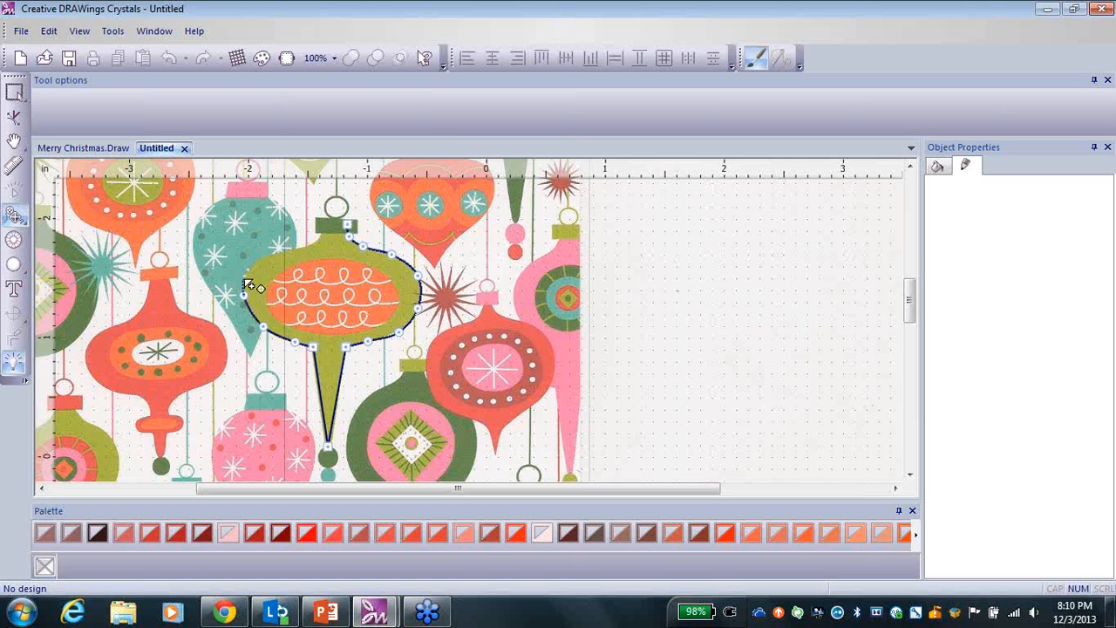
{"action": "left_click", "coordinate": [249, 267]}
{"action": "left_click", "coordinate": [274, 253]}
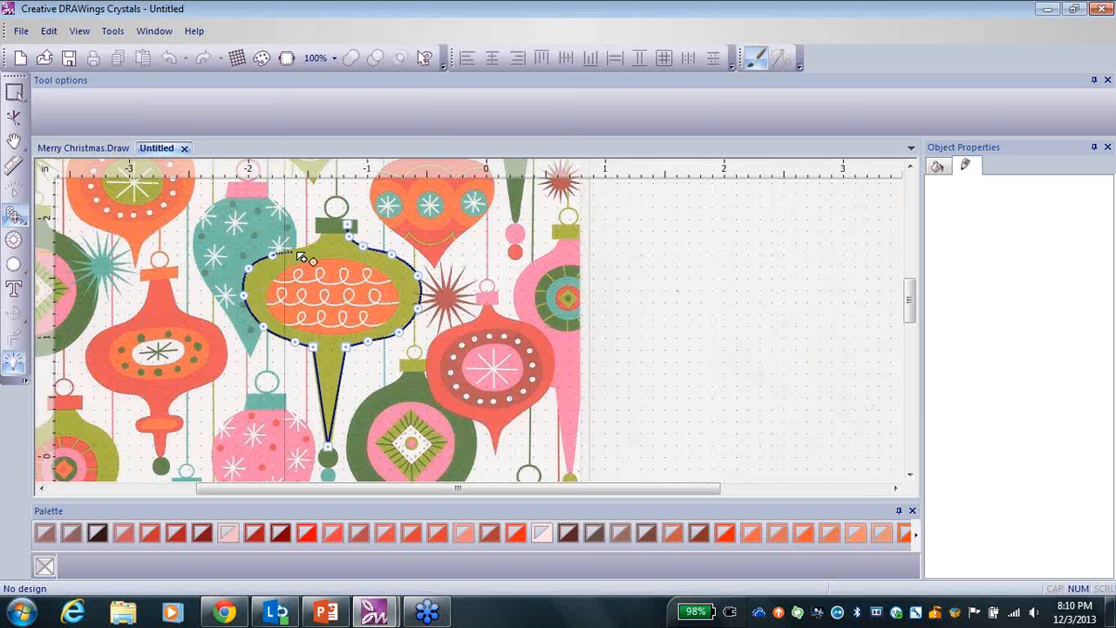
{"action": "left_click", "coordinate": [310, 245]}
{"action": "left_click", "coordinate": [321, 227]}
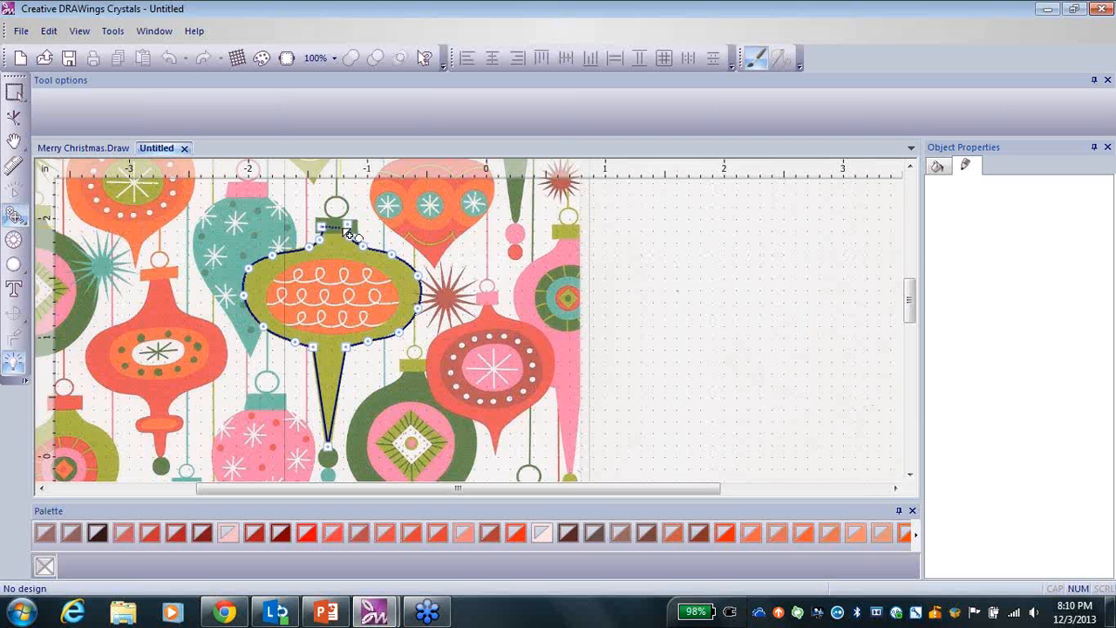
{"action": "left_click", "coordinate": [352, 234]}
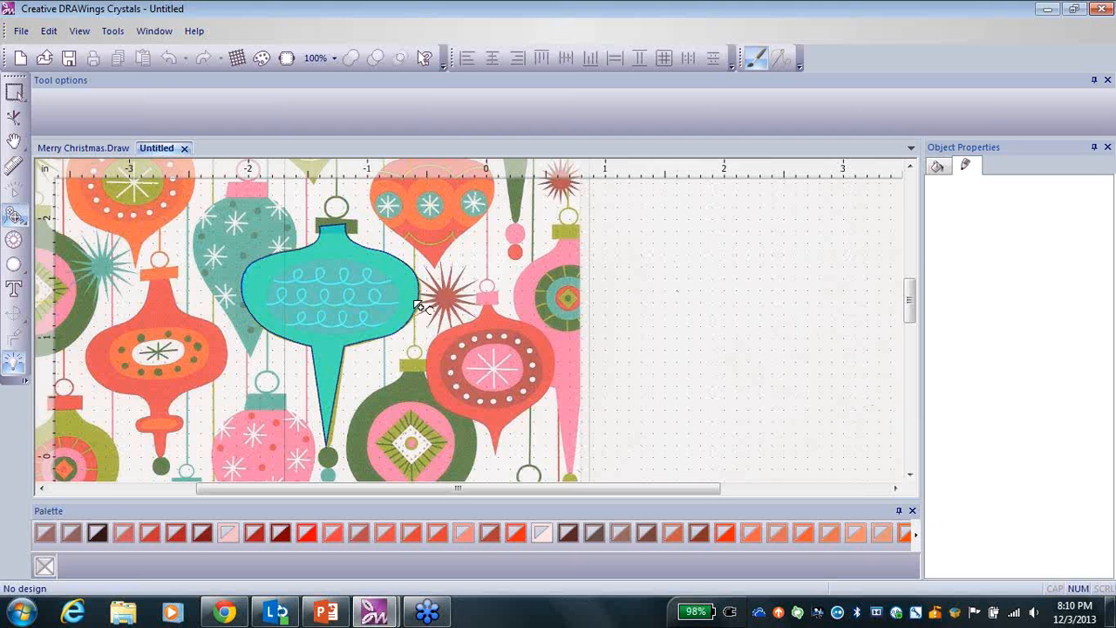
{"action": "right_click", "coordinate": [457, 251]}
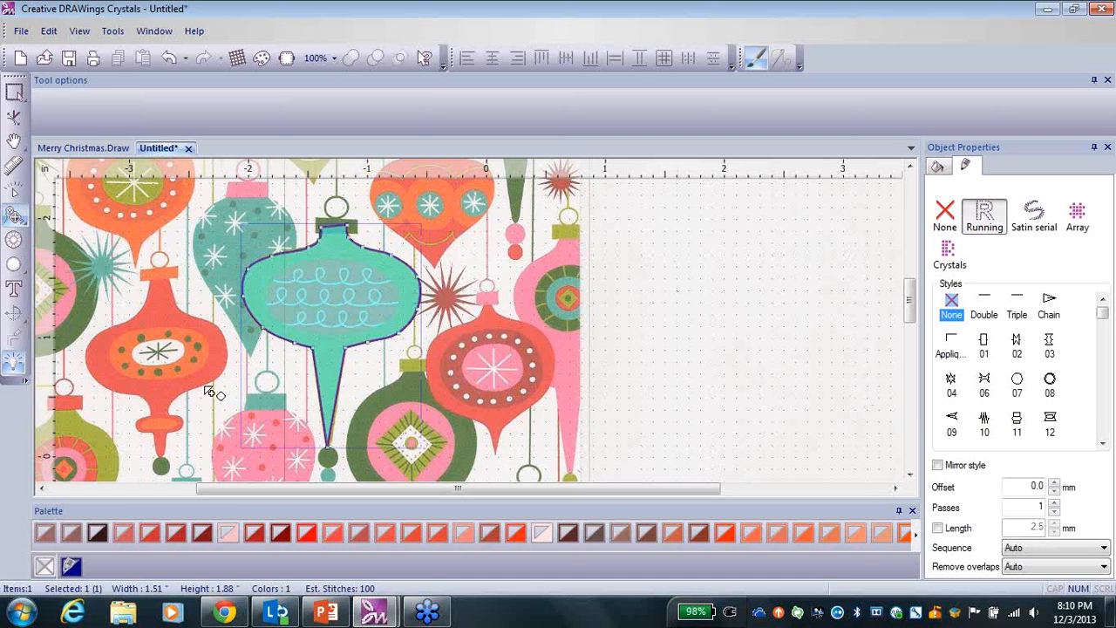
{"action": "left_click", "coordinate": [15, 215]}
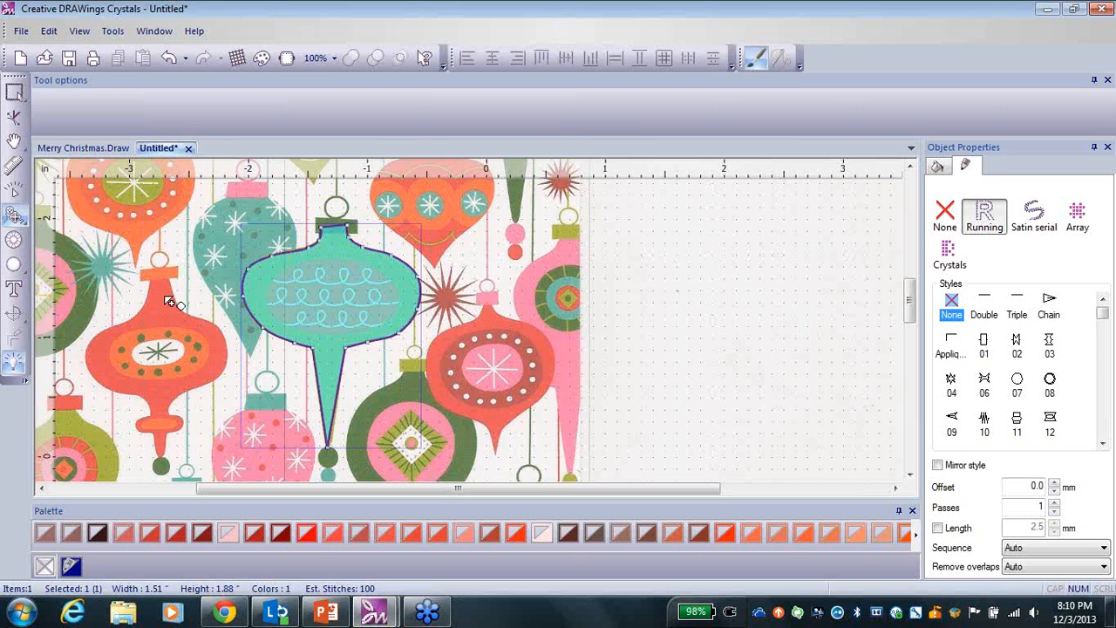
- Return to the selection tool and set the traced ornament's fill to None
{"action": "left_click", "coordinate": [16, 94]}
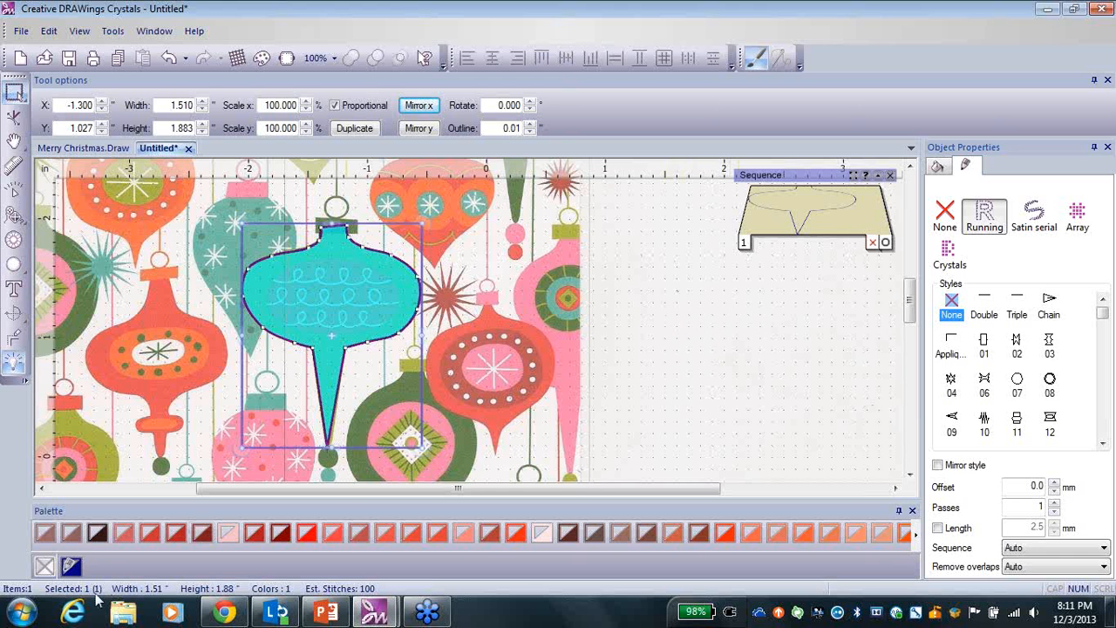
{"action": "left_click", "coordinate": [939, 167]}
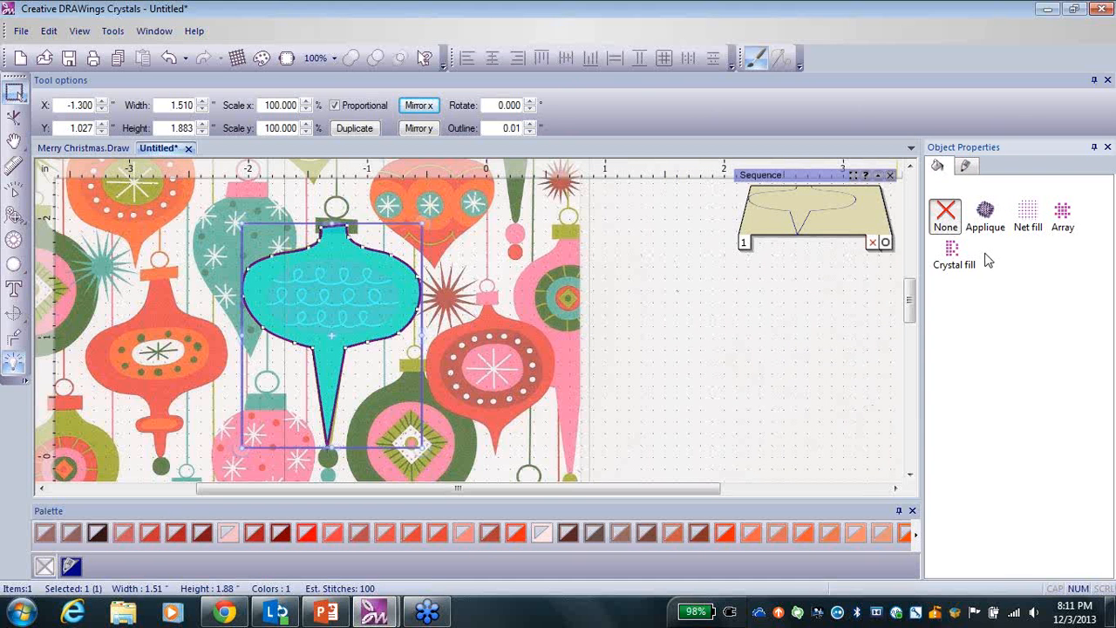
{"action": "left_click", "coordinate": [946, 225]}
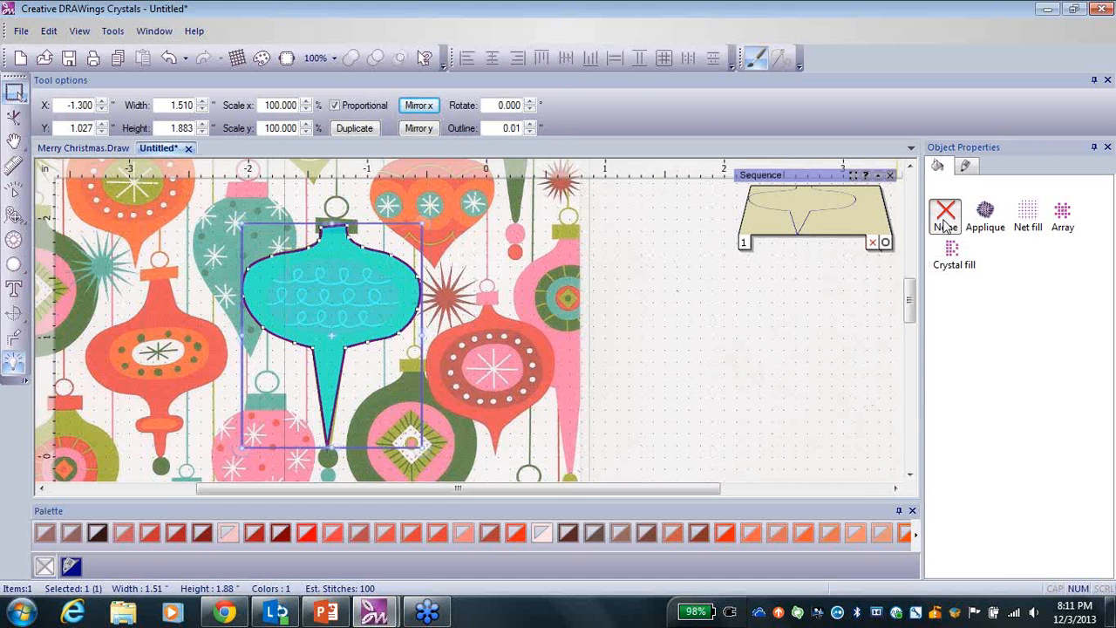
- Deselect the traced ornament and examine its outline against the backdrop up close
{"action": "left_click", "coordinate": [486, 289]}
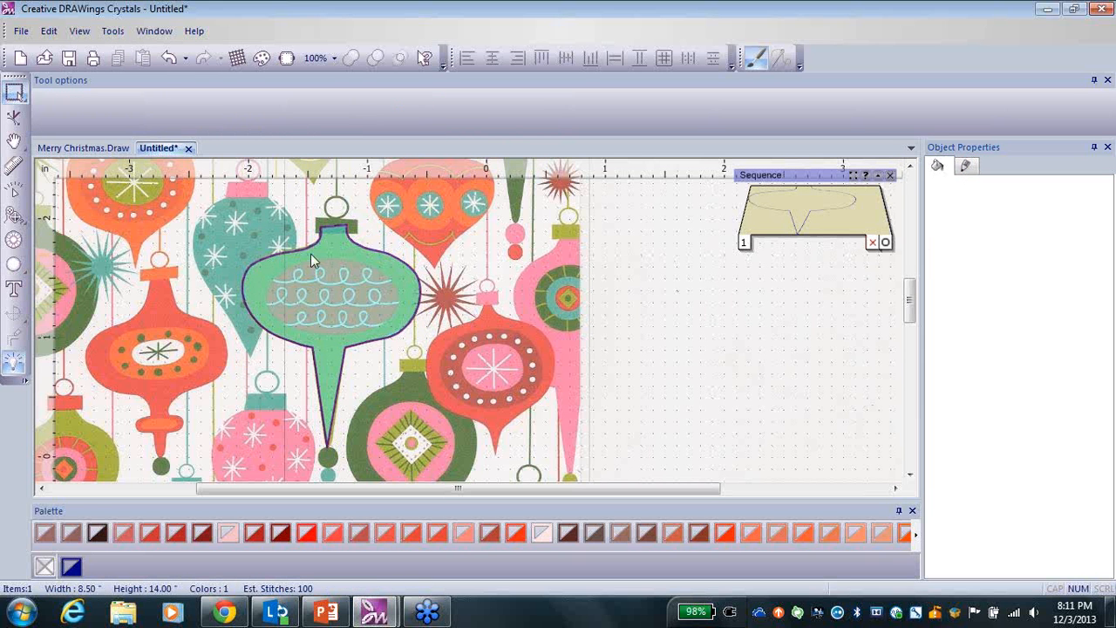
{"action": "scroll", "coordinate": [523, 282], "scroll_direction": "up", "scroll_amount": 3}
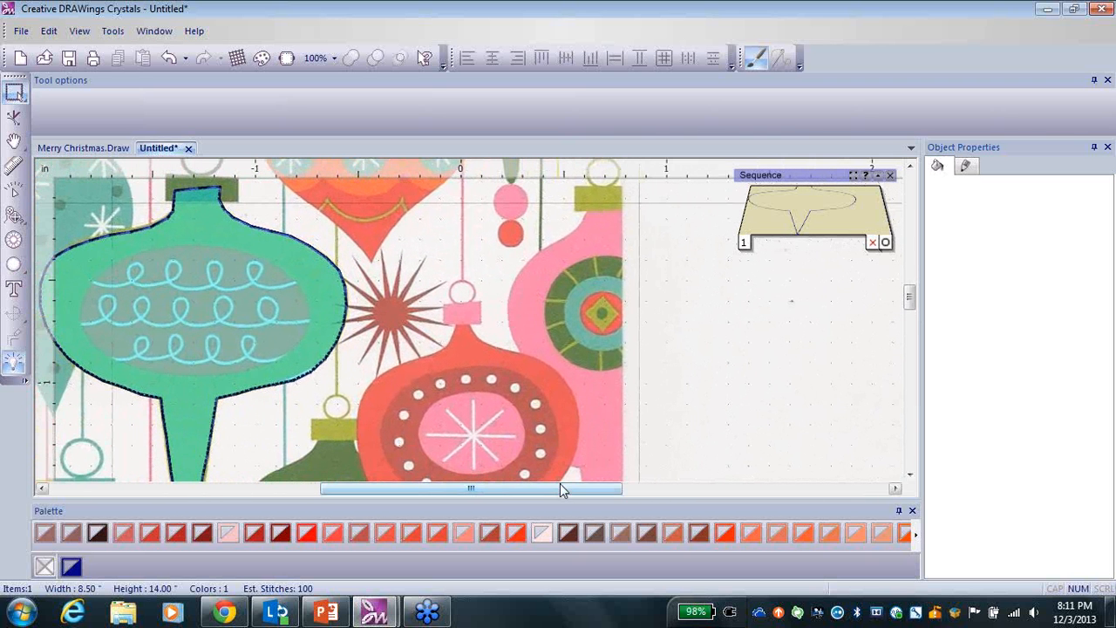
{"action": "left_click_drag", "start_coordinate": [563, 487], "coordinate": [522, 489]}
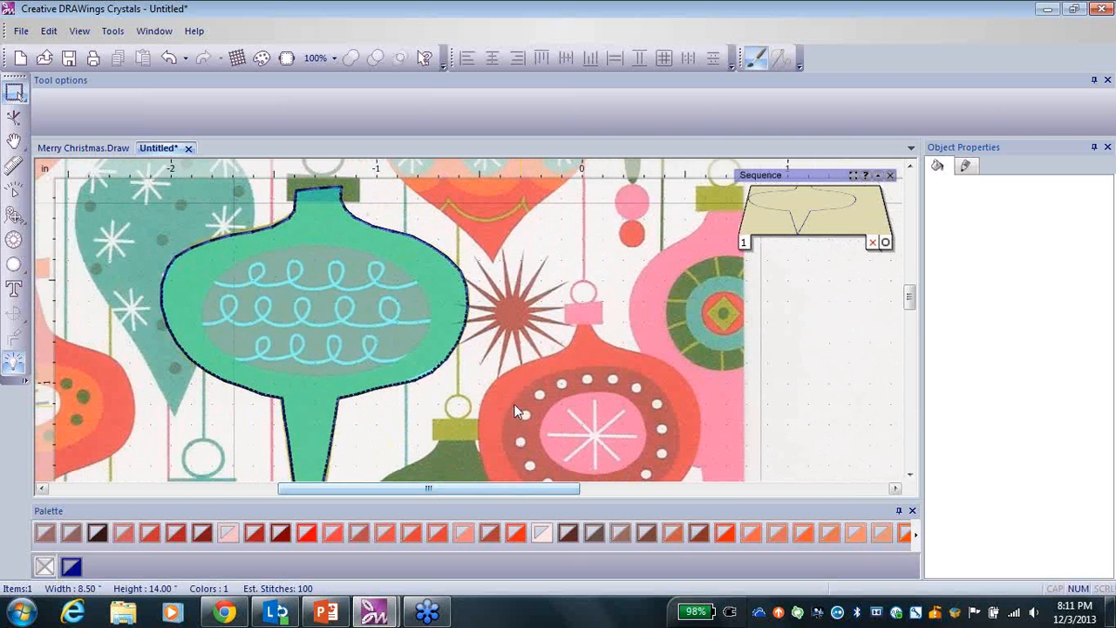
- Edit the nodes of the traced ornament outline and nudge the left shoulder node below the neck to follow the backdrop's edge
{"action": "left_click", "coordinate": [248, 234]}
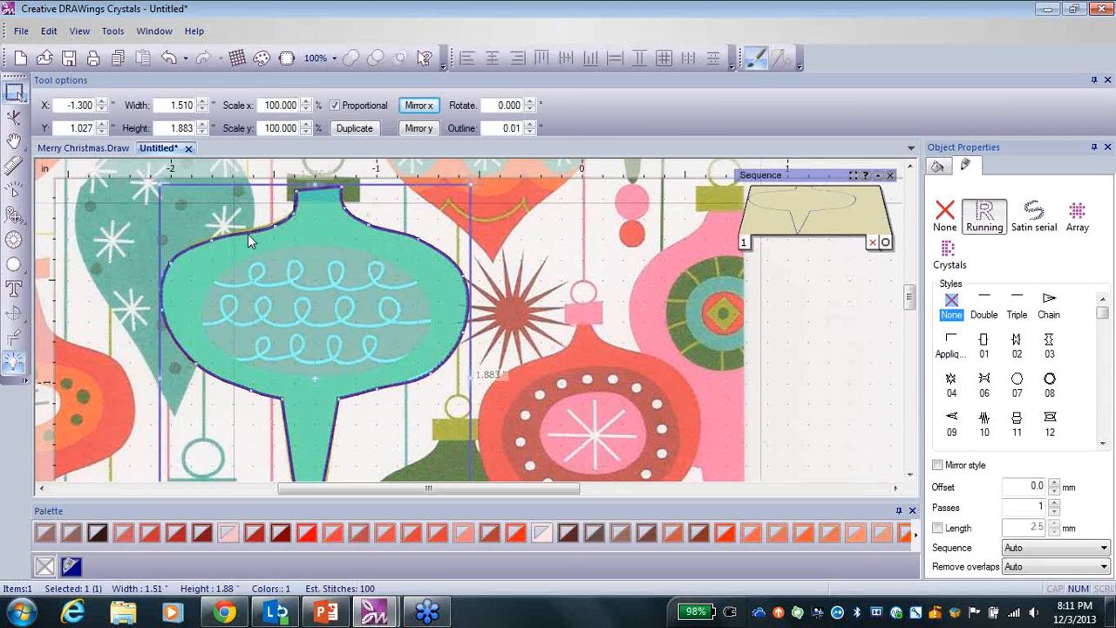
{"action": "left_click", "coordinate": [15, 121]}
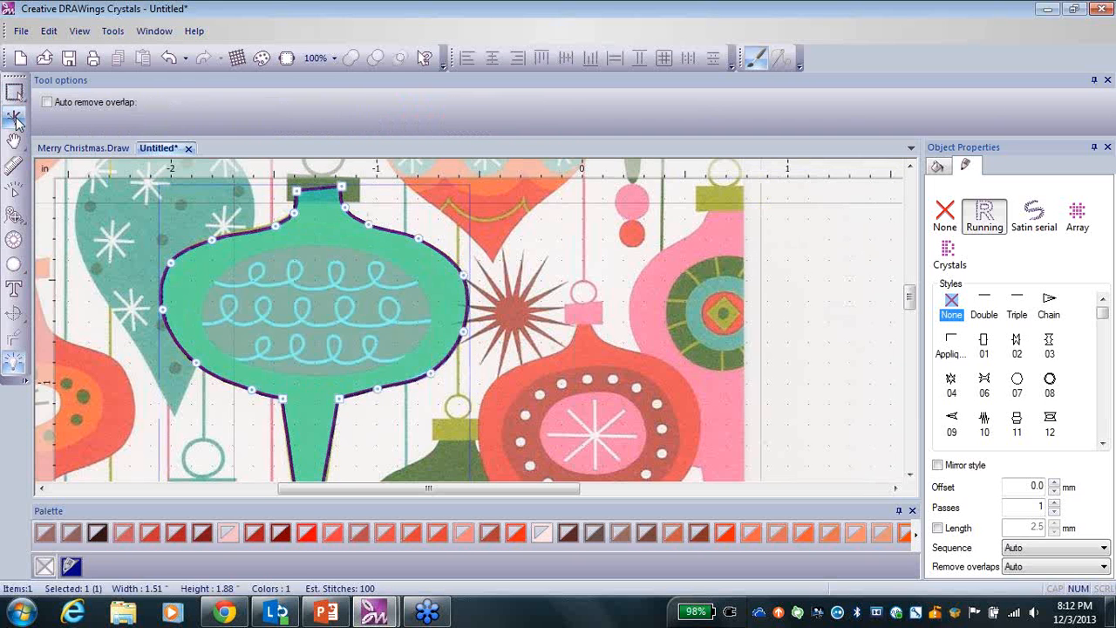
{"action": "left_click", "coordinate": [280, 230]}
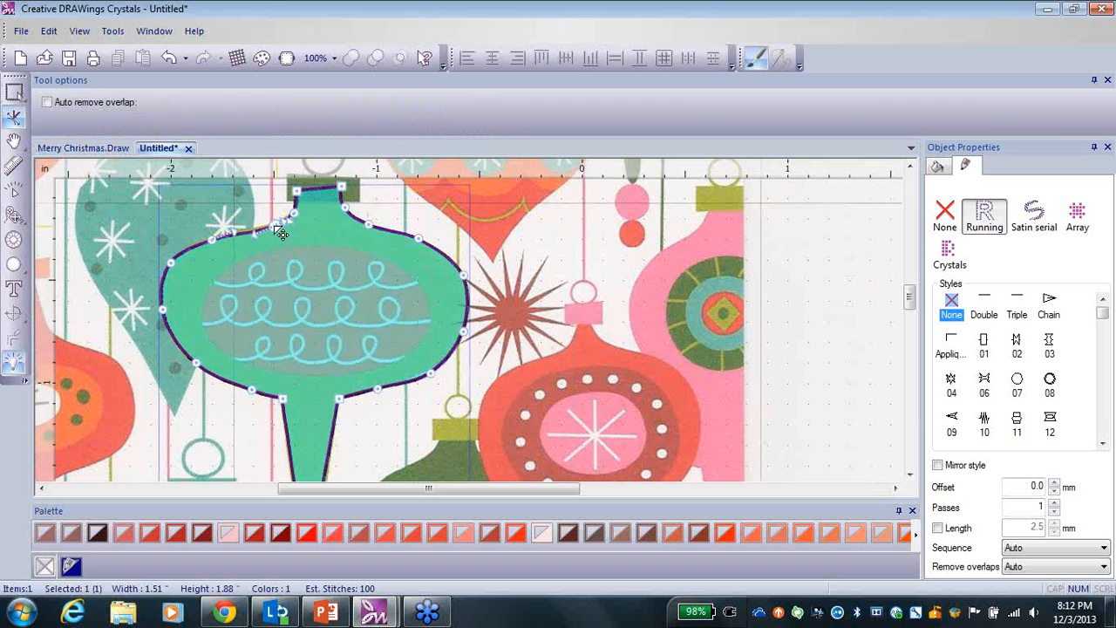
{"action": "left_click_drag", "start_coordinate": [277, 227], "coordinate": [270, 225]}
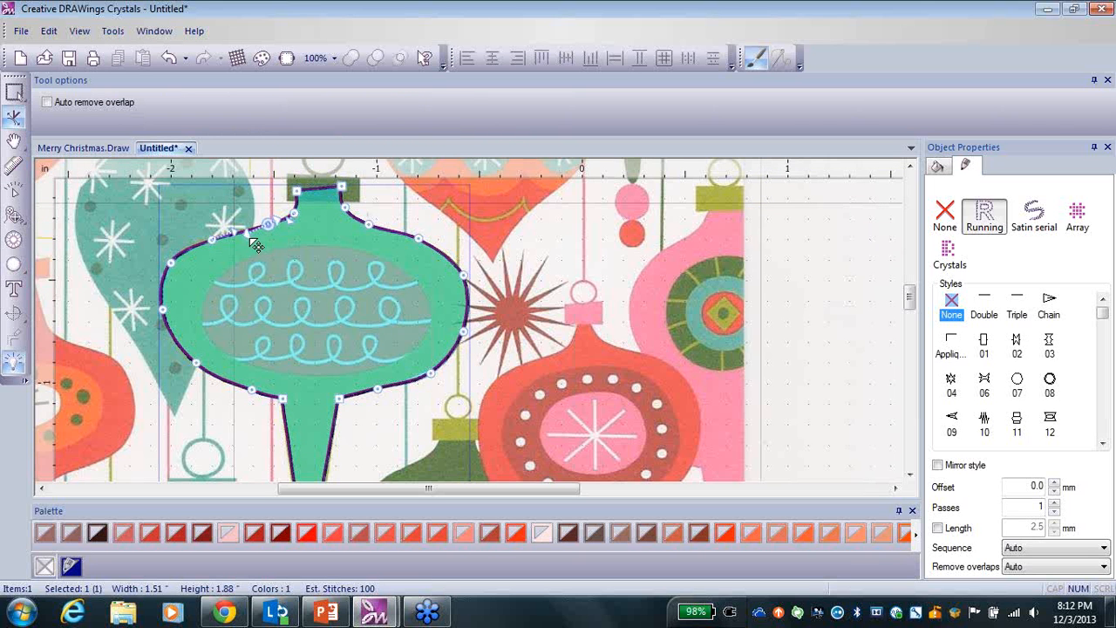
{"action": "left_click_drag", "start_coordinate": [254, 242], "coordinate": [255, 244]}
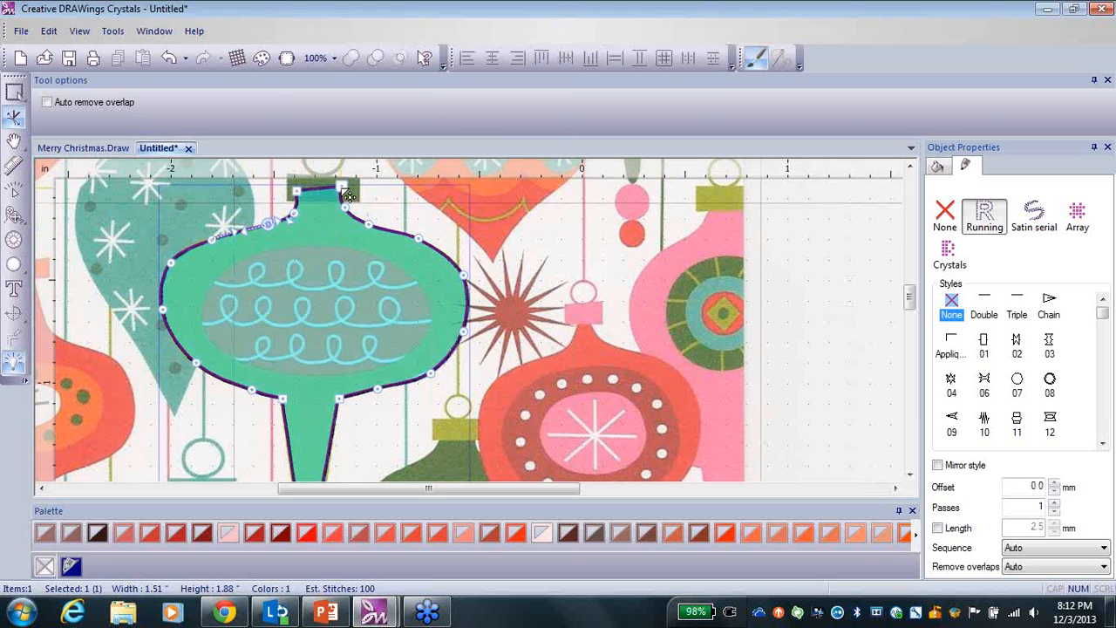
- Lower the right corner node of the ornament's neck so its top edge is level, and deselect the outline
{"action": "left_click_drag", "start_coordinate": [350, 195], "coordinate": [342, 191]}
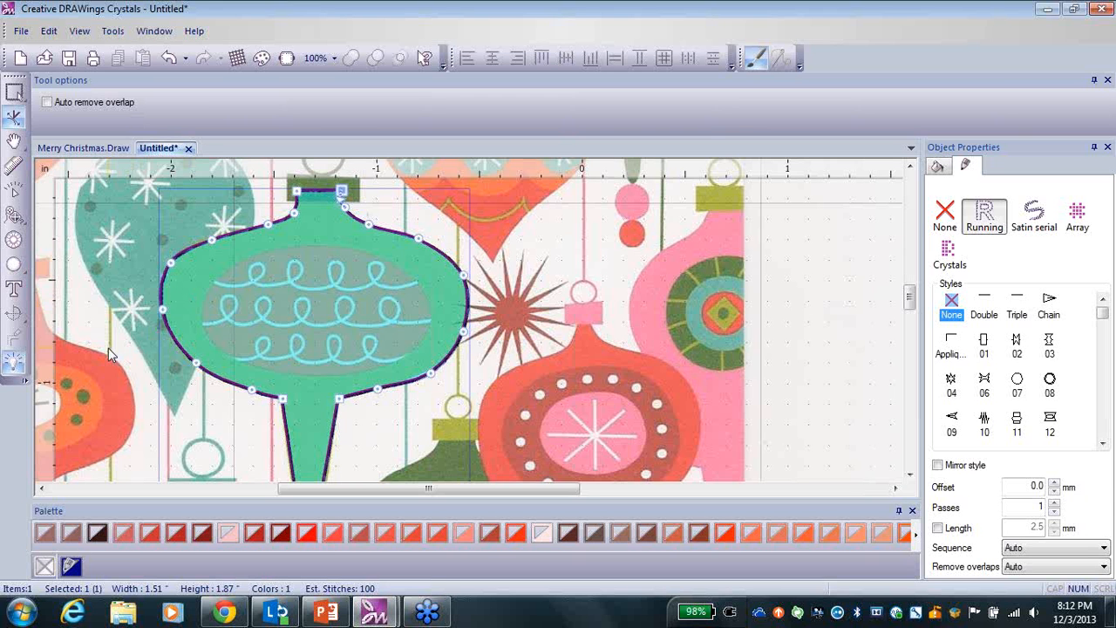
{"action": "left_click", "coordinate": [16, 94]}
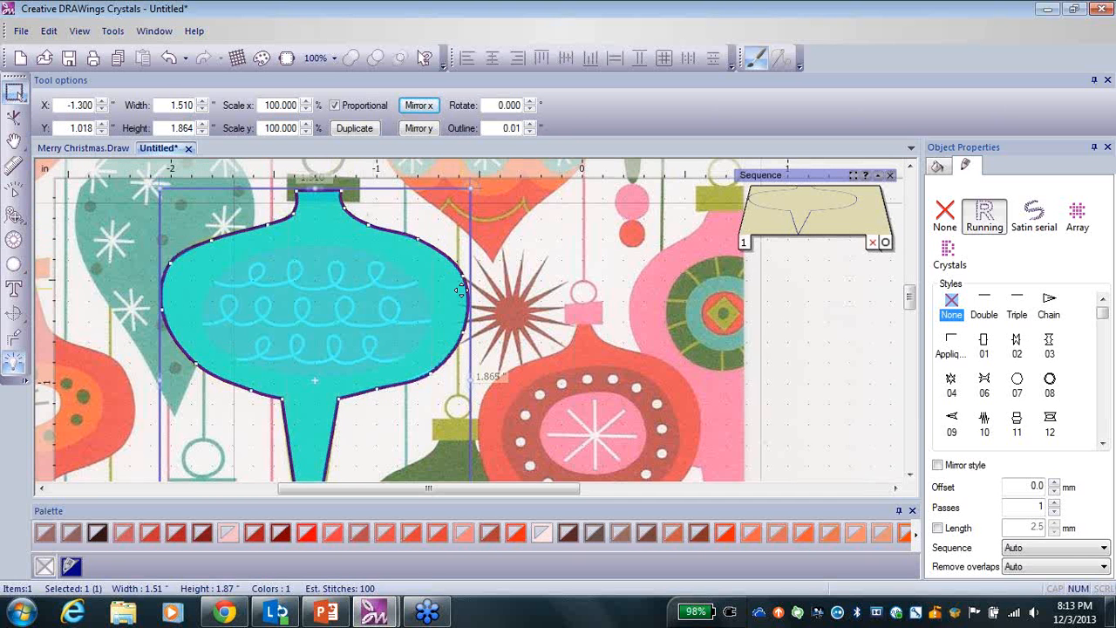
{"action": "left_click", "coordinate": [547, 234]}
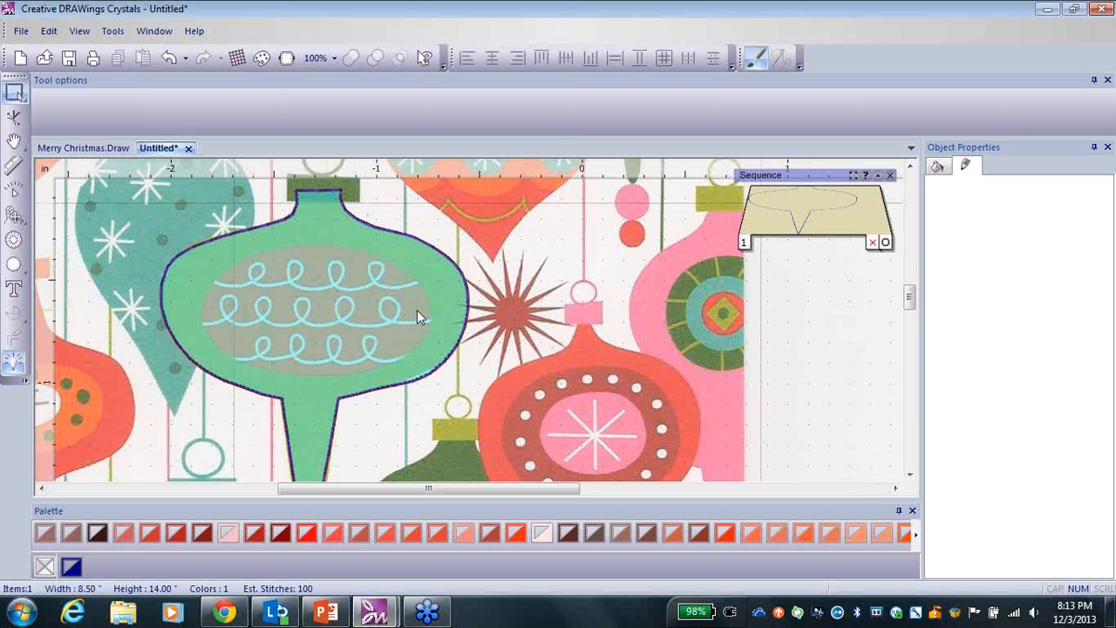
- Trace around the ornament's inner oval with the outline shape tool as a closed shape about 1.23 × 0.74 inches
{"action": "scroll", "coordinate": [417, 310], "scroll_direction": "up", "scroll_amount": 3}
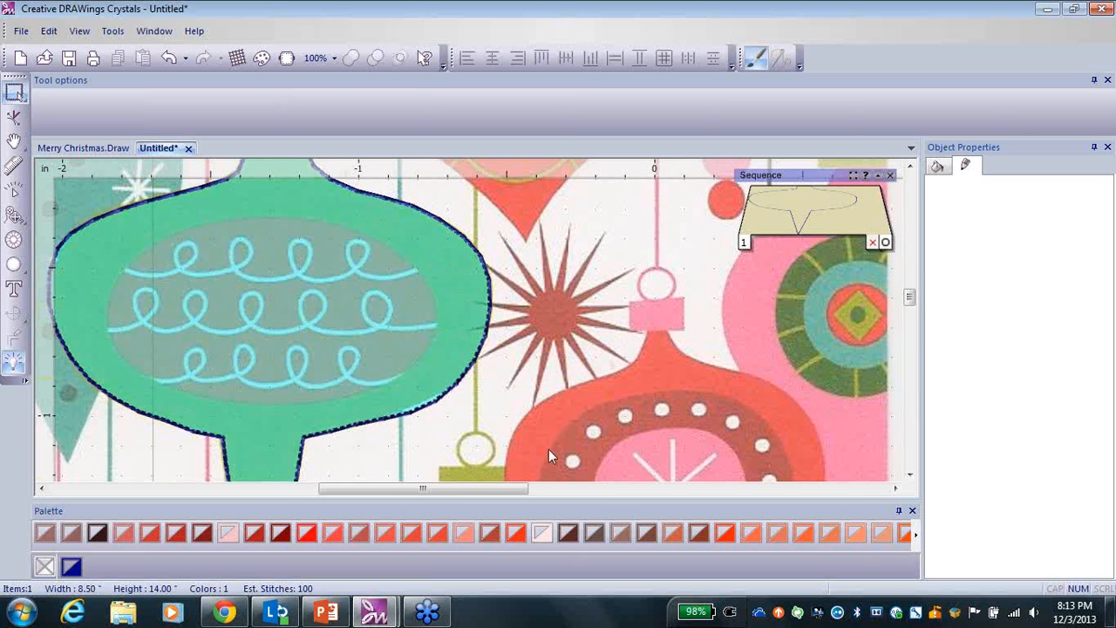
{"action": "left_click_drag", "start_coordinate": [507, 487], "coordinate": [477, 469]}
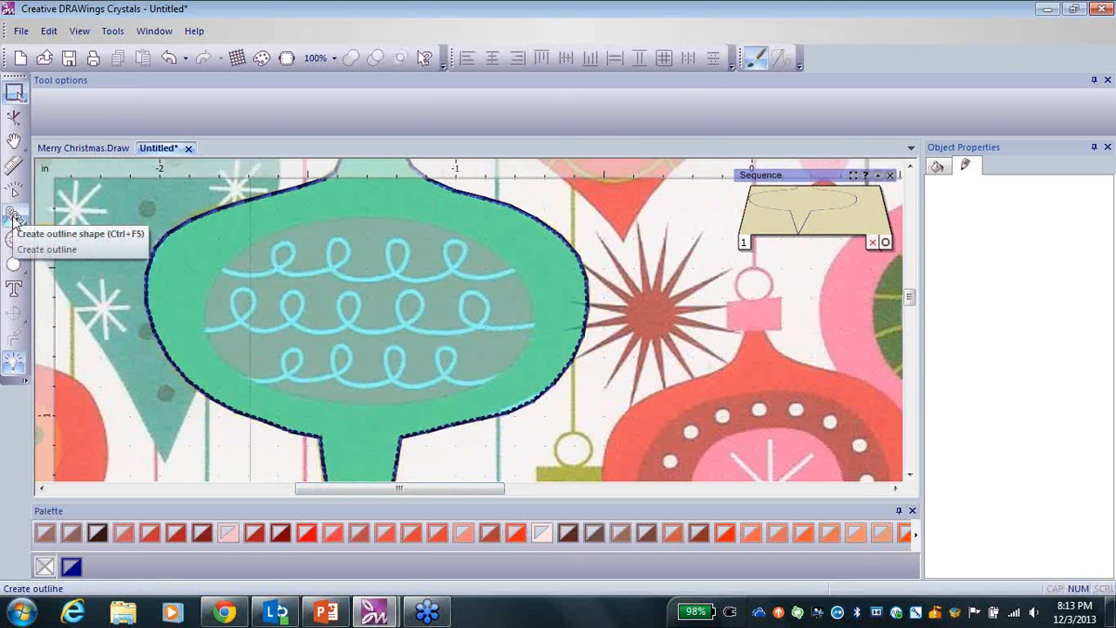
{"action": "left_click", "coordinate": [13, 218]}
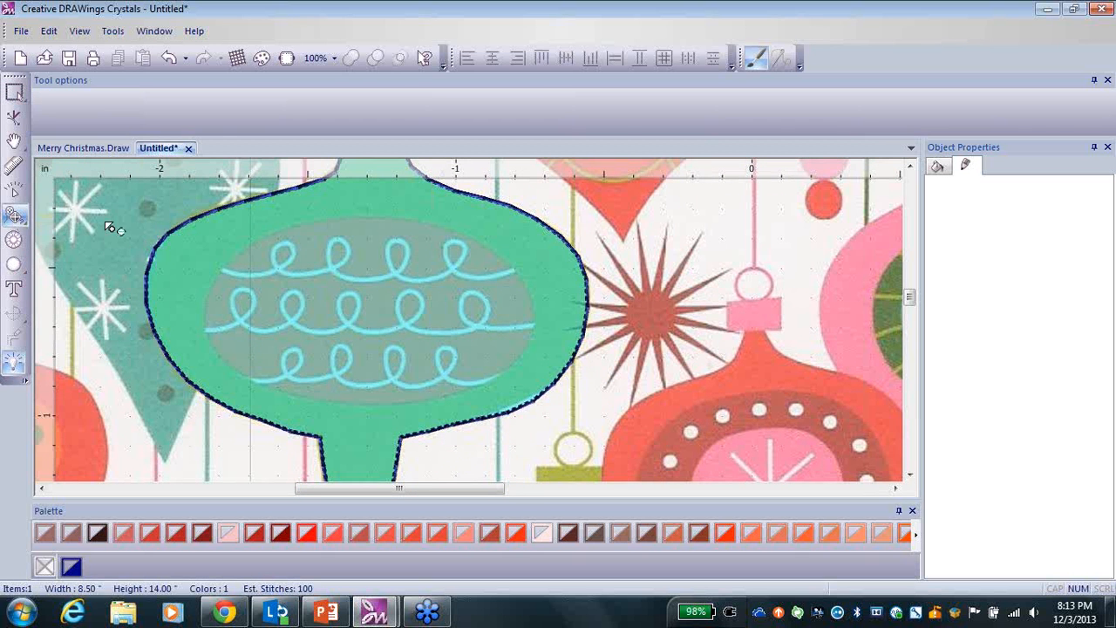
{"action": "left_click", "coordinate": [213, 254]}
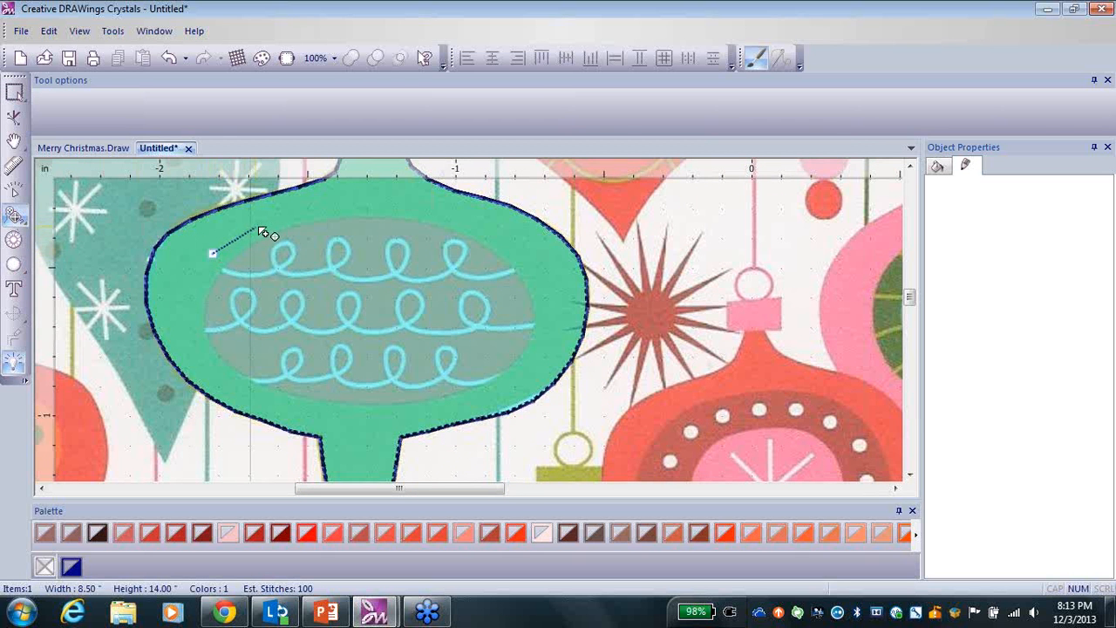
{"action": "left_click", "coordinate": [314, 207]}
{"action": "left_click", "coordinate": [375, 204]}
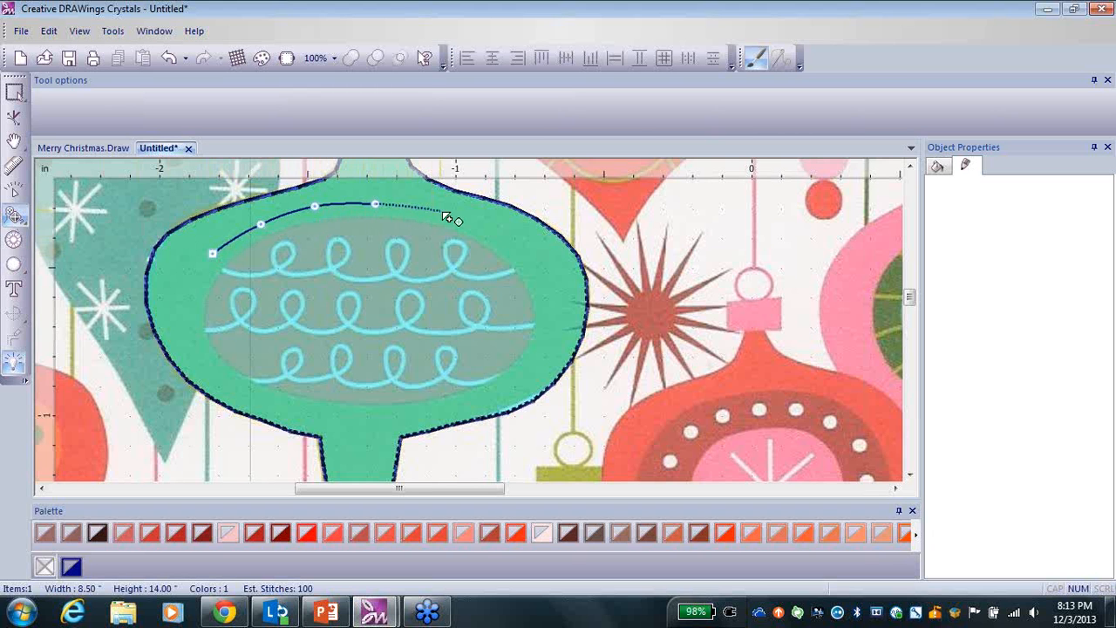
{"action": "left_click", "coordinate": [441, 212]}
{"action": "left_click", "coordinate": [504, 241]}
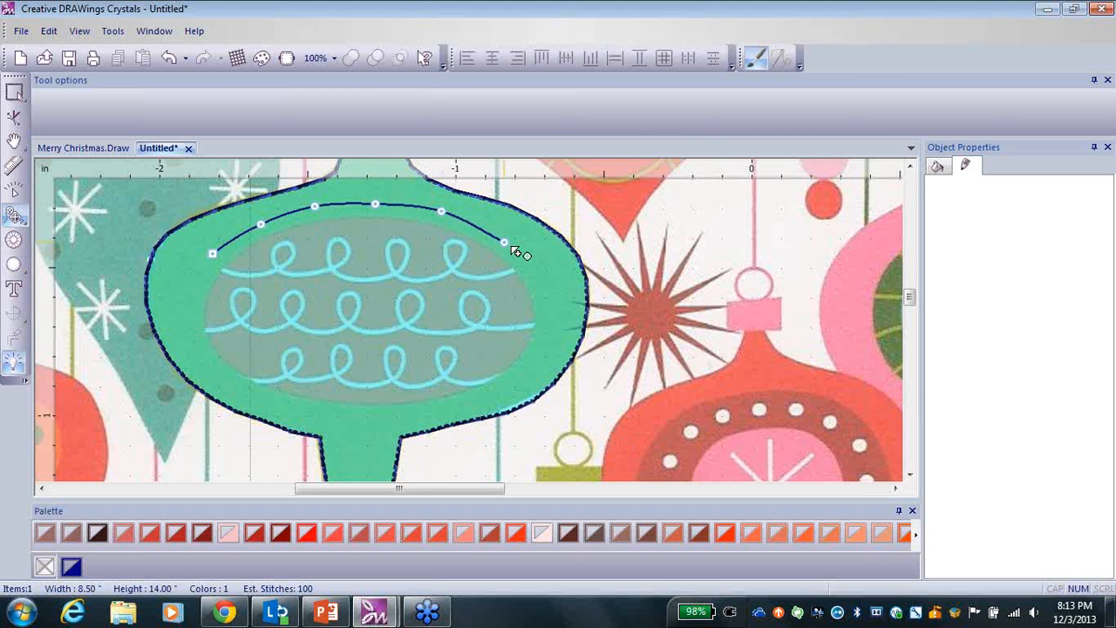
{"action": "left_click", "coordinate": [542, 290]}
{"action": "left_click", "coordinate": [540, 352]}
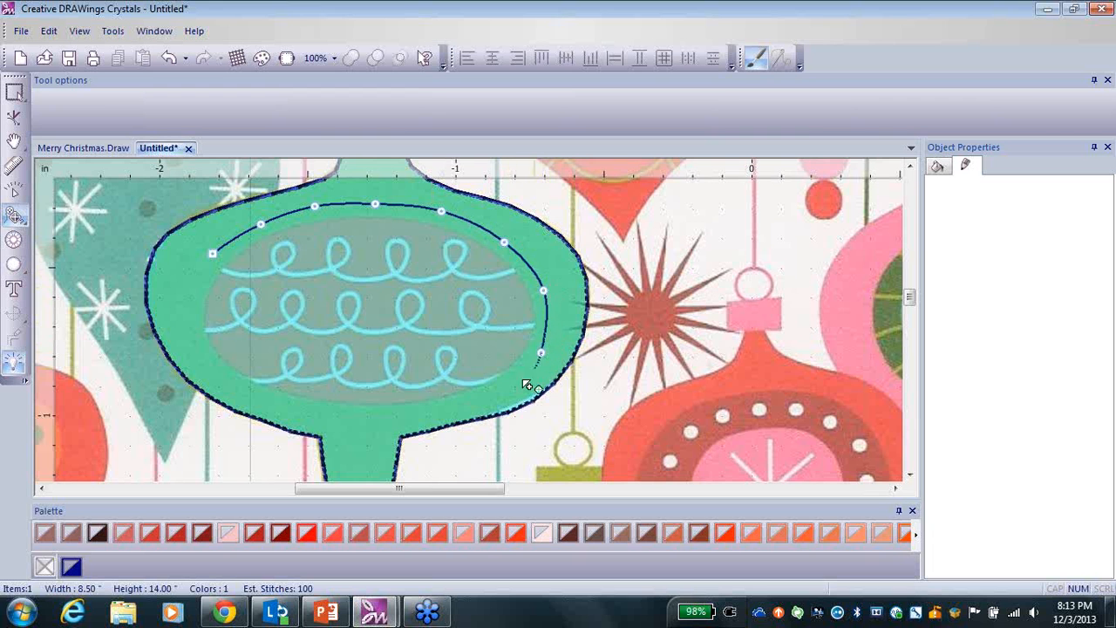
{"action": "left_click", "coordinate": [492, 395]}
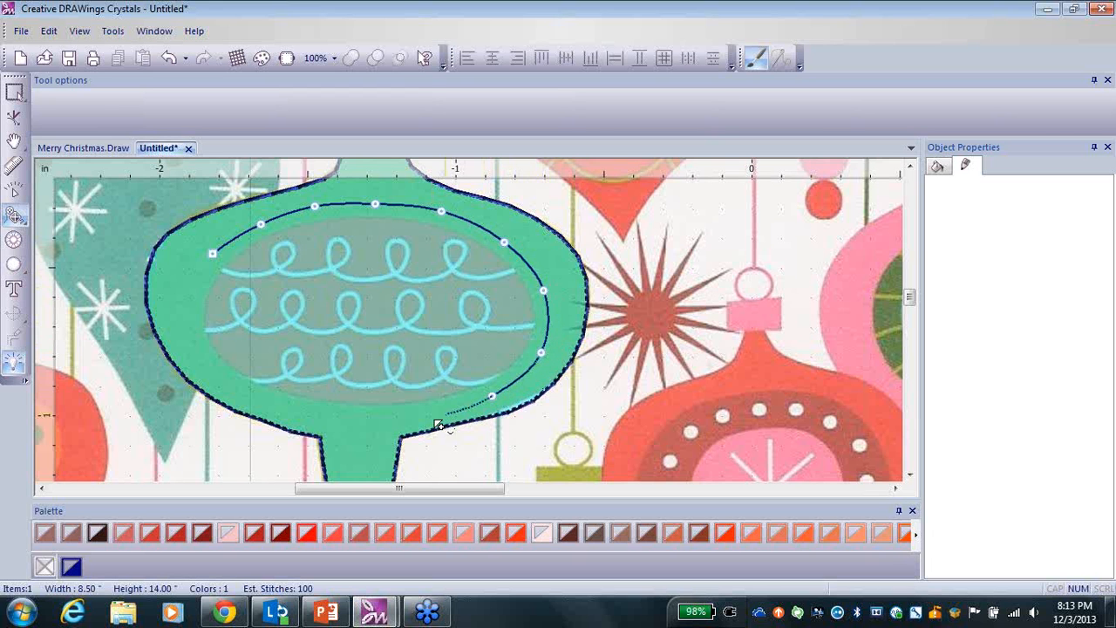
{"action": "left_click", "coordinate": [373, 418]}
{"action": "left_click", "coordinate": [274, 406]}
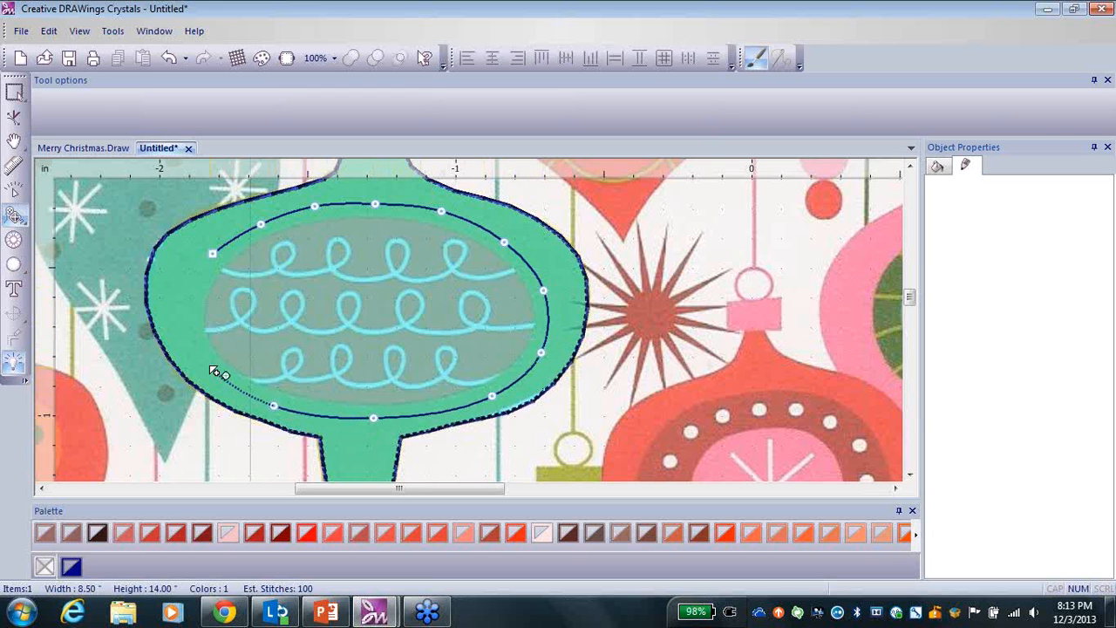
{"action": "left_click", "coordinate": [206, 362]}
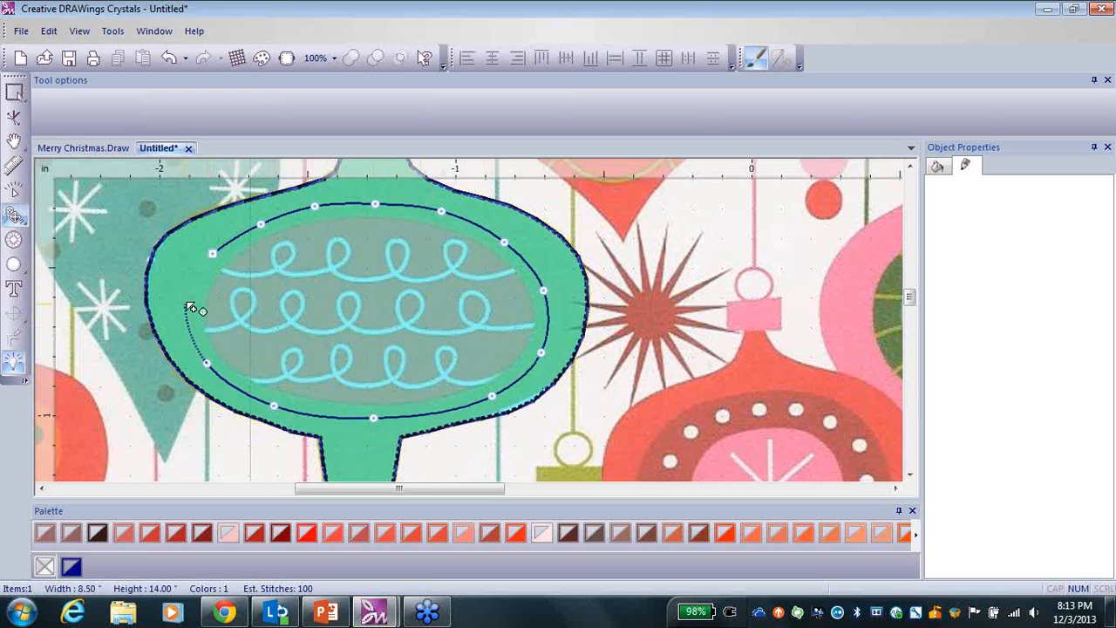
{"action": "left_click", "coordinate": [187, 297]}
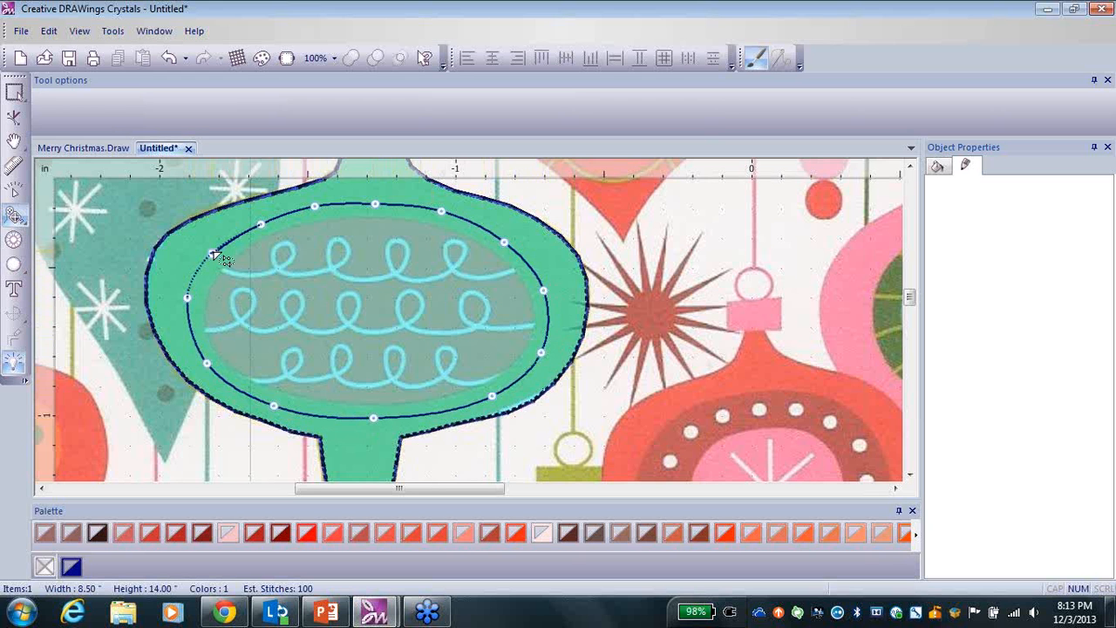
{"action": "left_click", "coordinate": [214, 254]}
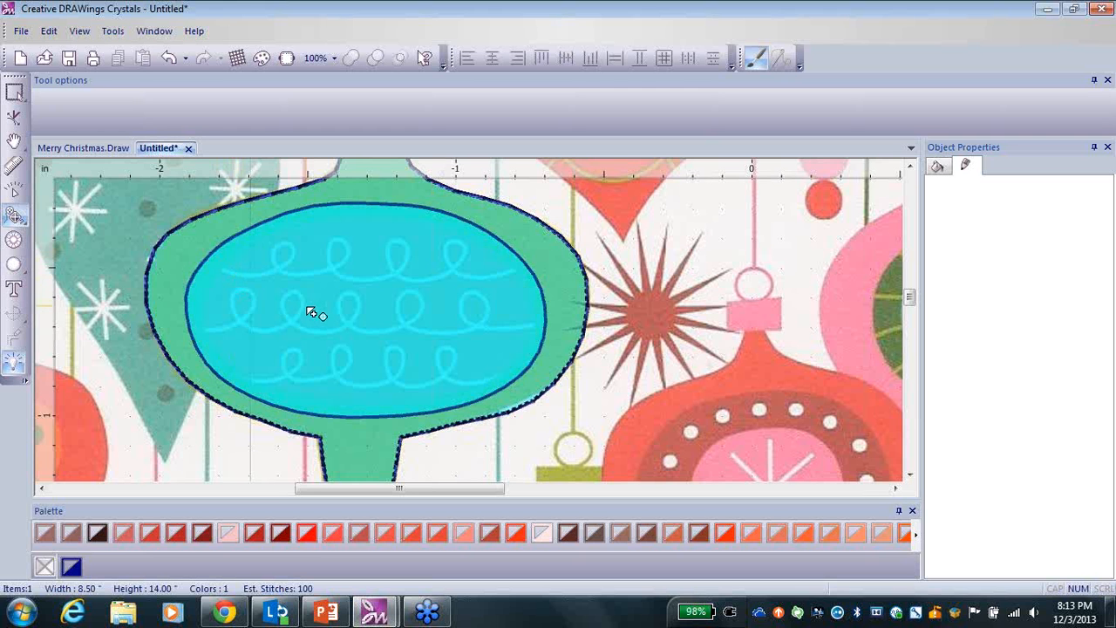
{"action": "right_click", "coordinate": [113, 249]}
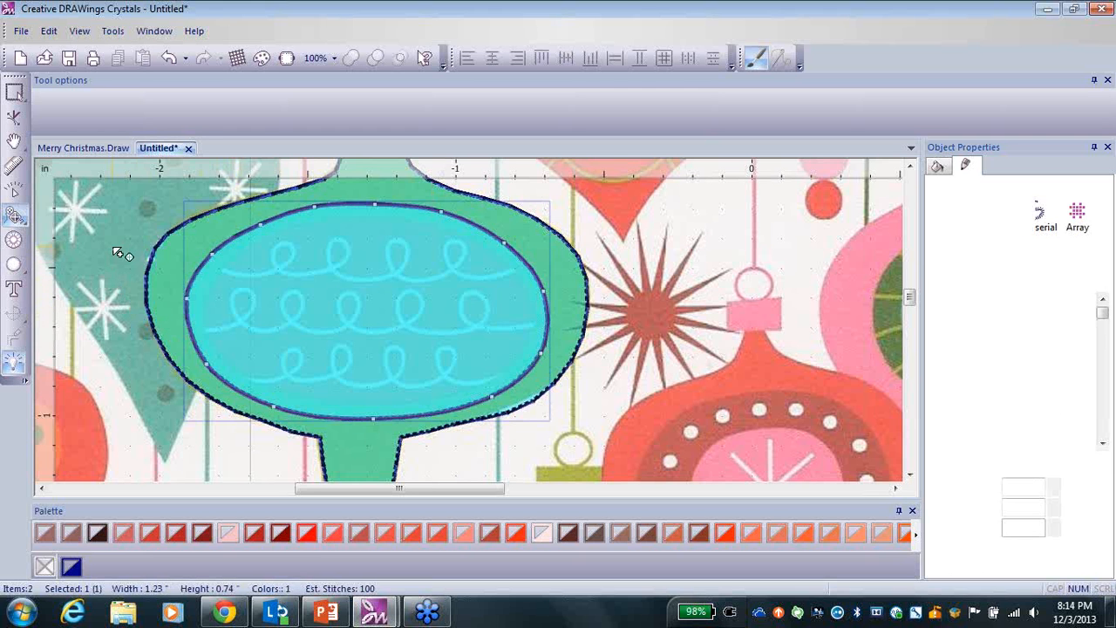
- Change the inner oval's outline color to red and deselect it
{"action": "left_click", "coordinate": [14, 94]}
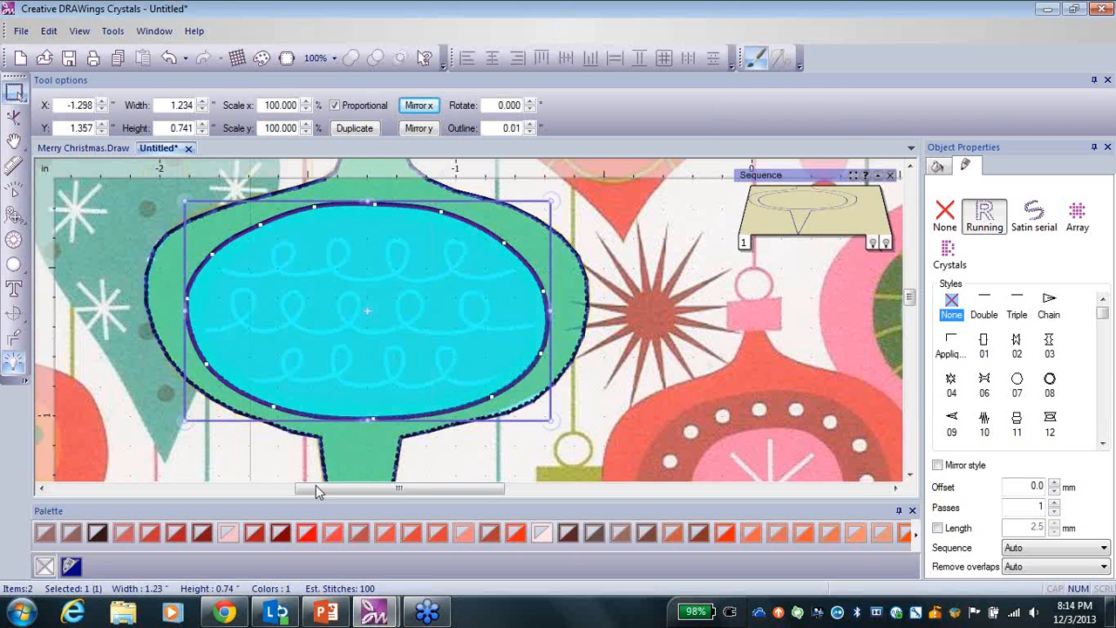
{"action": "left_click", "coordinate": [256, 534]}
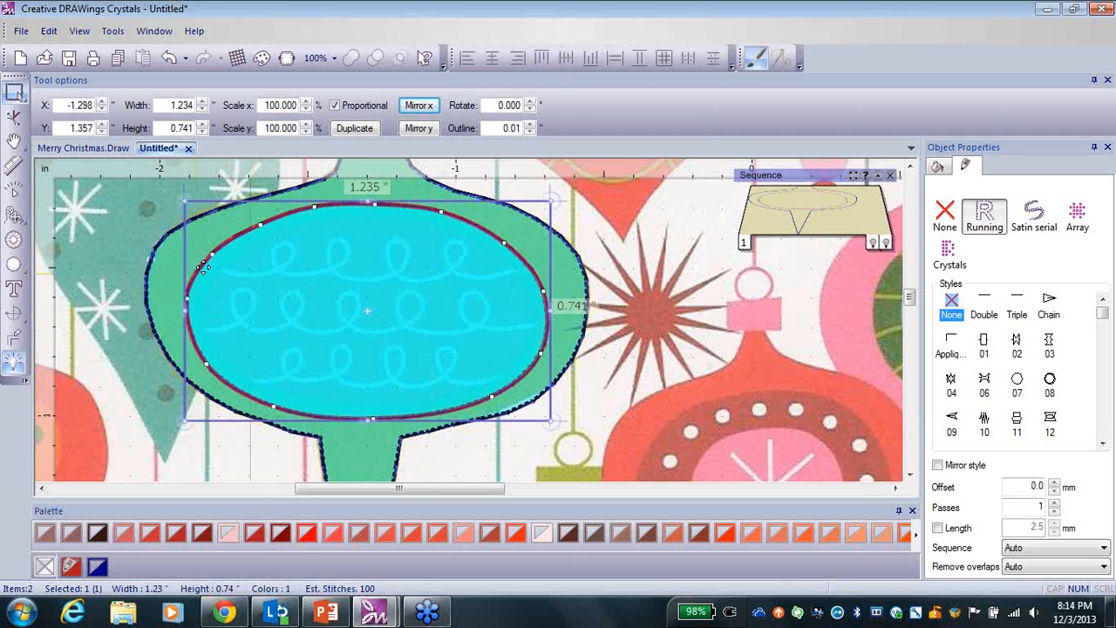
{"action": "left_click", "coordinate": [112, 399]}
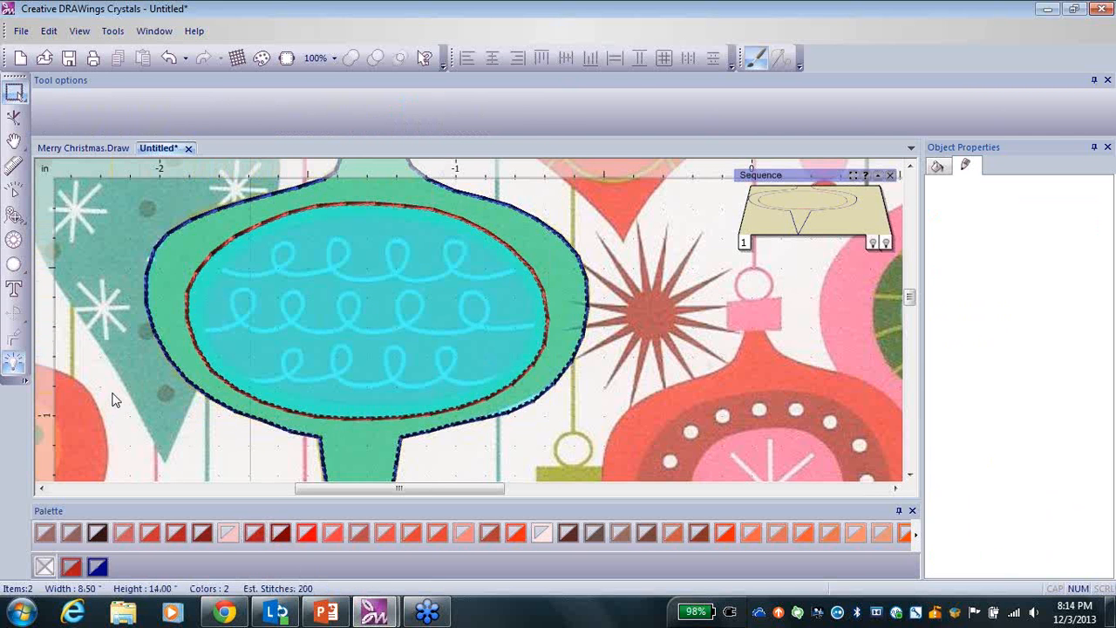
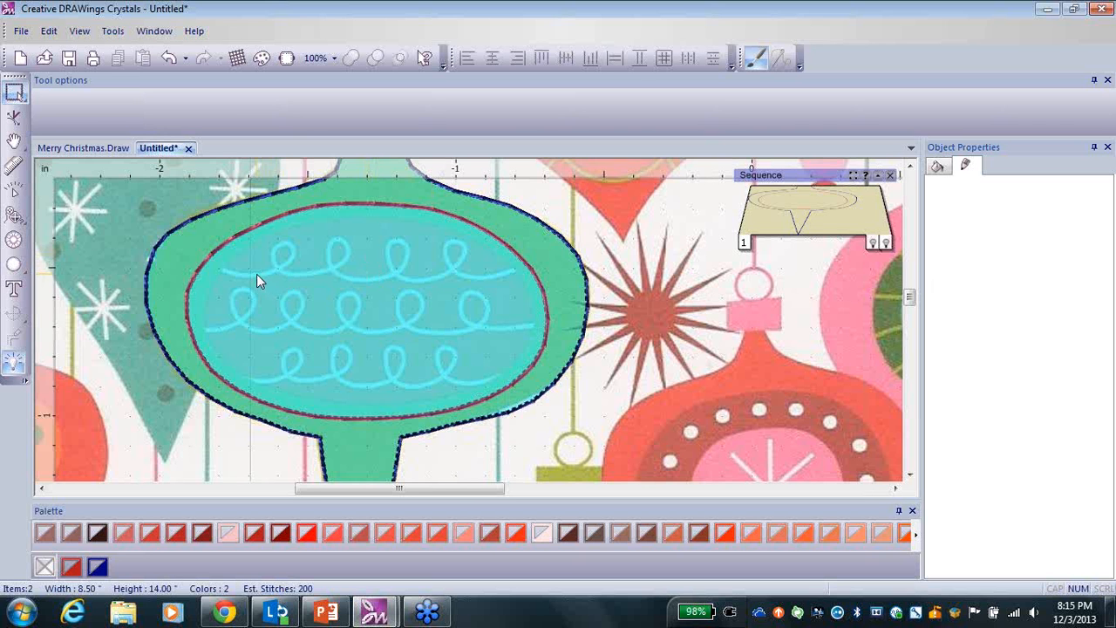
- Trace the top looped line inside the ornament's oval as an open outline with four loops, about 1 inch wide
{"action": "left_click", "coordinate": [13, 216]}
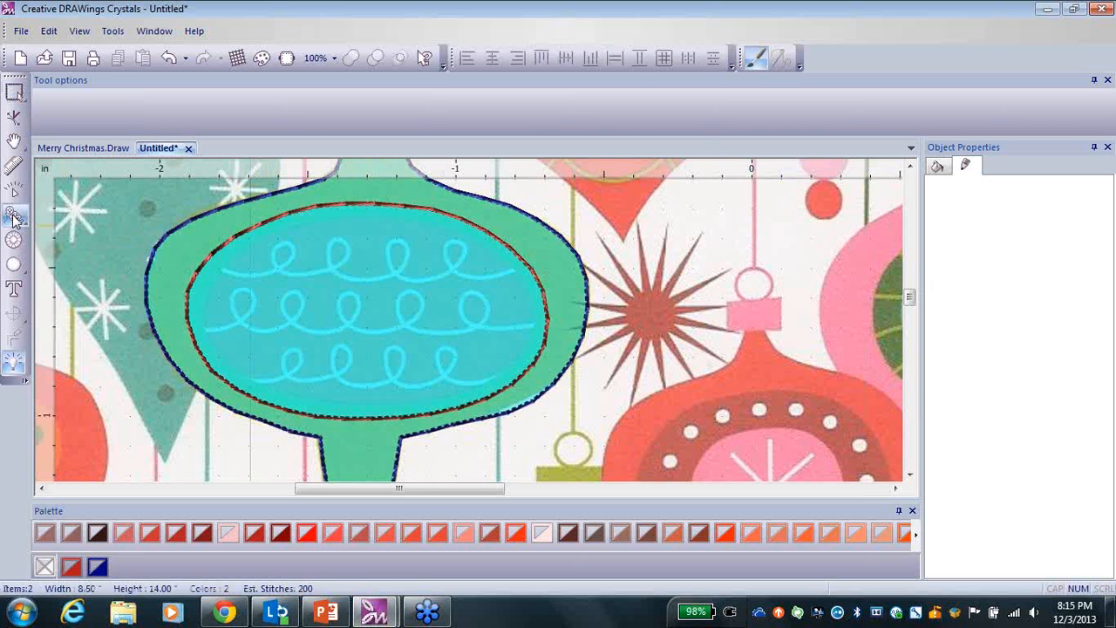
{"action": "left_click", "coordinate": [223, 267]}
{"action": "left_click", "coordinate": [253, 276]}
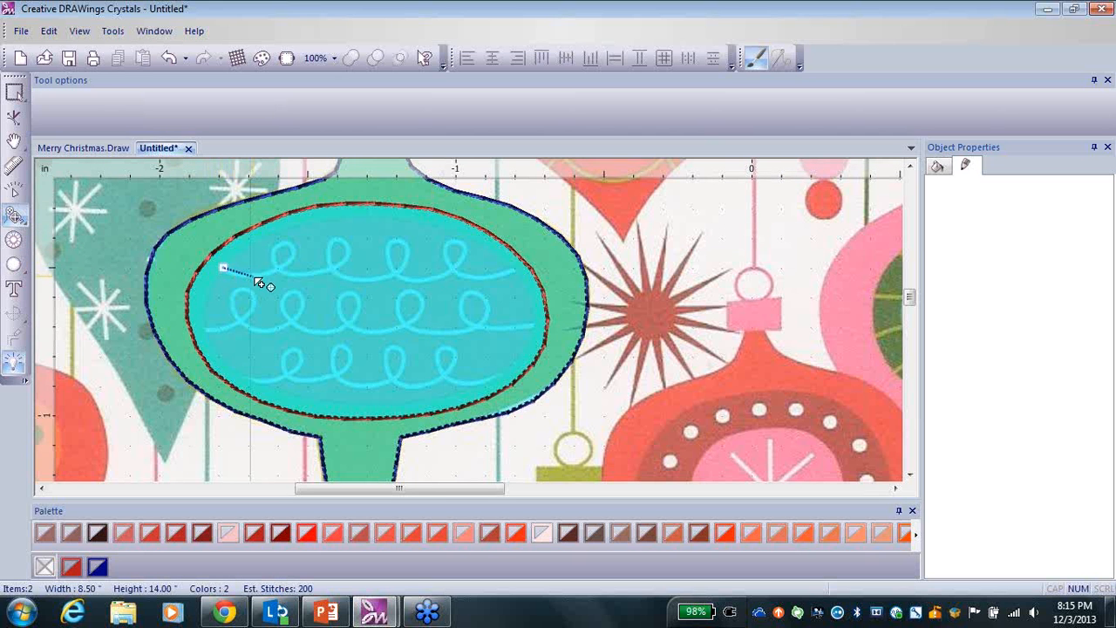
{"action": "left_click", "coordinate": [288, 264]}
{"action": "left_click", "coordinate": [294, 245]}
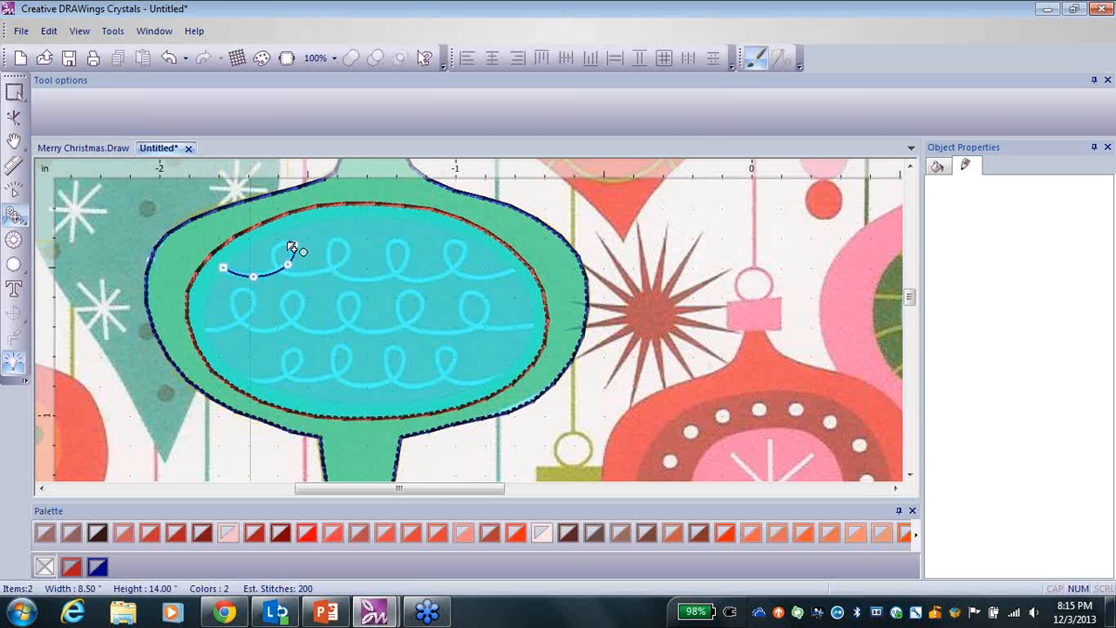
{"action": "left_click", "coordinate": [271, 252]}
{"action": "left_click", "coordinate": [288, 274]}
{"action": "left_click", "coordinate": [321, 270]}
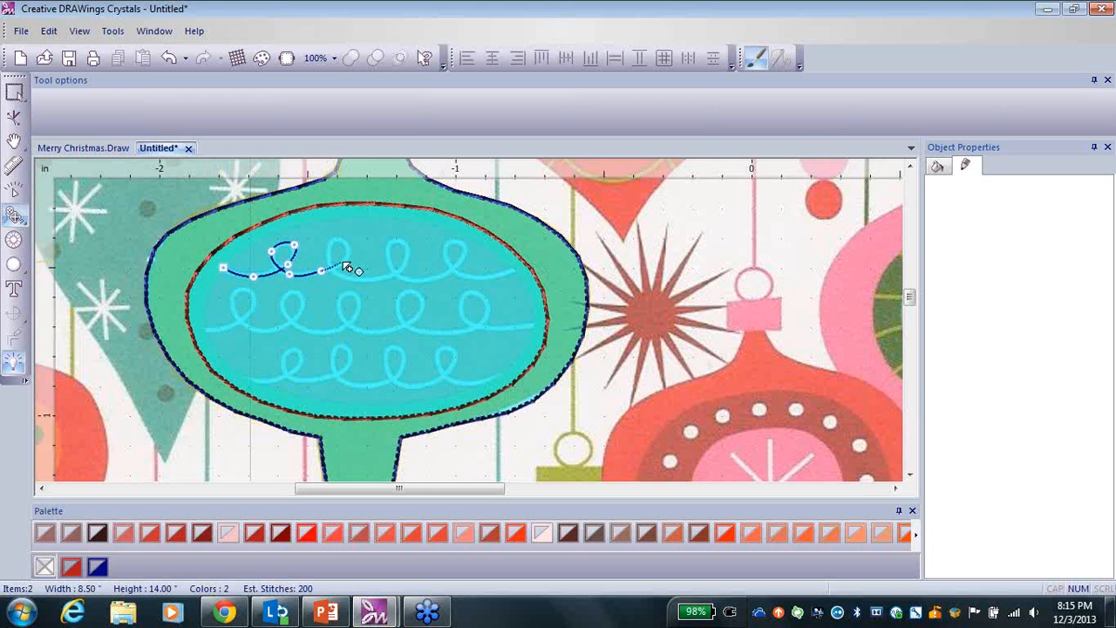
{"action": "left_click", "coordinate": [344, 259]}
{"action": "left_click", "coordinate": [341, 236]}
{"action": "left_click", "coordinate": [328, 251]}
{"action": "left_click", "coordinate": [342, 276]}
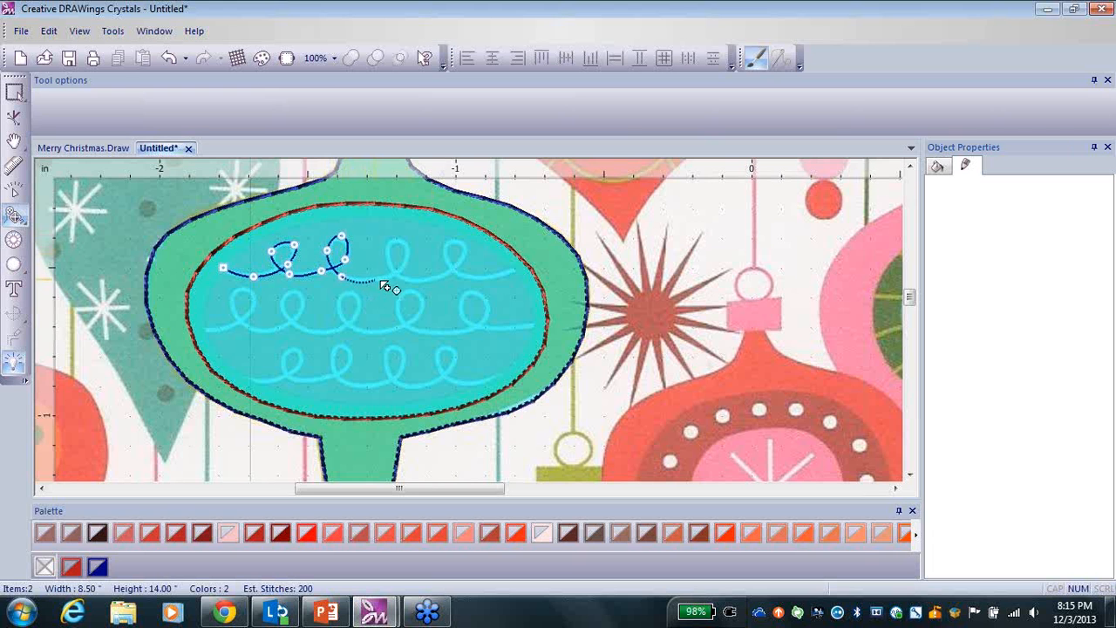
{"action": "left_click", "coordinate": [379, 281]}
{"action": "left_click", "coordinate": [404, 267]}
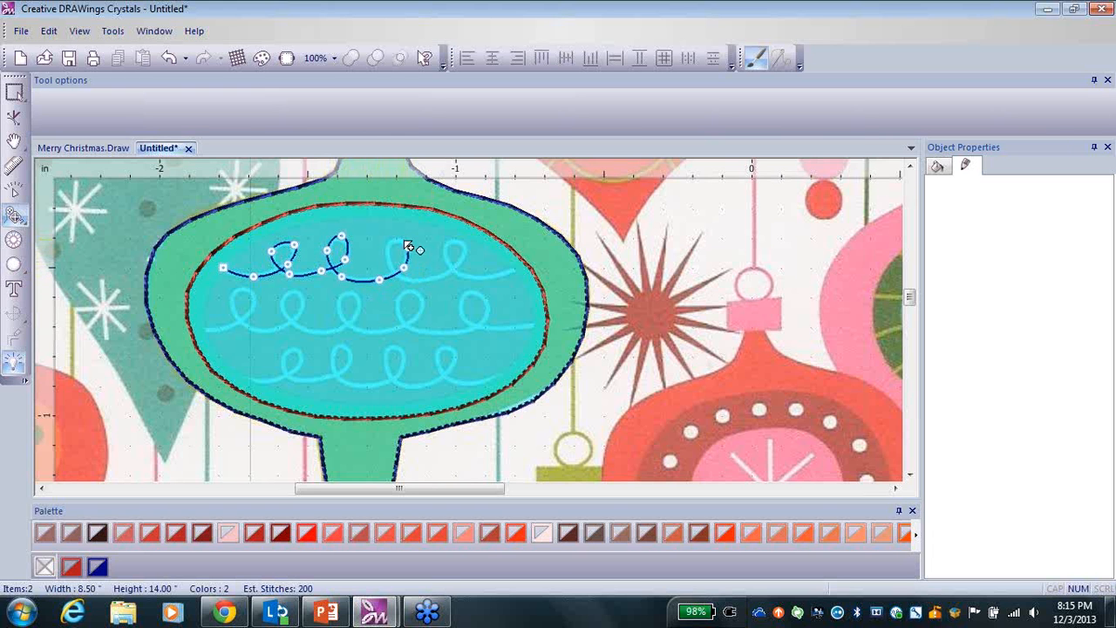
{"action": "left_click", "coordinate": [407, 247]}
{"action": "left_click", "coordinate": [387, 246]}
{"action": "left_click", "coordinate": [388, 265]}
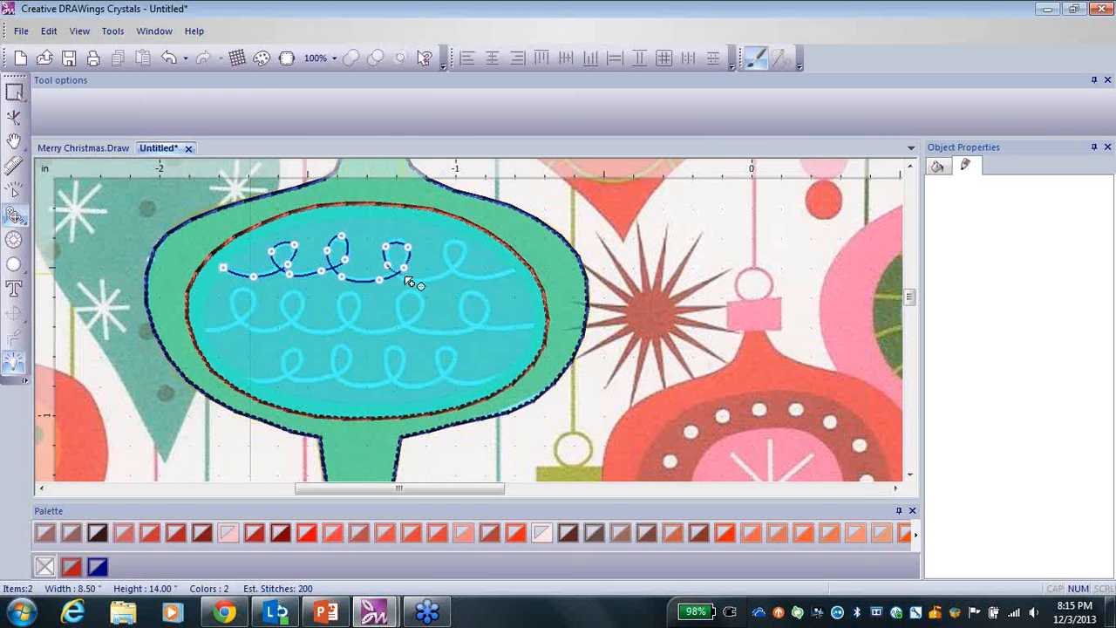
{"action": "left_click", "coordinate": [414, 279]}
{"action": "left_click", "coordinate": [446, 273]}
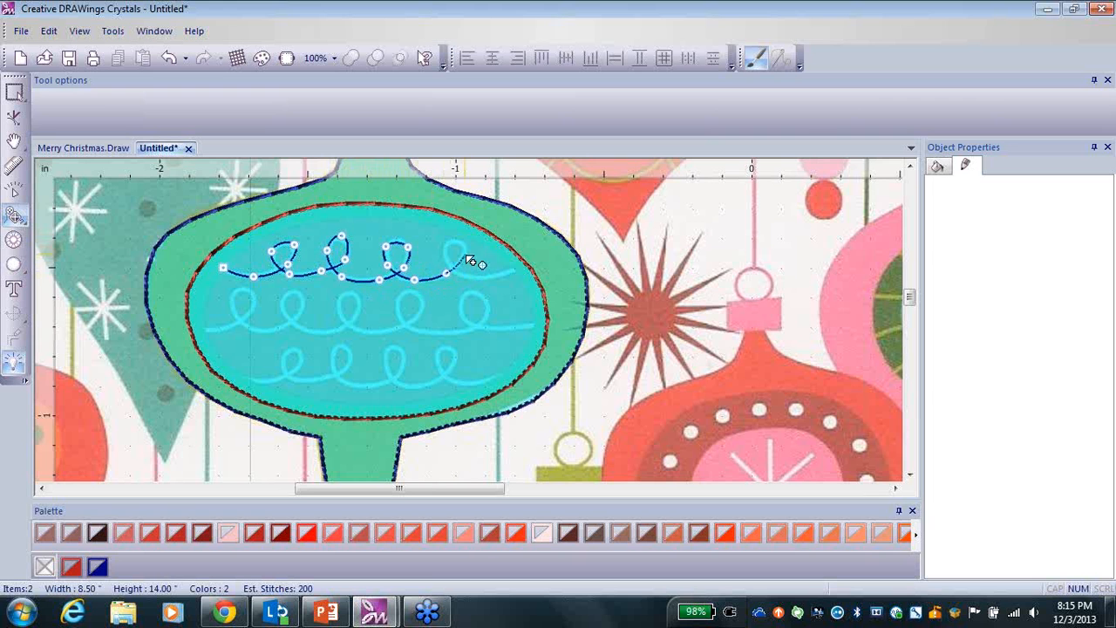
{"action": "left_click", "coordinate": [450, 240]}
{"action": "left_click", "coordinate": [445, 259]}
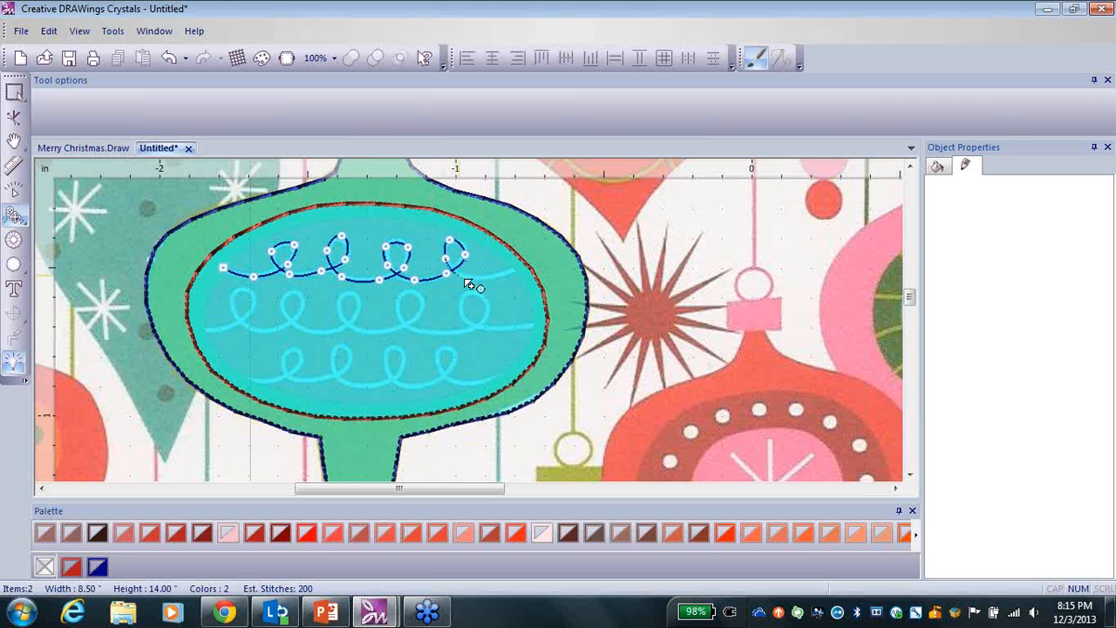
{"action": "left_click", "coordinate": [467, 279]}
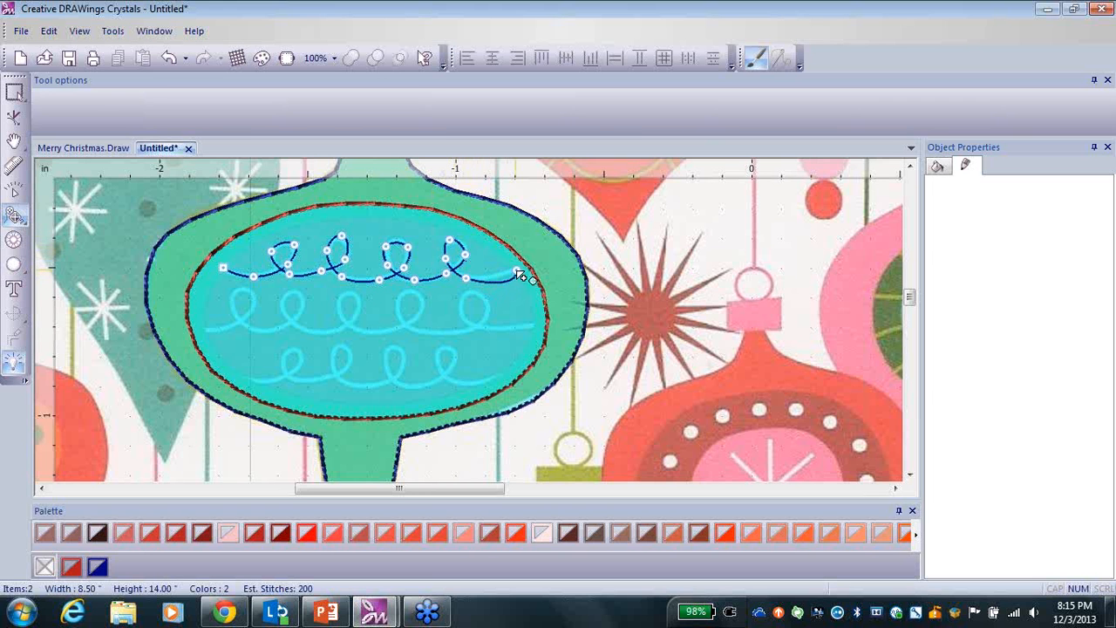
{"action": "double_click", "coordinate": [518, 272]}
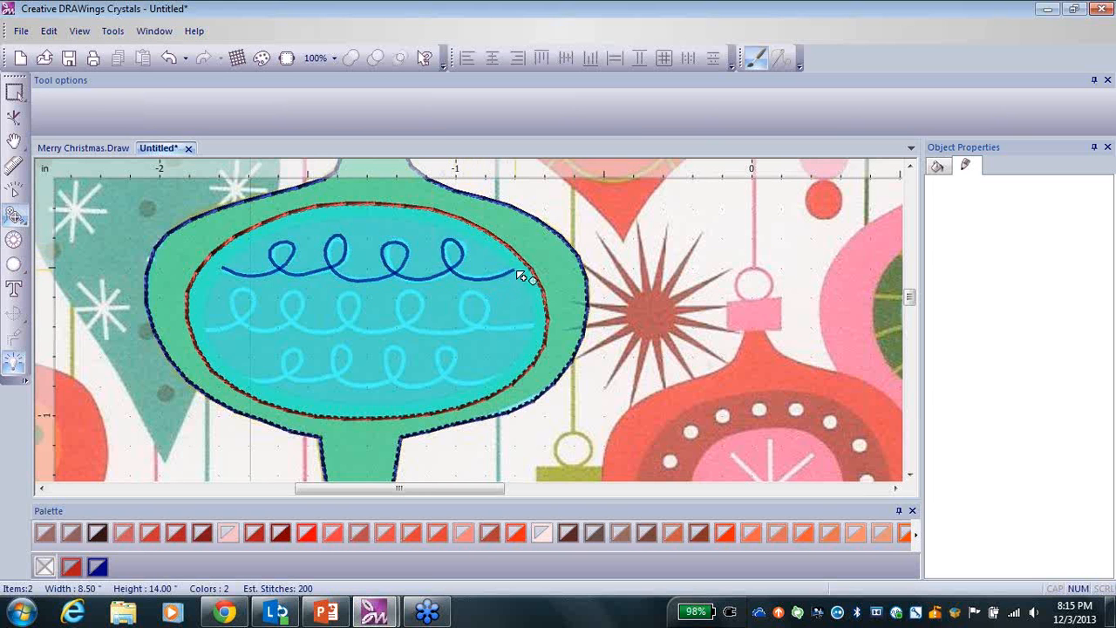
- Trace the middle looped line from right to left as an open outline with five loops, about 1.1 inches wide
{"action": "left_click", "coordinate": [532, 323]}
{"action": "left_click", "coordinate": [494, 329]}
{"action": "left_click", "coordinate": [463, 315]}
{"action": "left_click", "coordinate": [466, 290]}
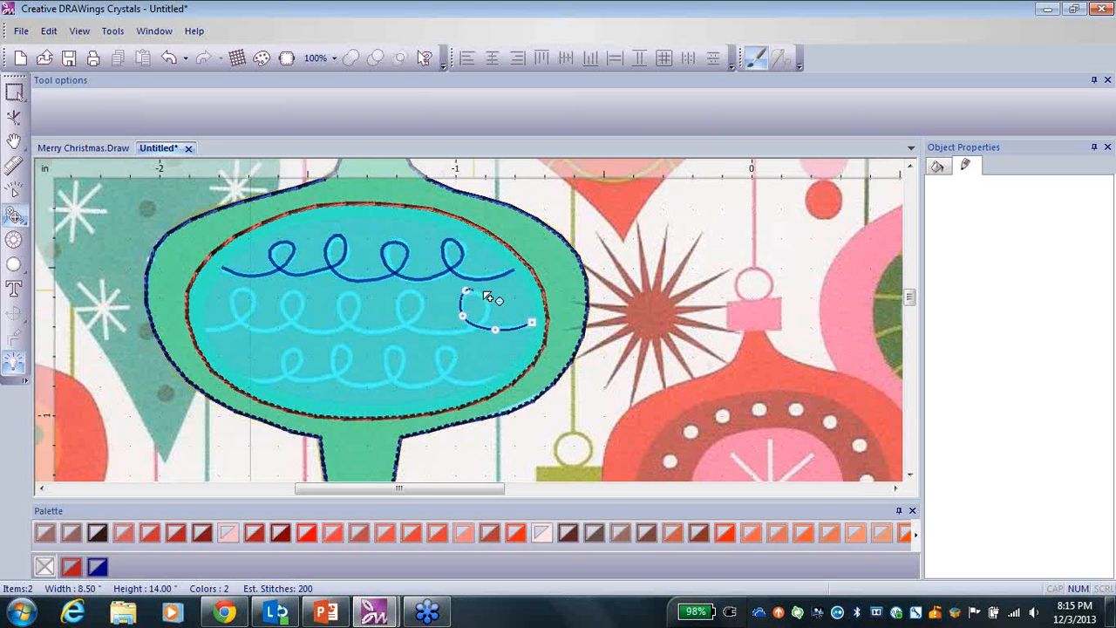
{"action": "left_click", "coordinate": [488, 301]}
{"action": "left_click", "coordinate": [470, 329]}
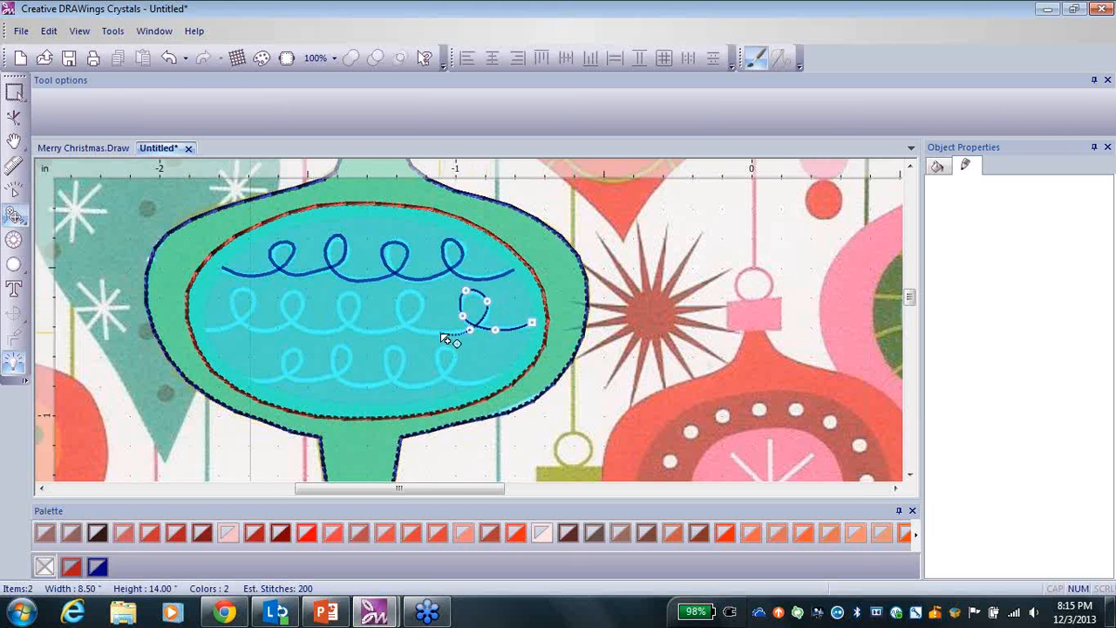
{"action": "left_click", "coordinate": [439, 332]}
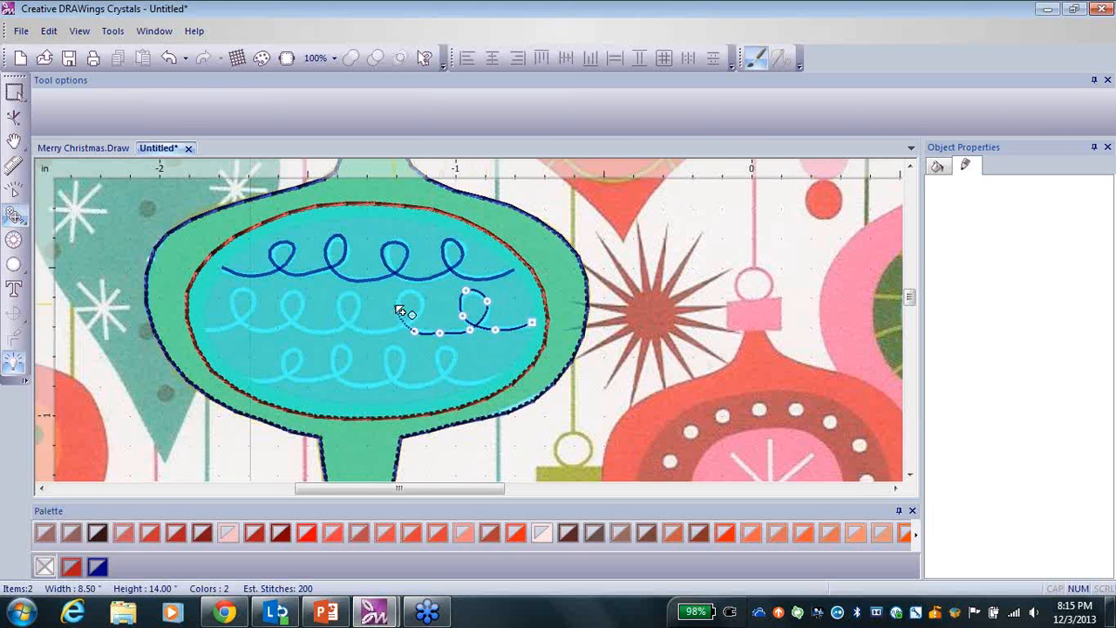
{"action": "left_click", "coordinate": [395, 305]}
{"action": "left_click", "coordinate": [414, 290]}
{"action": "left_click", "coordinate": [422, 310]}
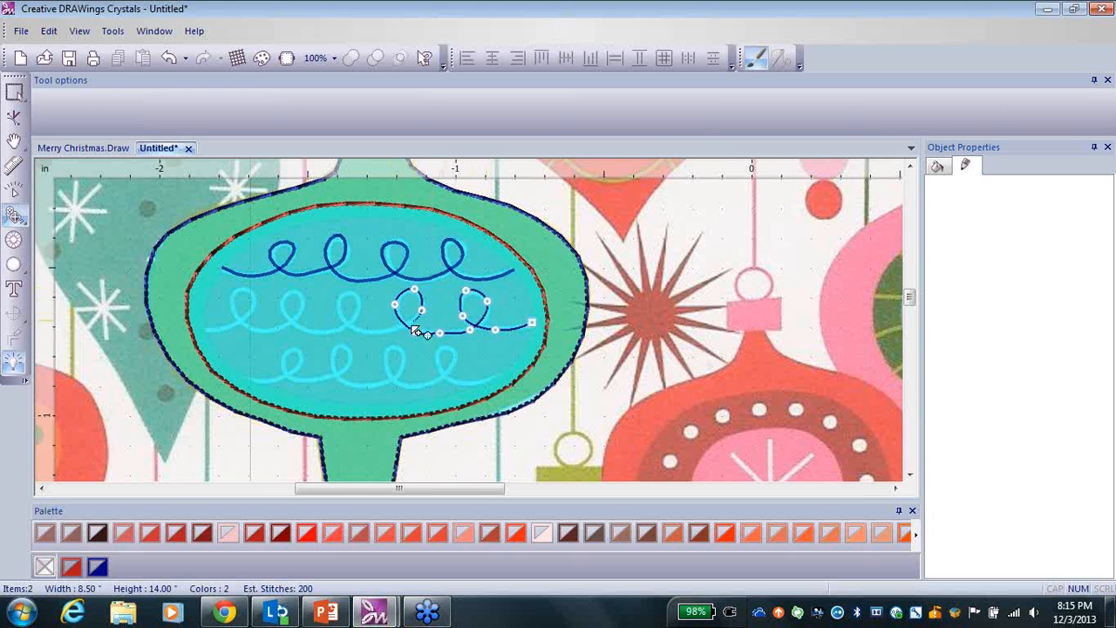
{"action": "left_click", "coordinate": [391, 332]}
{"action": "left_click", "coordinate": [364, 331]}
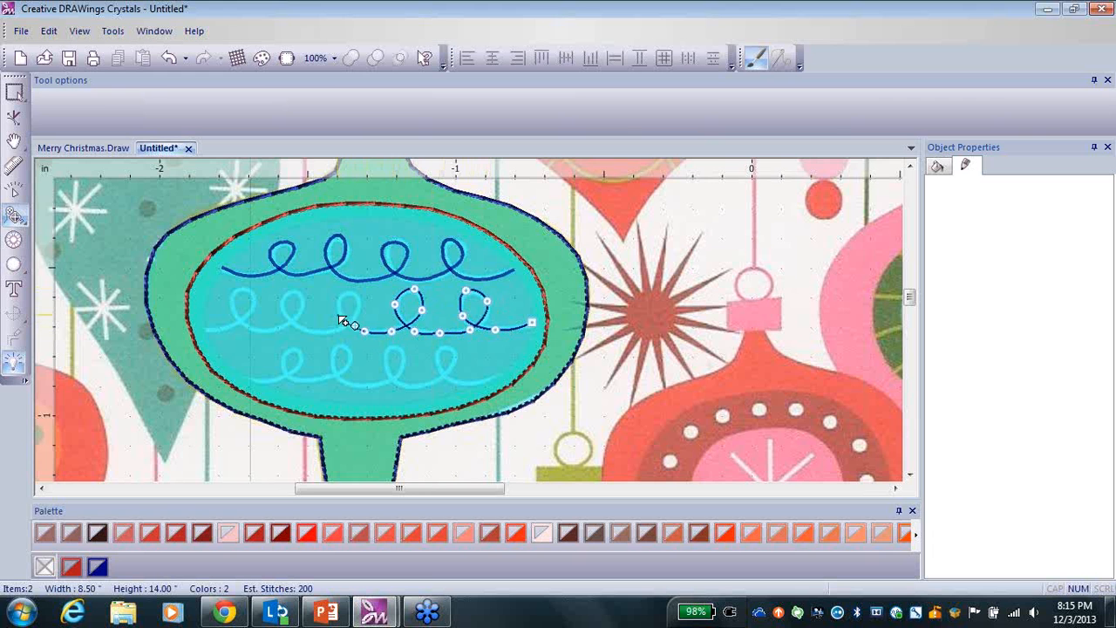
{"action": "left_click", "coordinate": [337, 314]}
{"action": "left_click", "coordinate": [350, 293]}
{"action": "left_click", "coordinate": [360, 307]}
{"action": "left_click", "coordinate": [337, 329]}
{"action": "left_click", "coordinate": [306, 329]}
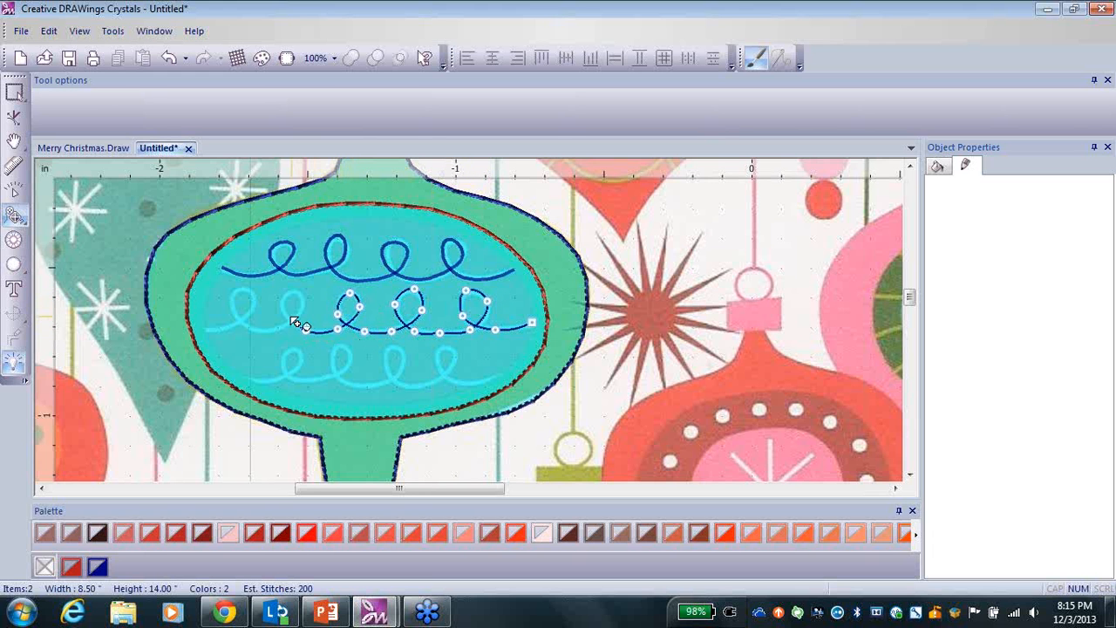
{"action": "left_click", "coordinate": [284, 311]}
{"action": "left_click", "coordinate": [286, 291]}
{"action": "left_click", "coordinate": [276, 329]}
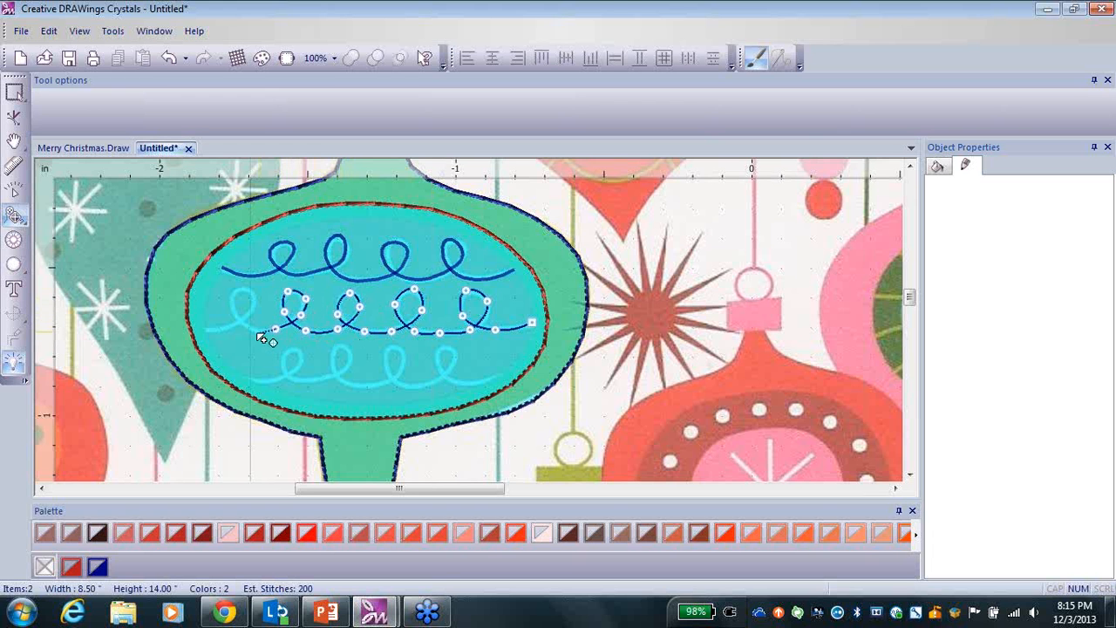
{"action": "left_click", "coordinate": [230, 308]}
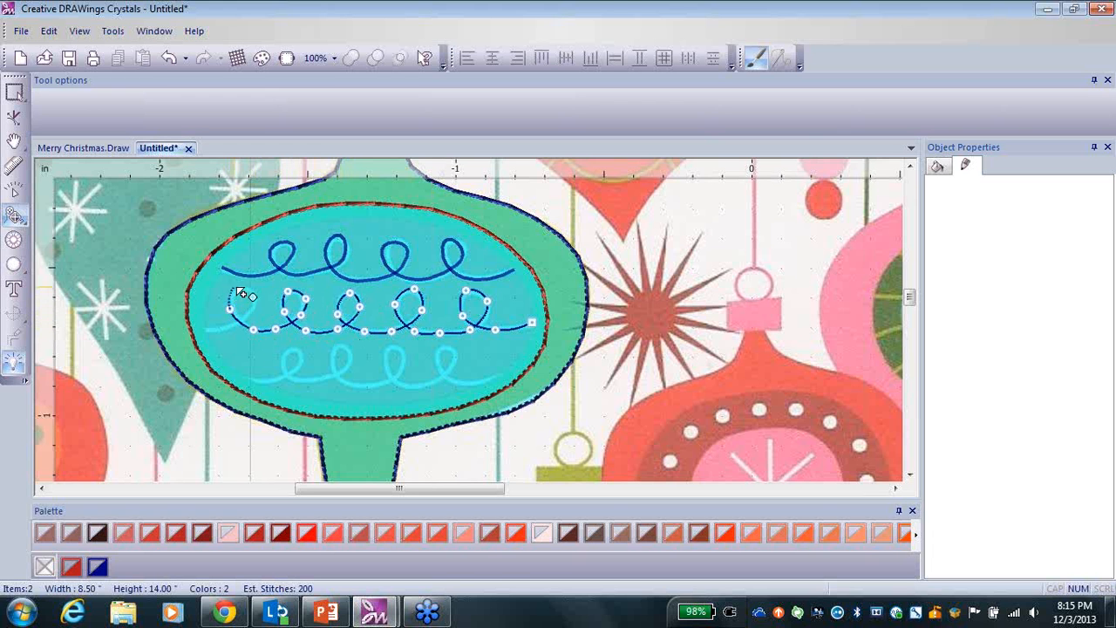
{"action": "left_click", "coordinate": [242, 286]}
{"action": "left_click", "coordinate": [256, 299]}
{"action": "left_click", "coordinate": [249, 312]}
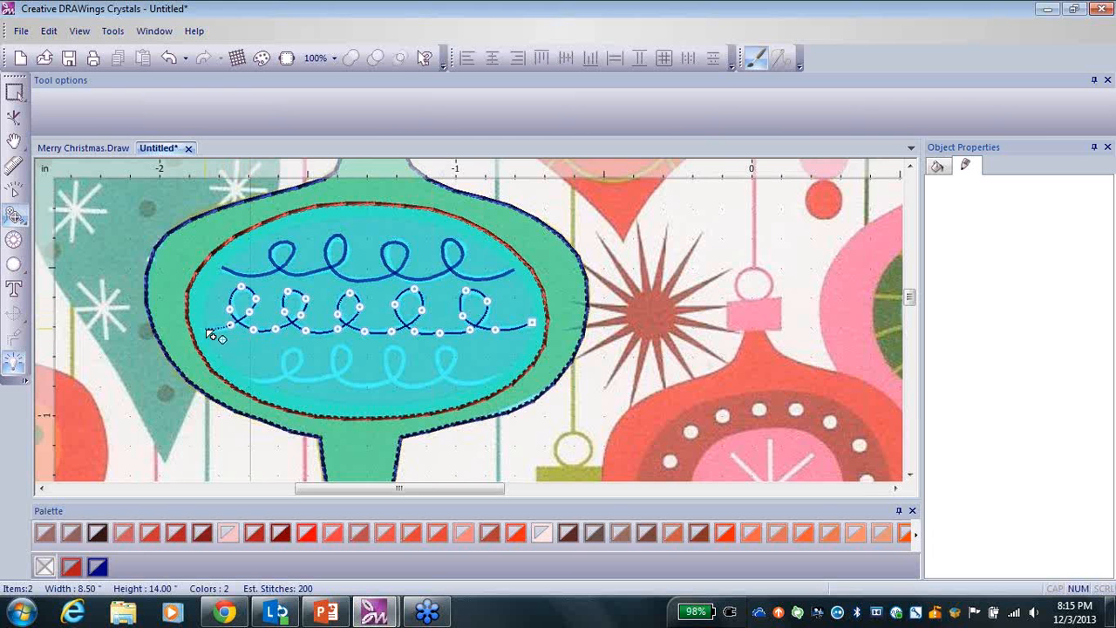
{"action": "left_click", "coordinate": [206, 330]}
{"action": "right_click", "coordinate": [206, 329]}
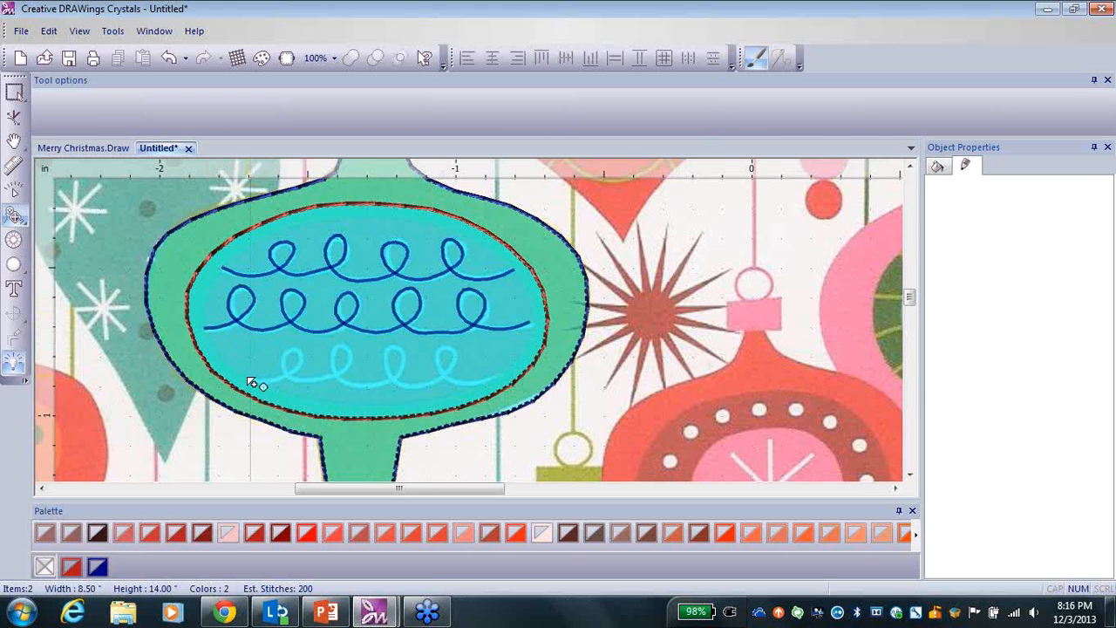
- Trace the bottom looped line from left to right as an open outline with four loops, about 0.85 inches wide
{"action": "left_click", "coordinate": [248, 376]}
{"action": "left_click", "coordinate": [275, 377]}
{"action": "left_click", "coordinate": [296, 366]}
{"action": "left_click", "coordinate": [296, 347]}
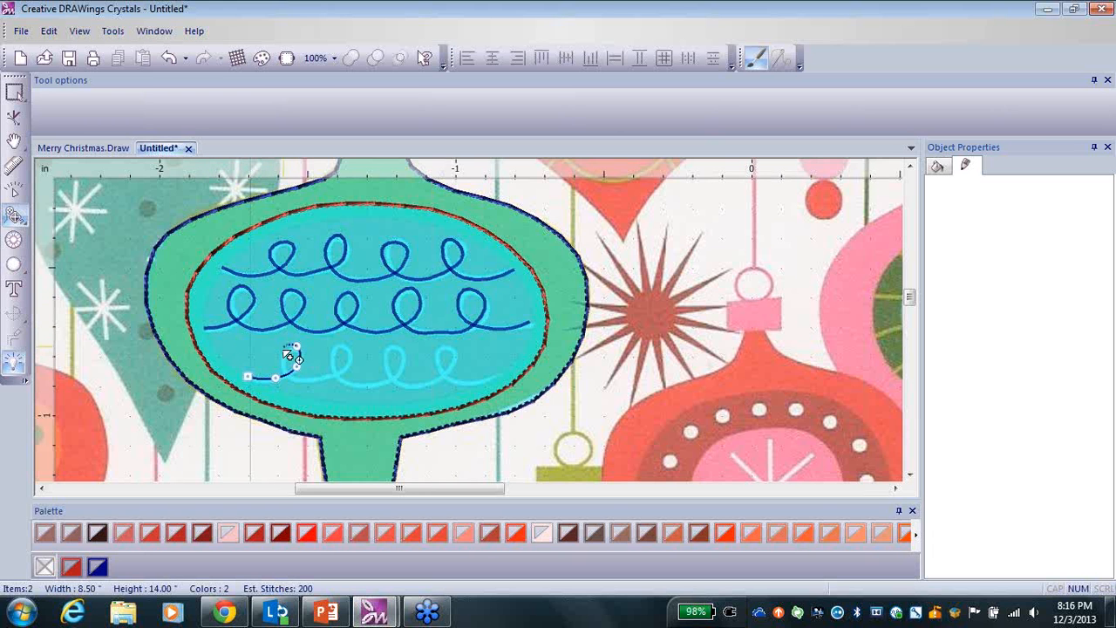
{"action": "left_click", "coordinate": [282, 360]}
{"action": "left_click", "coordinate": [302, 378]}
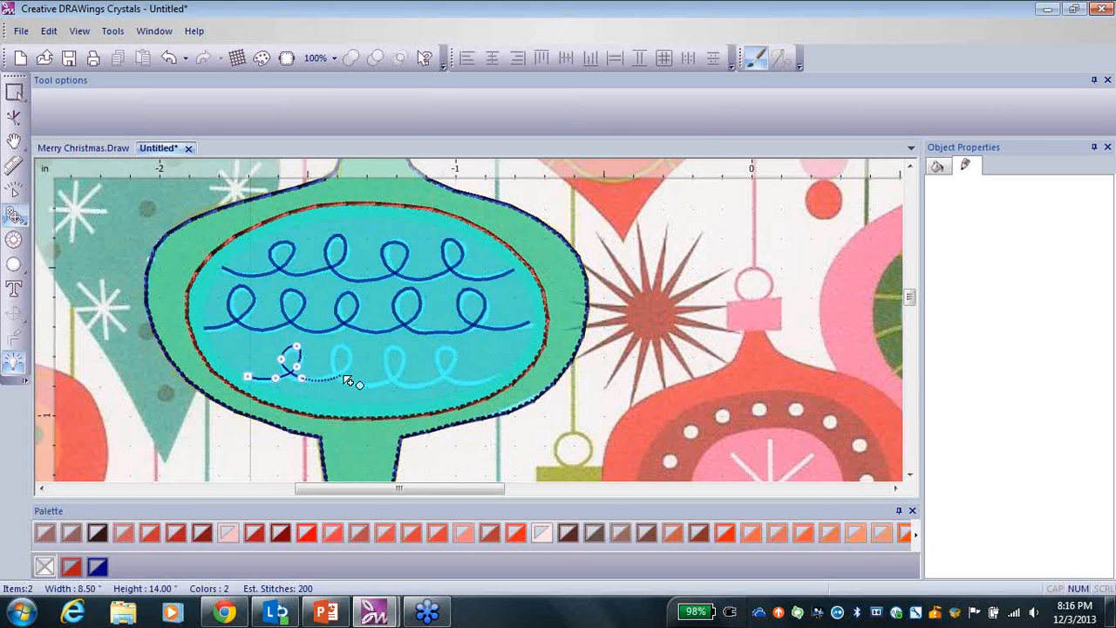
{"action": "left_click", "coordinate": [341, 375]}
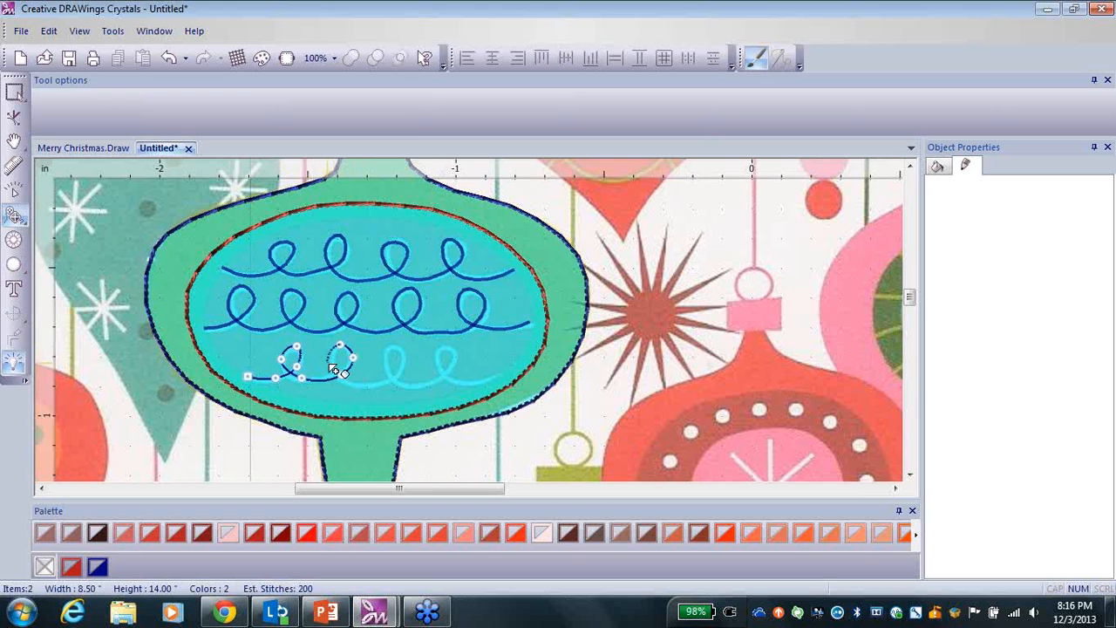
{"action": "left_click", "coordinate": [330, 364]}
{"action": "left_click", "coordinate": [351, 383]}
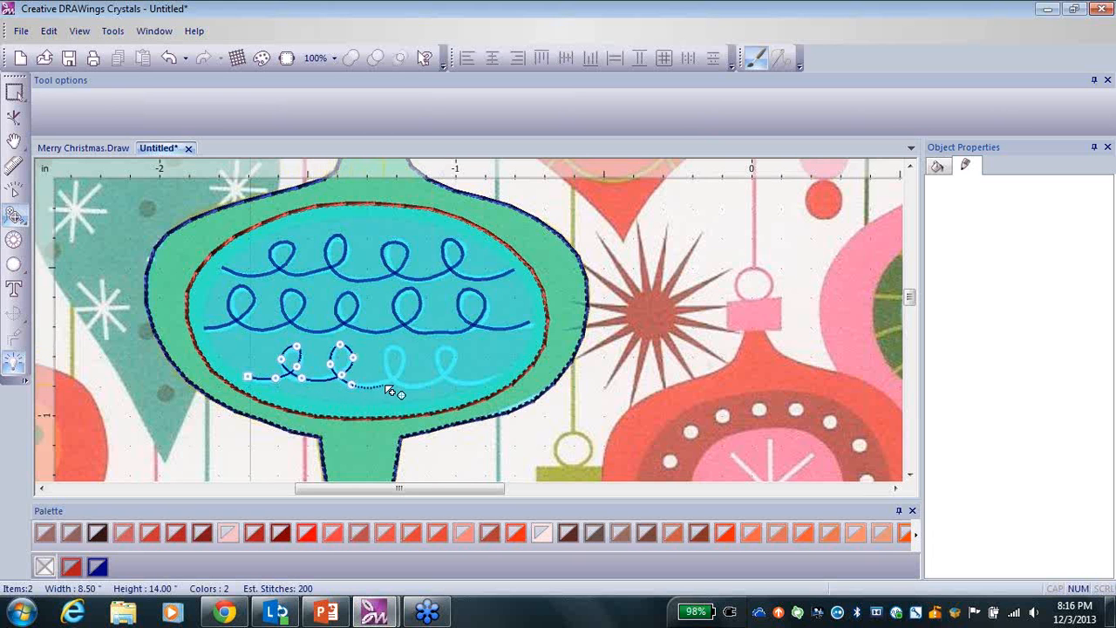
{"action": "left_click", "coordinate": [383, 383]}
{"action": "left_click", "coordinate": [405, 367]}
{"action": "left_click", "coordinate": [400, 347]}
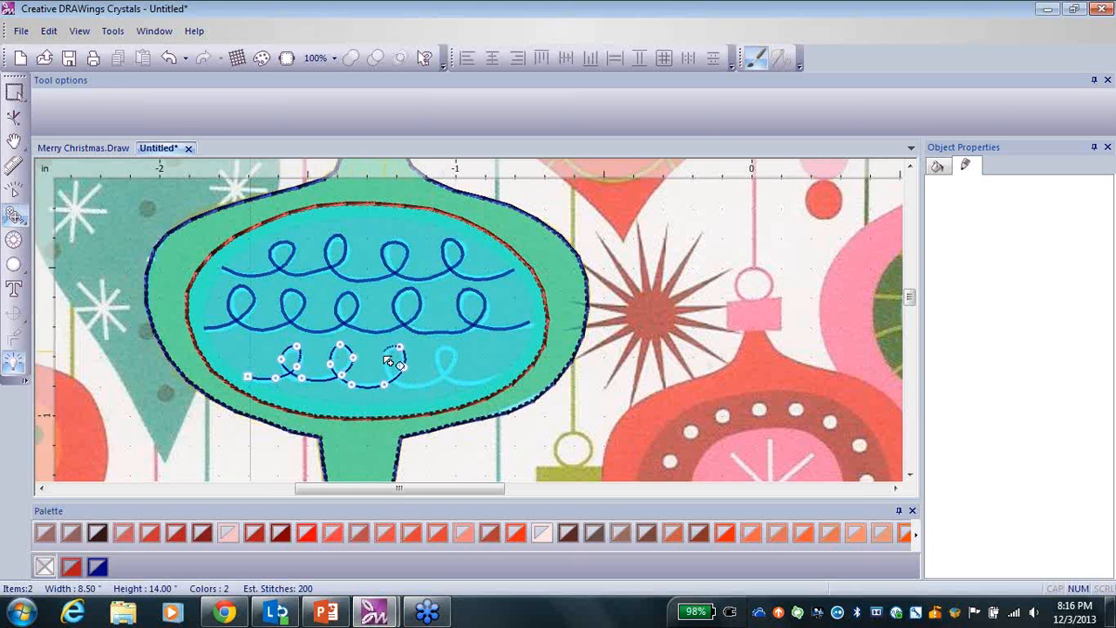
{"action": "left_click", "coordinate": [384, 363]}
{"action": "left_click", "coordinate": [408, 386]}
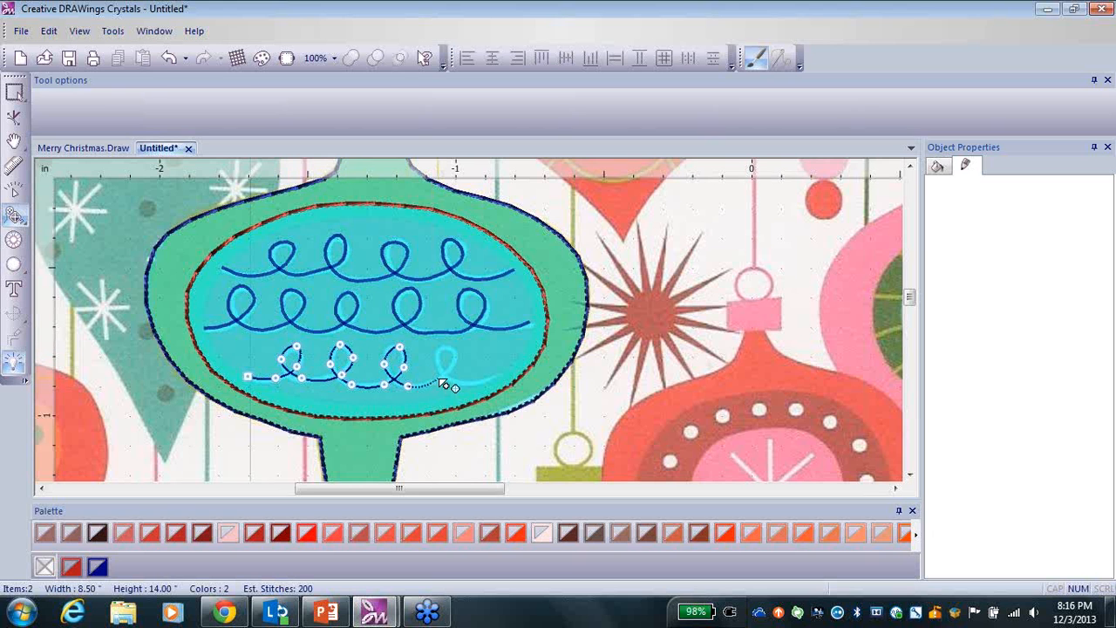
{"action": "left_click", "coordinate": [439, 378]}
{"action": "left_click", "coordinate": [440, 345]}
{"action": "left_click", "coordinate": [449, 359]}
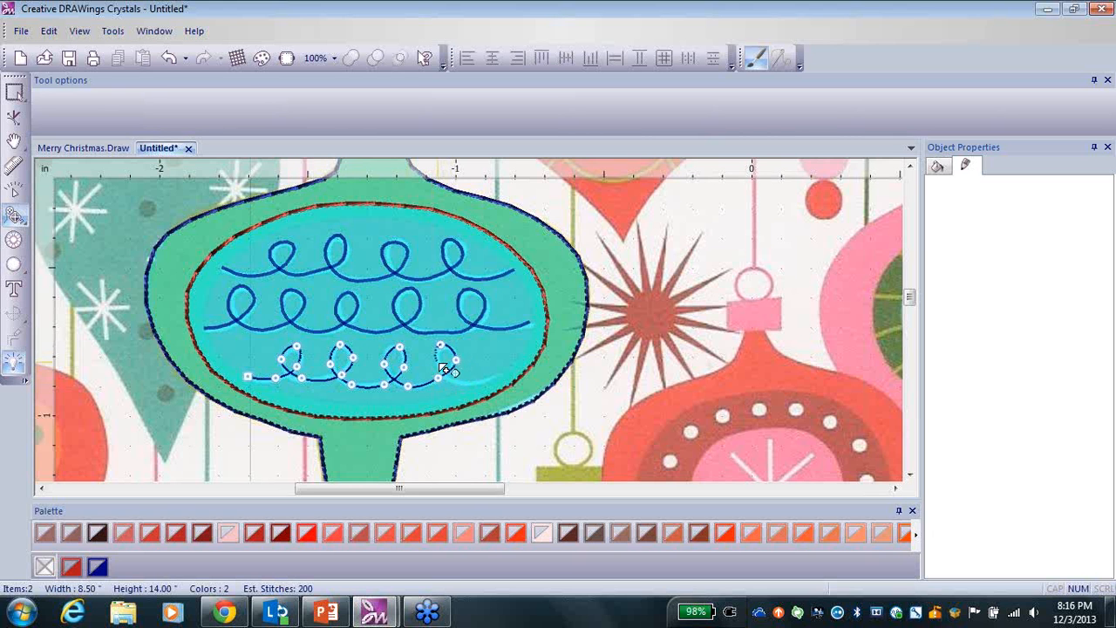
{"action": "left_click", "coordinate": [457, 382]}
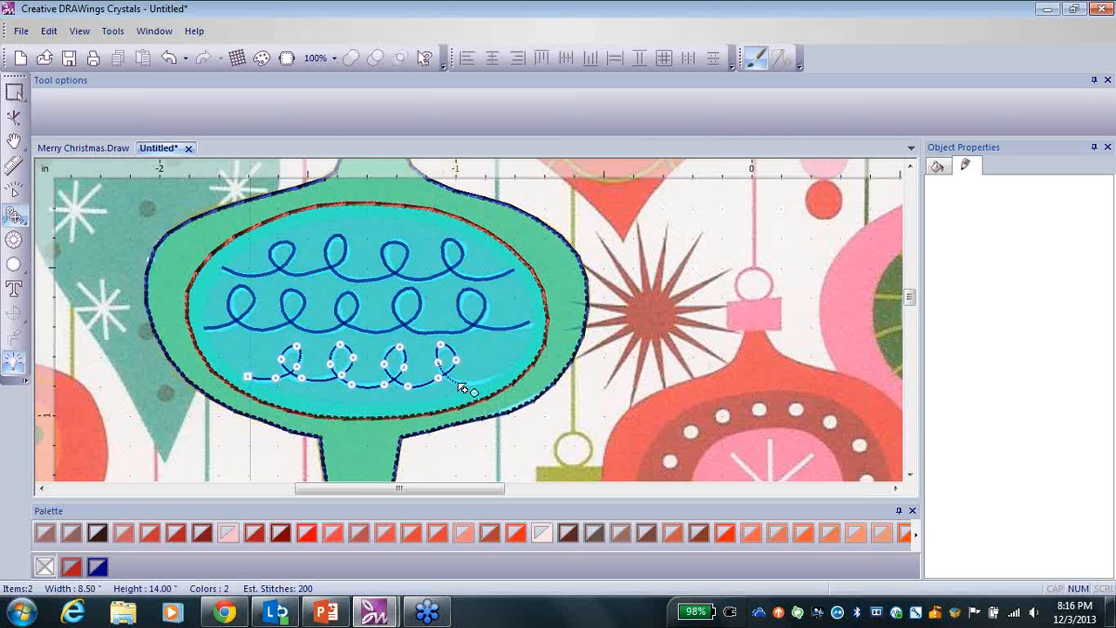
{"action": "left_click", "coordinate": [503, 381]}
{"action": "key", "text": "Return"}
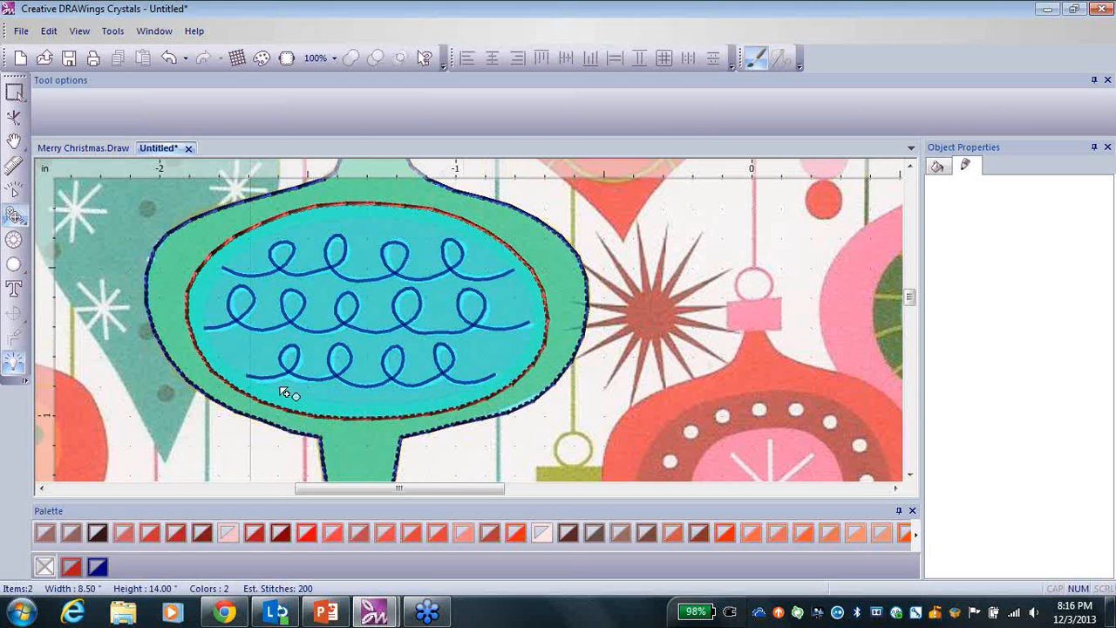
- Trace the inner oval around the three looped lines as a closed outline, about 1.12 by 0.65 inches
{"action": "left_click", "coordinate": [210, 343]}
{"action": "left_click_drag", "start_coordinate": [206, 301], "coordinate": [222, 287]}
{"action": "left_click", "coordinate": [220, 275]}
{"action": "left_click", "coordinate": [246, 252]}
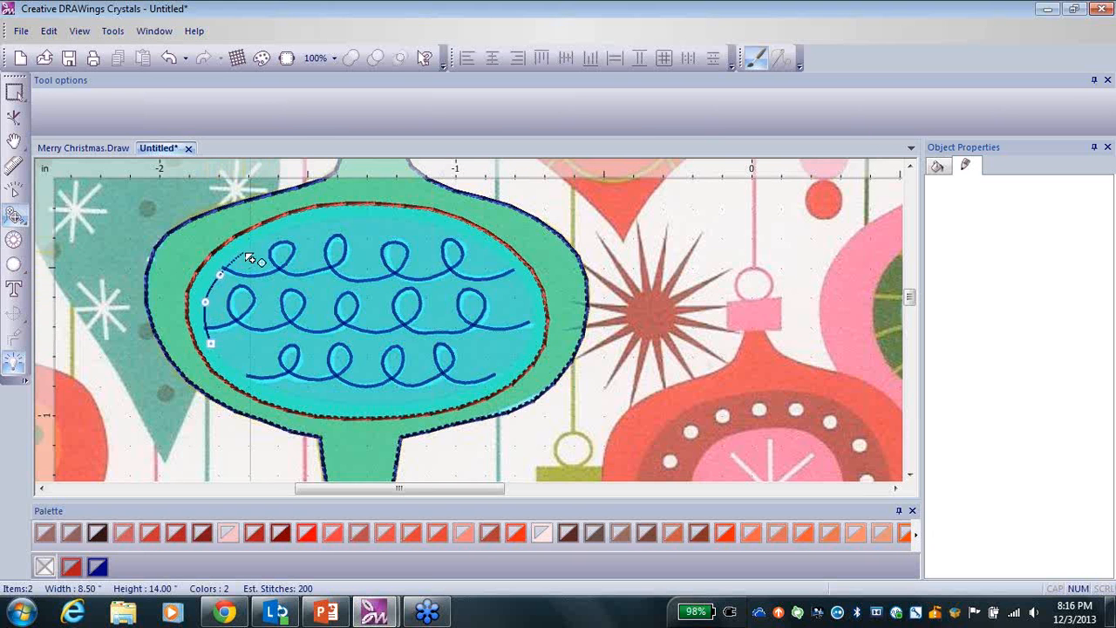
{"action": "left_click", "coordinate": [286, 229]}
{"action": "left_click", "coordinate": [356, 215]}
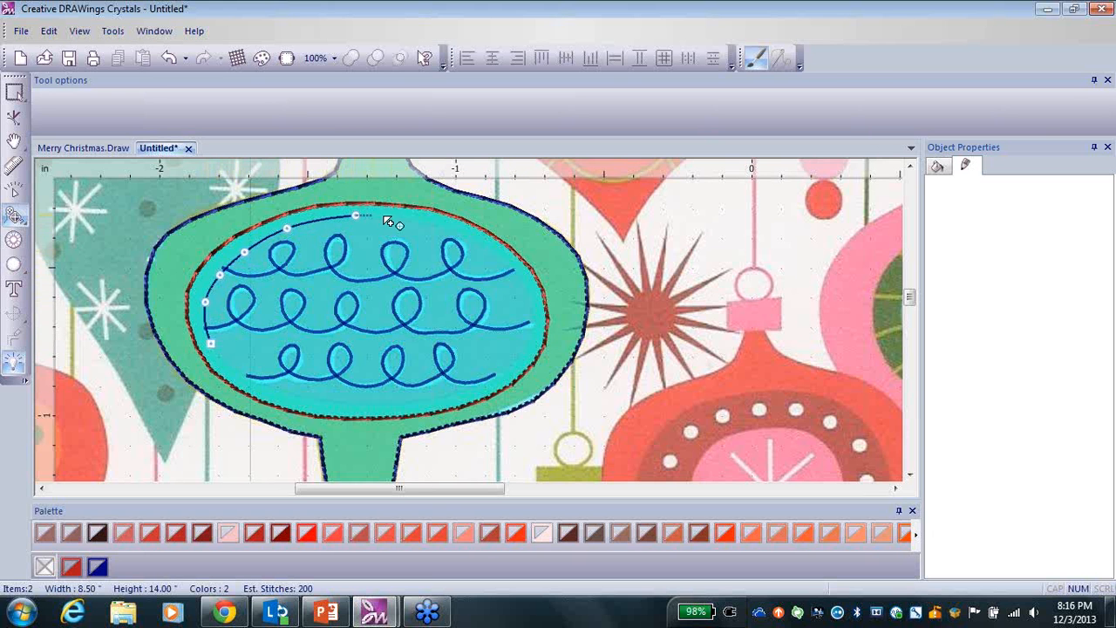
{"action": "left_click", "coordinate": [426, 221]}
{"action": "left_click", "coordinate": [477, 242]}
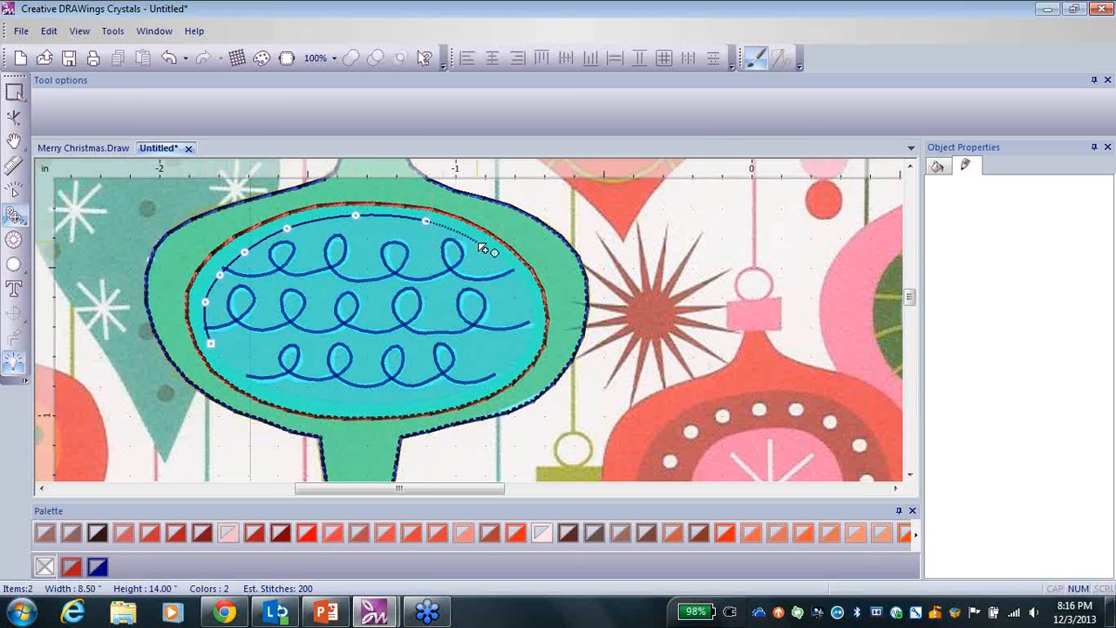
{"action": "left_click", "coordinate": [506, 259]}
{"action": "left_click", "coordinate": [525, 291]}
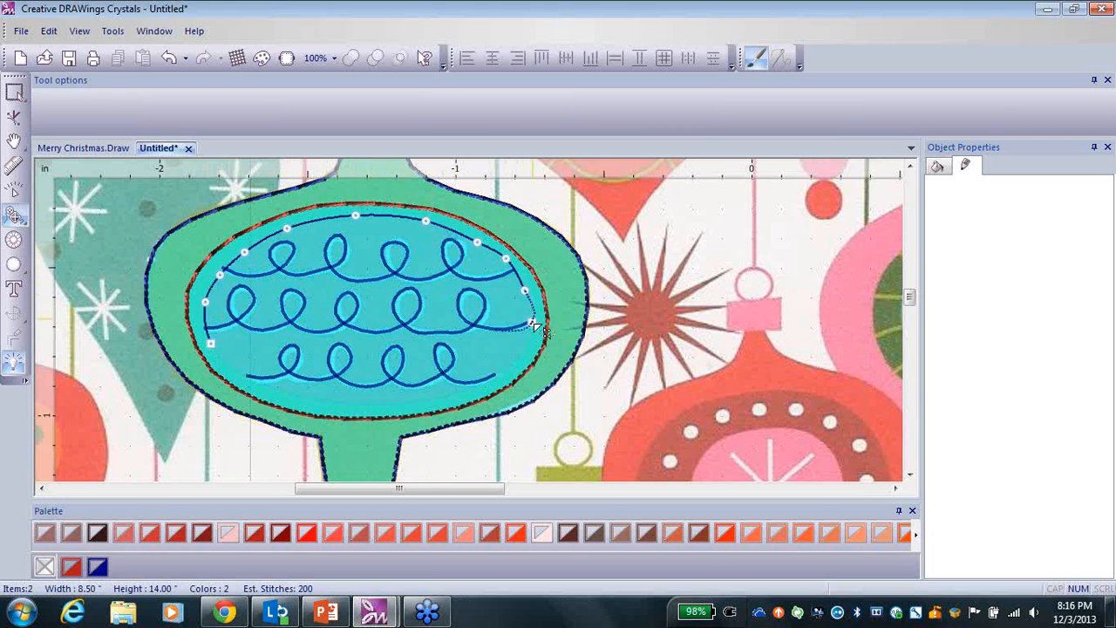
{"action": "left_click", "coordinate": [529, 335]}
{"action": "left_click", "coordinate": [511, 361]}
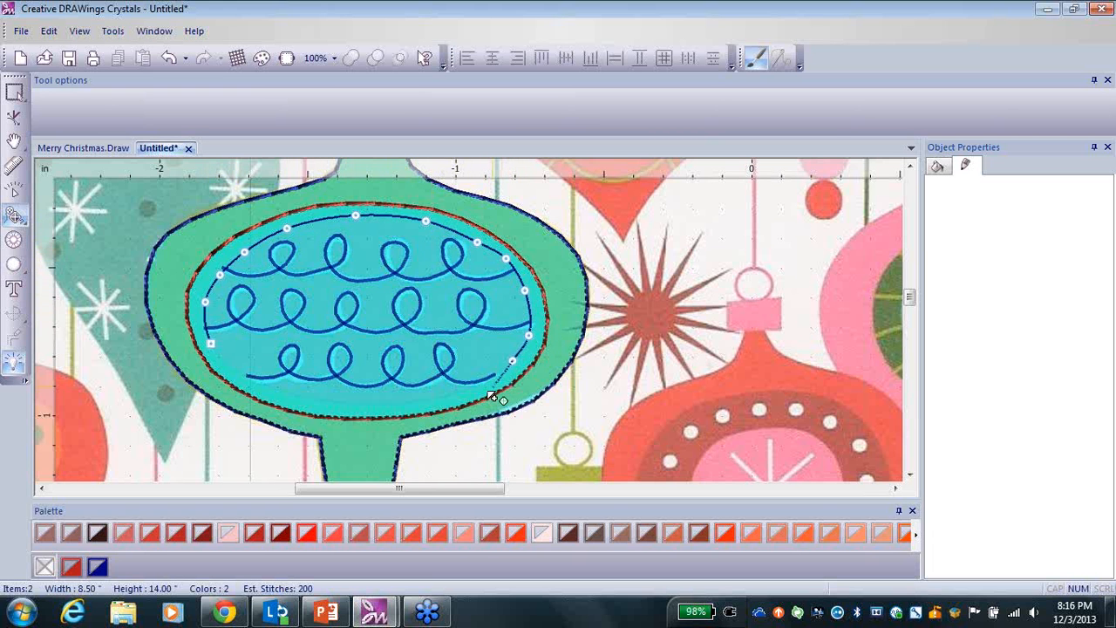
{"action": "left_click", "coordinate": [464, 392]}
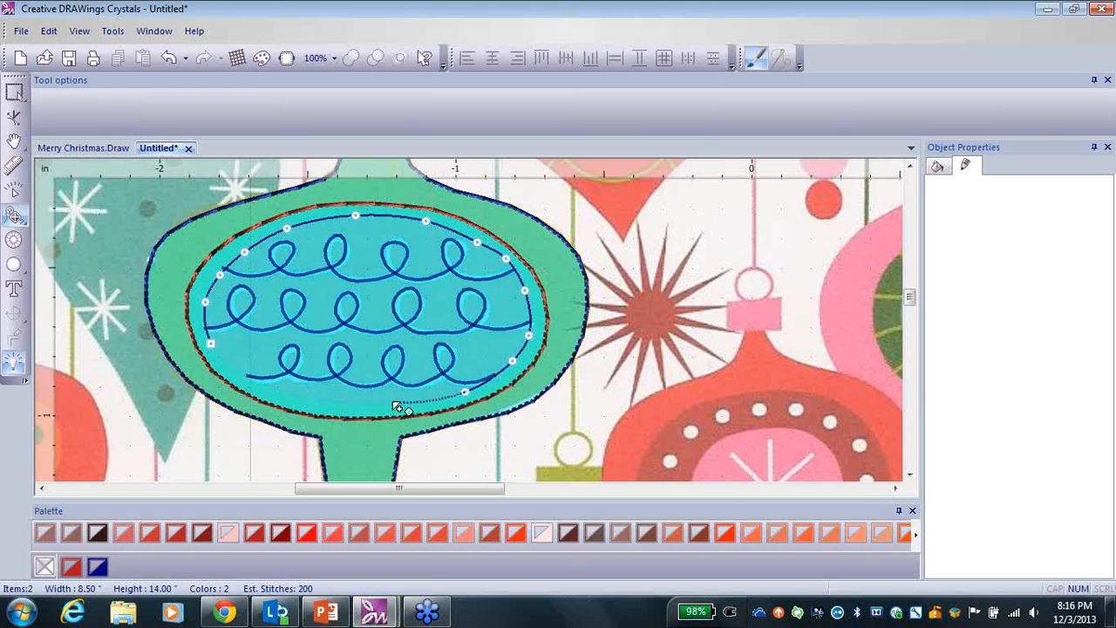
{"action": "left_click", "coordinate": [392, 402]}
{"action": "left_click", "coordinate": [315, 398]}
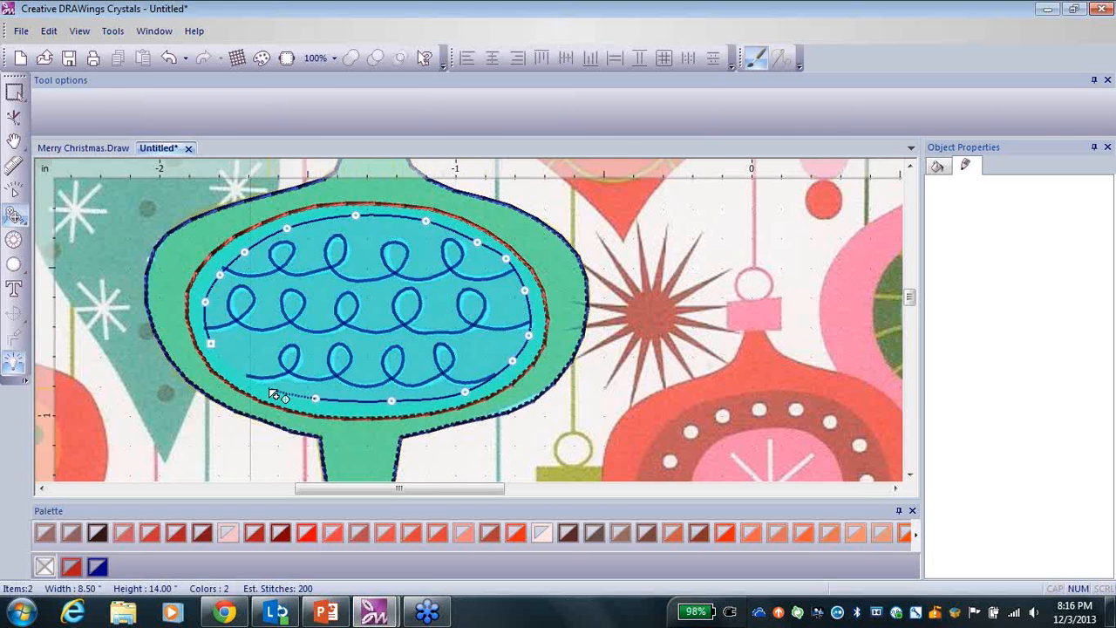
{"action": "left_click", "coordinate": [269, 387]}
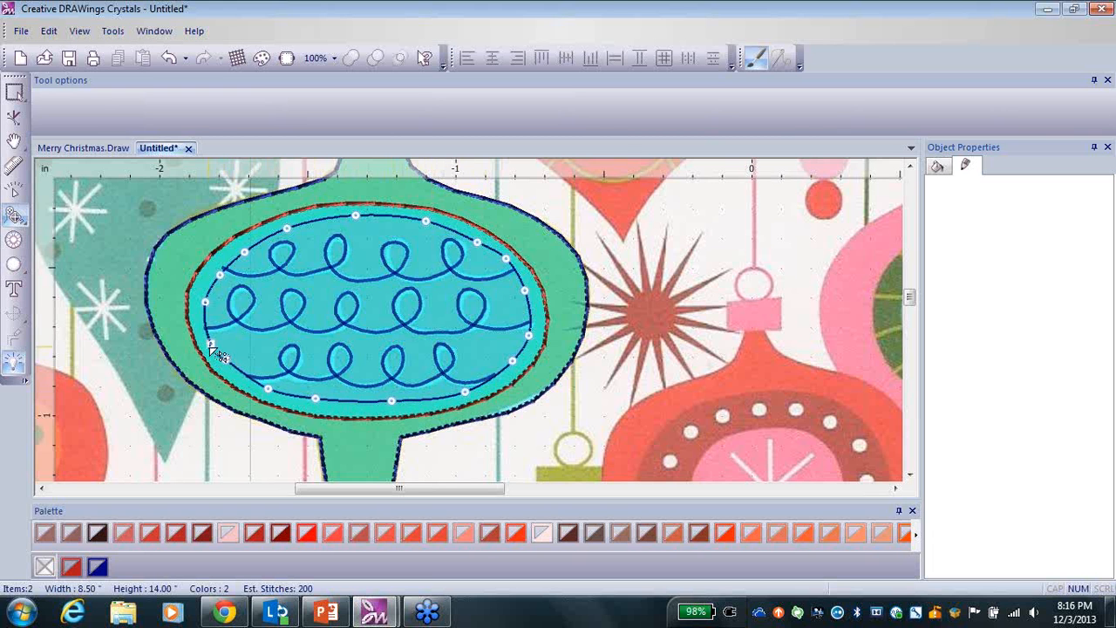
{"action": "key", "text": "Return"}
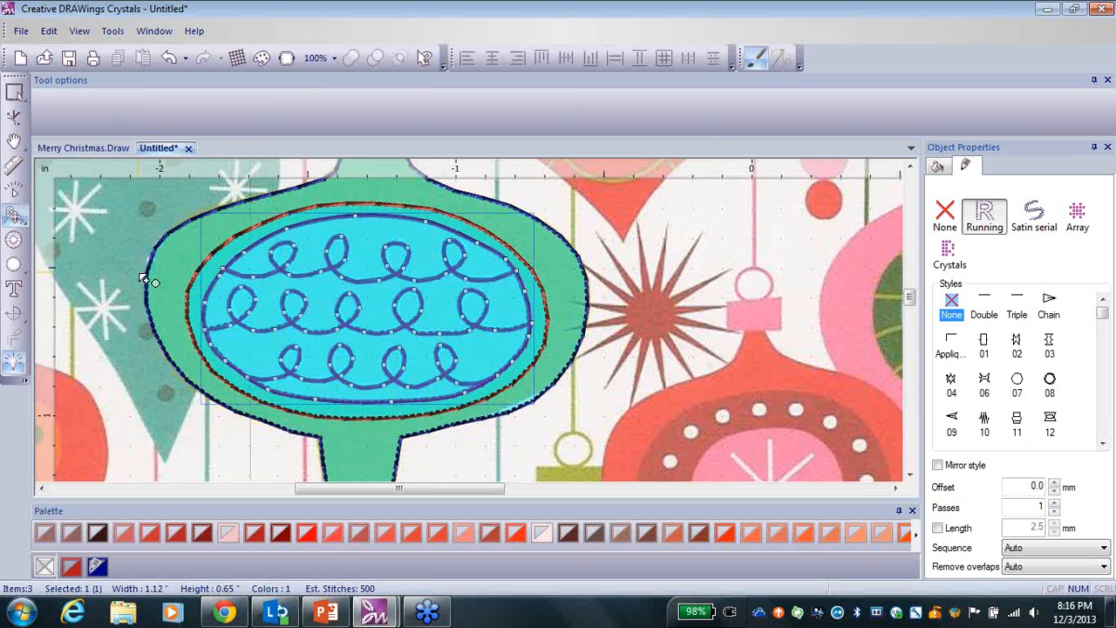
- Change the outline color of the traced inner oval and looped lines to bright red and deselect them
{"action": "left_click", "coordinate": [16, 94]}
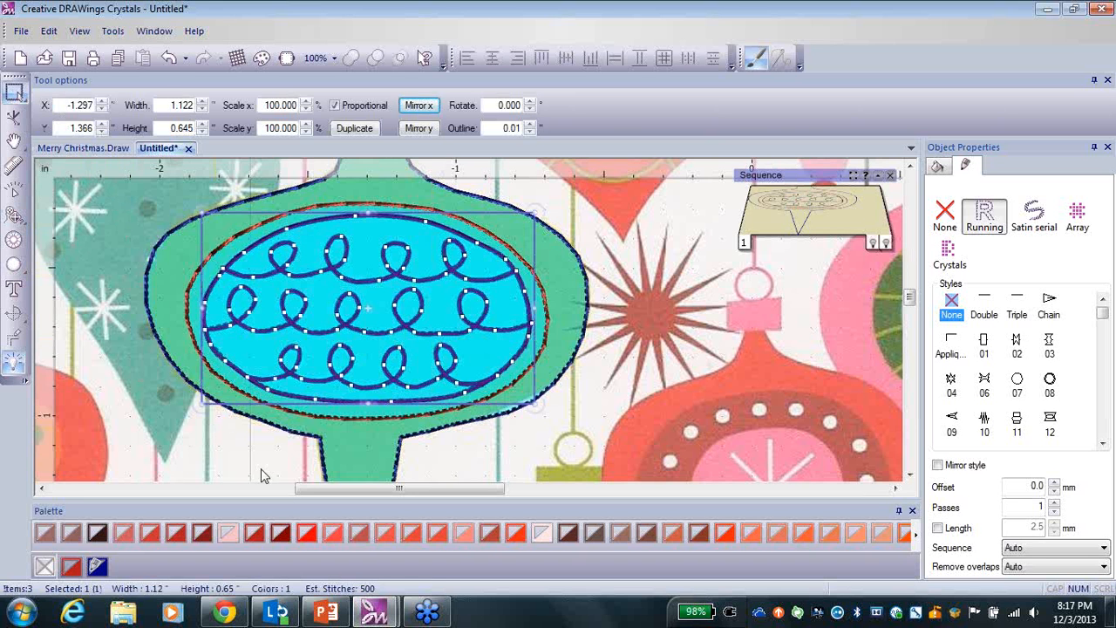
{"action": "left_click", "coordinate": [307, 535]}
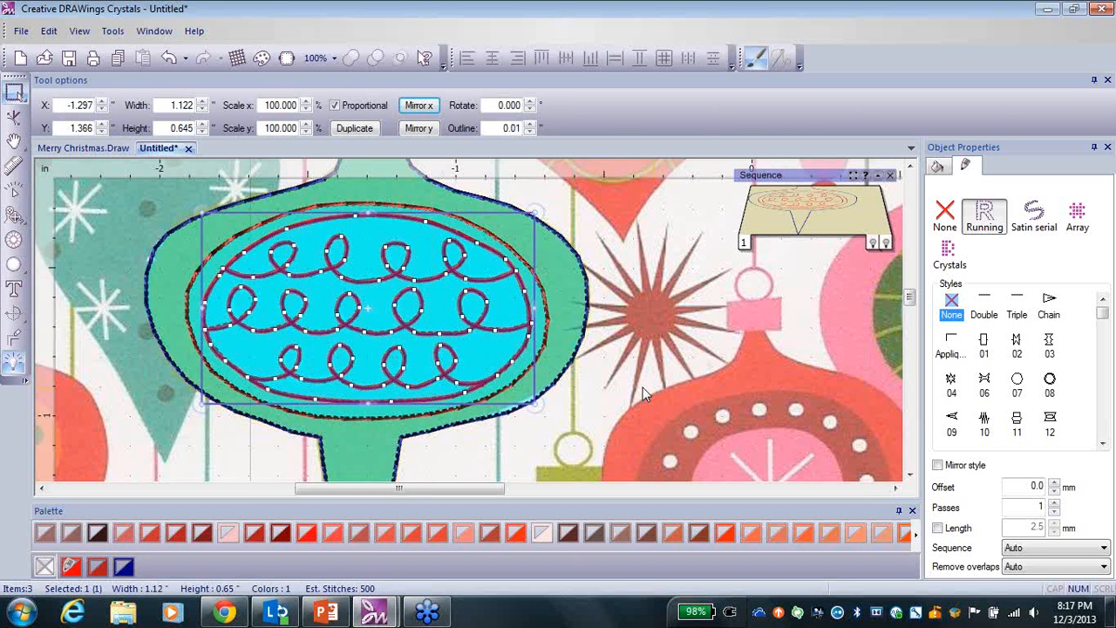
{"action": "left_click", "coordinate": [606, 414]}
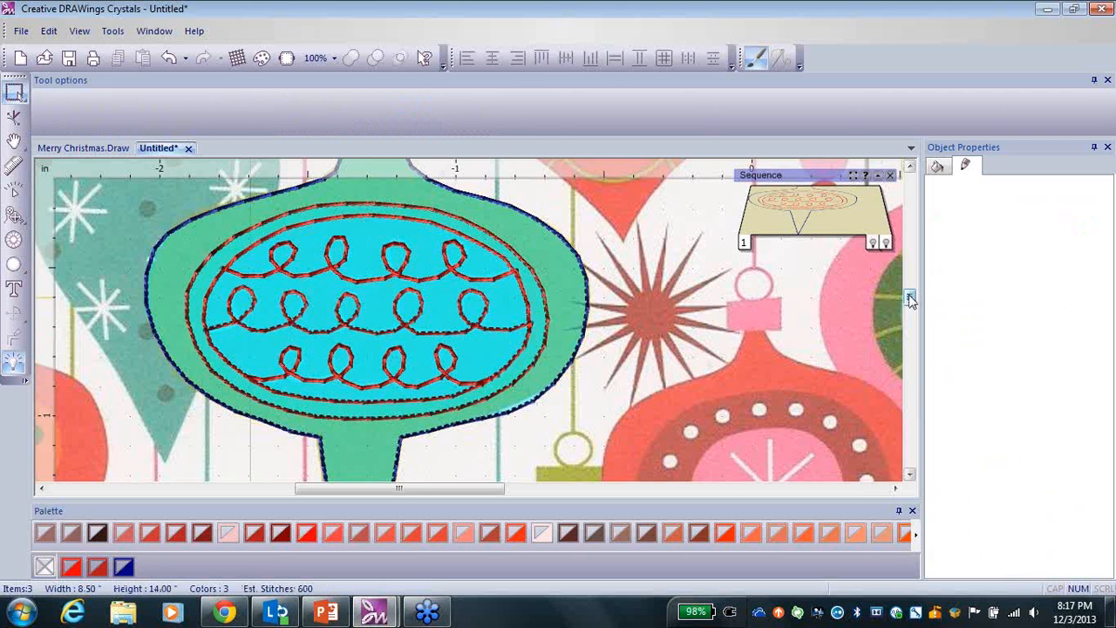
- Save the design as Ornament in the DRAWings file format in the folder containing Merry Christmas.Draw
{"action": "scroll", "coordinate": [909, 299], "scroll_direction": "up", "scroll_amount": 3}
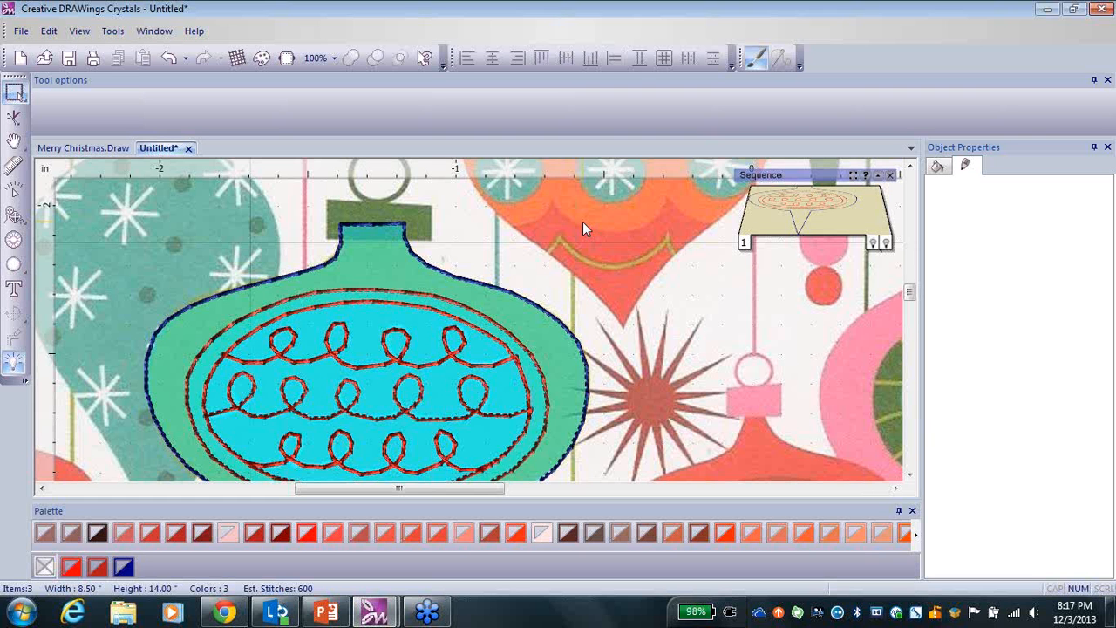
{"action": "scroll", "coordinate": [680, 305], "scroll_direction": "down", "scroll_amount": 2}
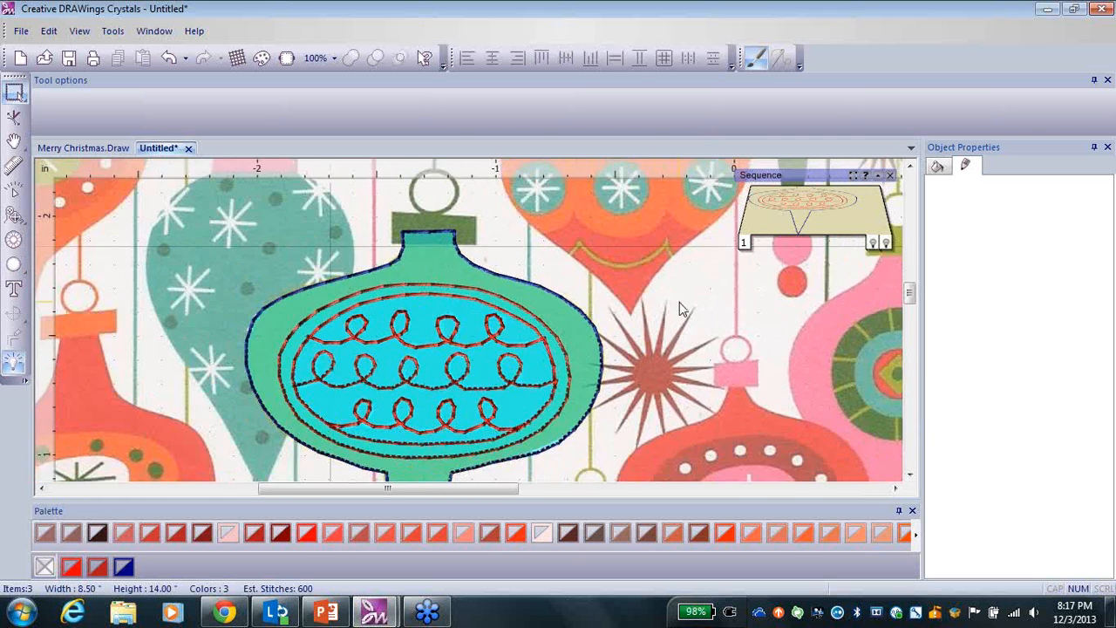
{"action": "scroll", "coordinate": [680, 307], "scroll_direction": "down", "scroll_amount": 1}
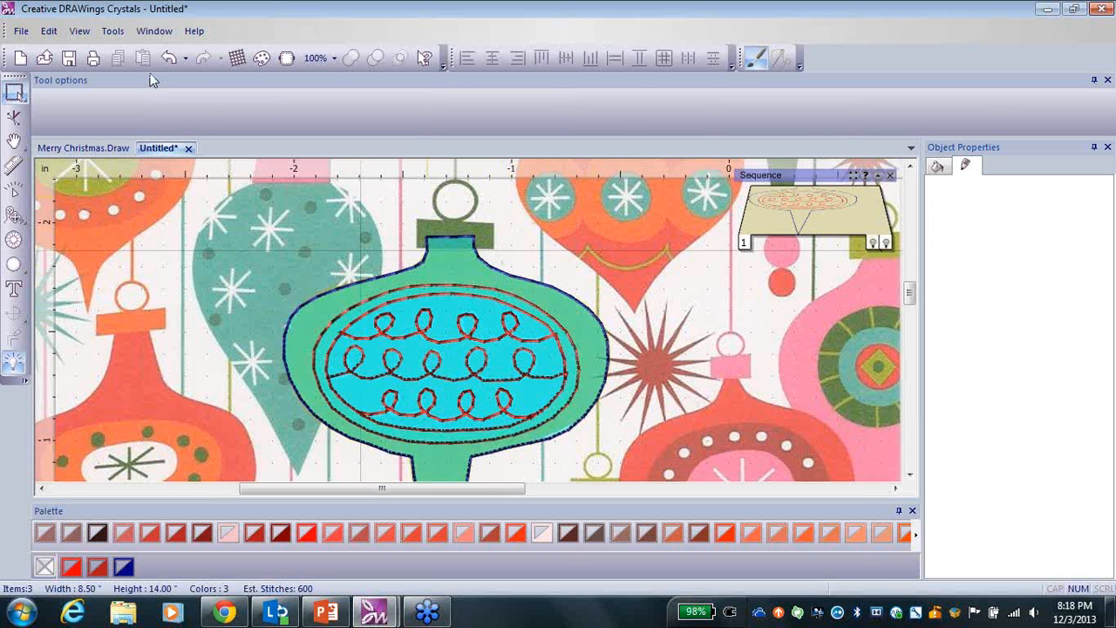
{"action": "left_click", "coordinate": [21, 31]}
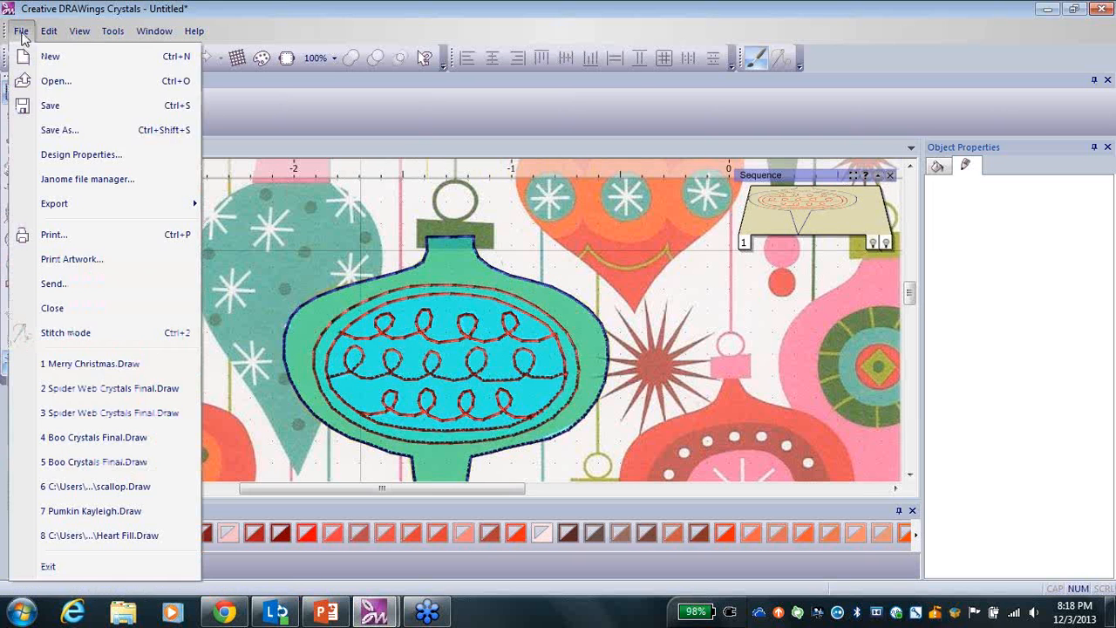
{"action": "left_click", "coordinate": [61, 135]}
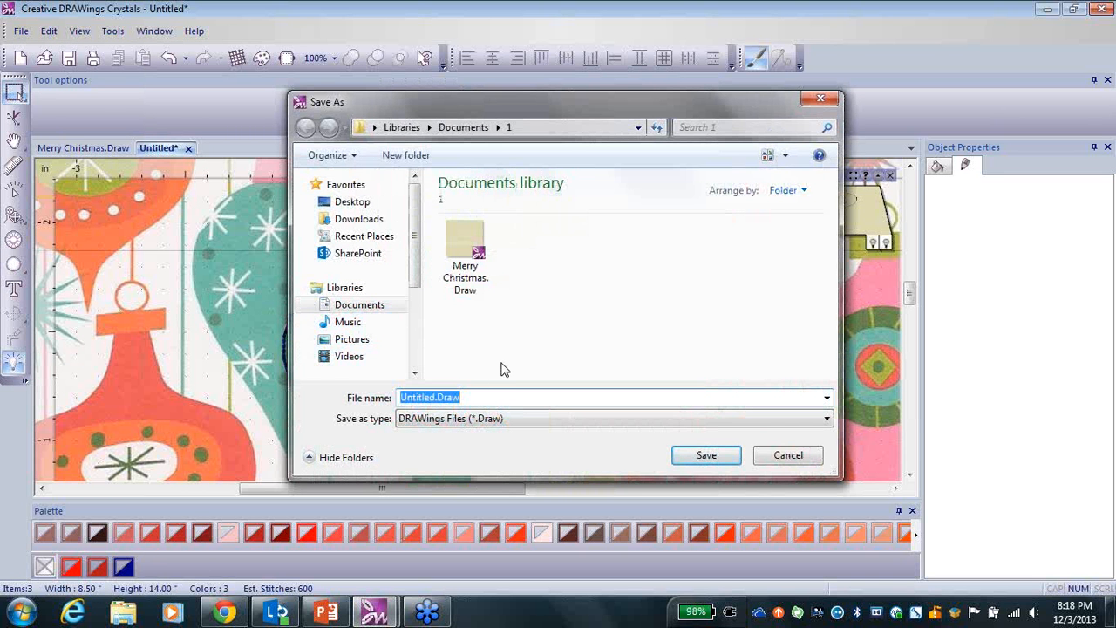
{"action": "type", "text": "Orna"}
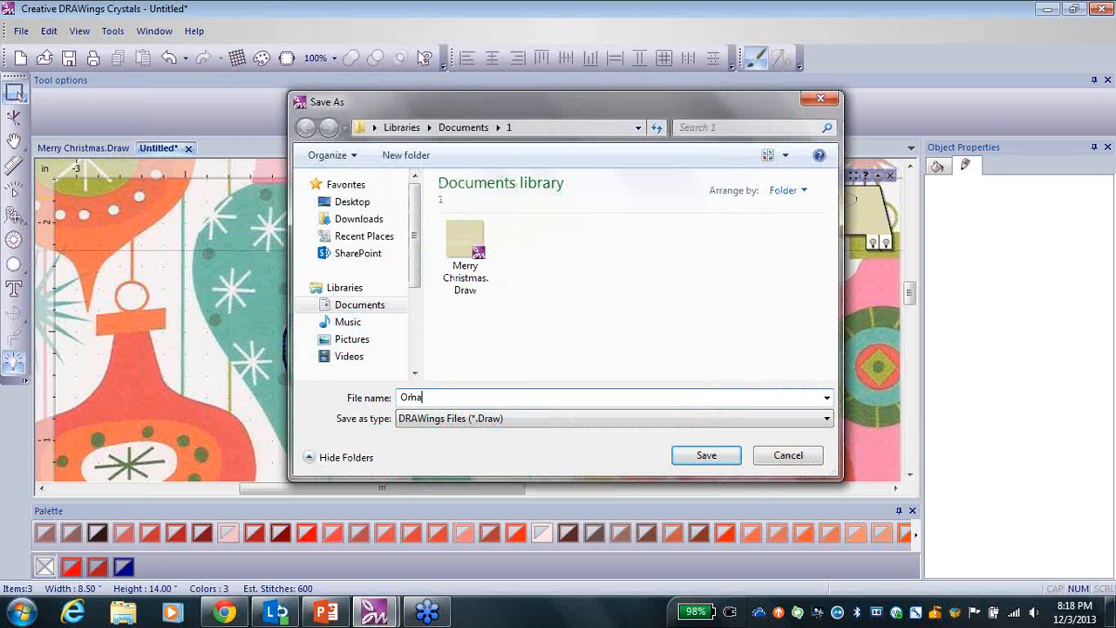
{"action": "type", "text": "ment"}
{"action": "left_click", "coordinate": [689, 453]}
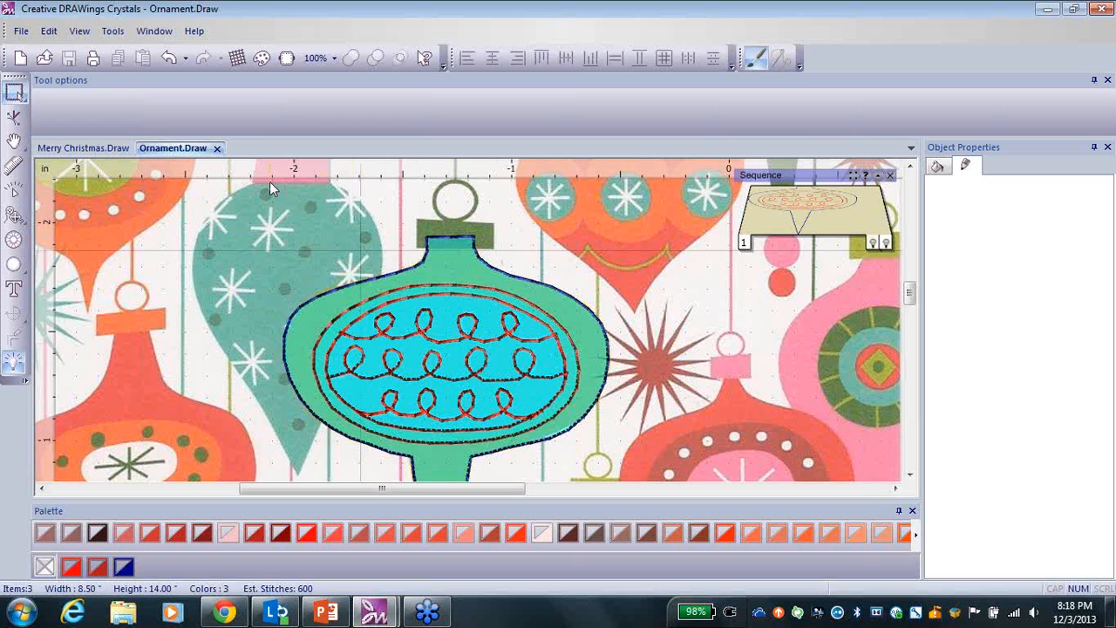
- Open the Crystals/Cutters export for the ornament, set the passes to 1 and turn off the cut frame
{"action": "left_click", "coordinate": [21, 30]}
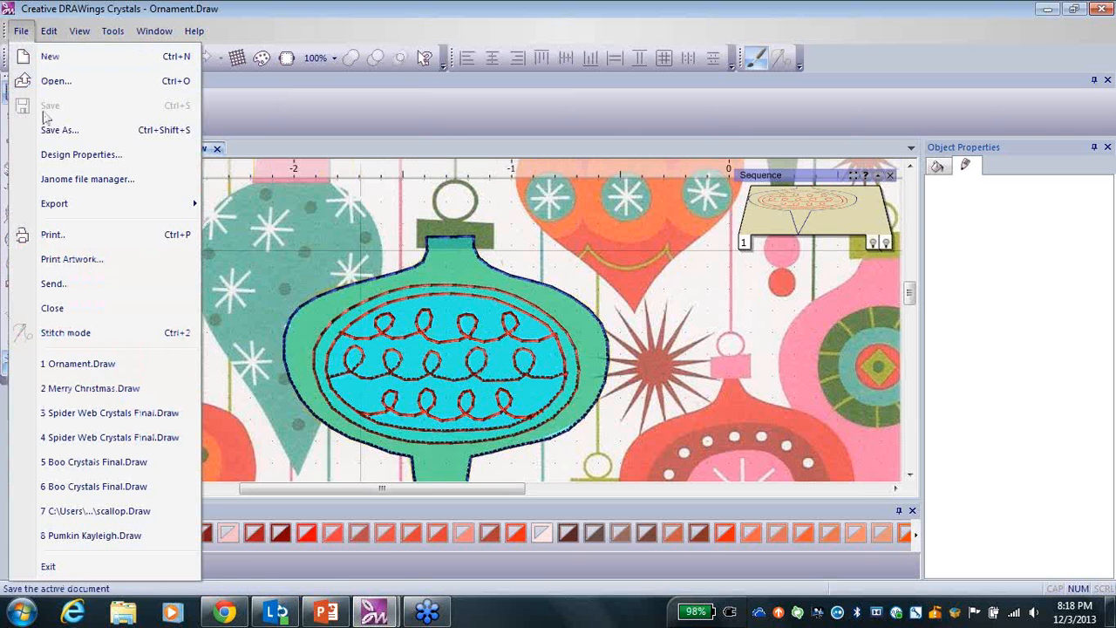
{"action": "mouse_move", "coordinate": [132, 200]}
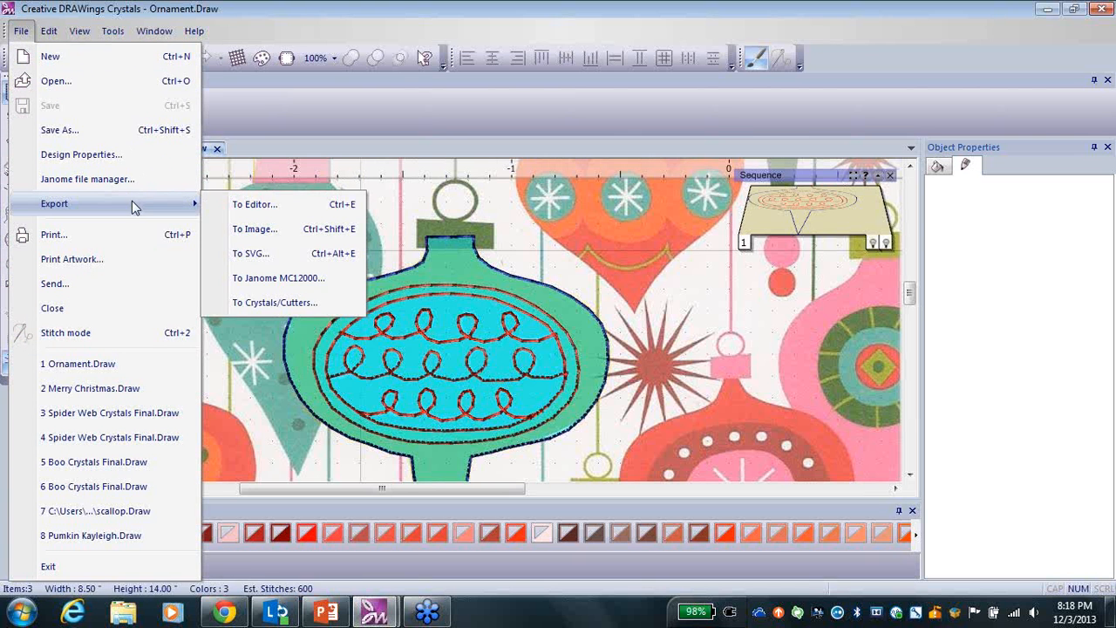
{"action": "left_click", "coordinate": [274, 307]}
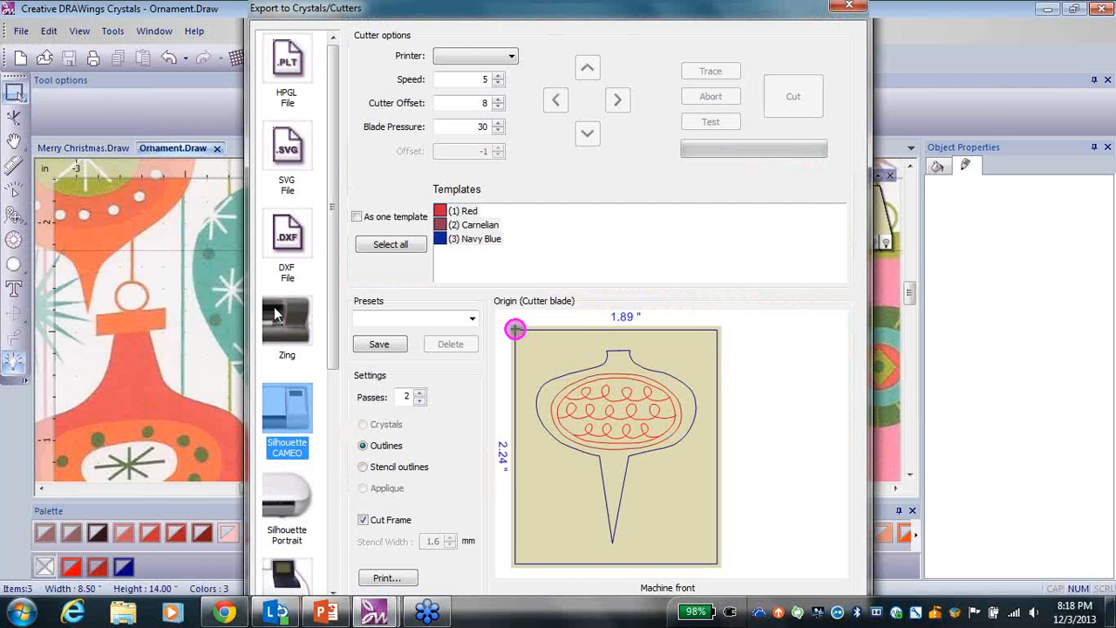
{"action": "left_click", "coordinate": [420, 402]}
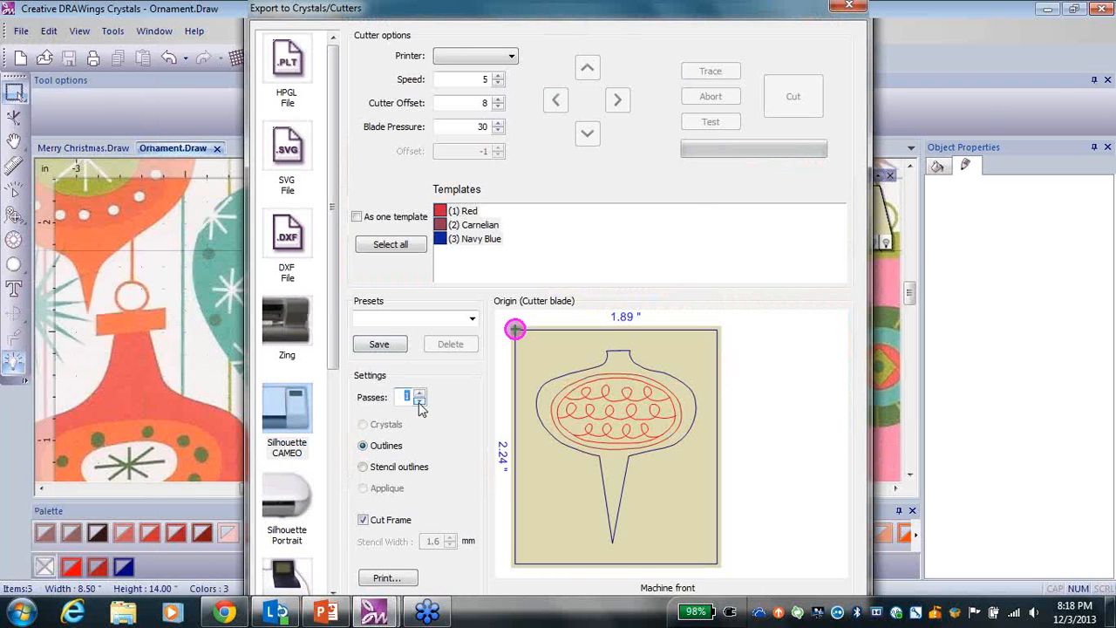
{"action": "left_click", "coordinate": [364, 521]}
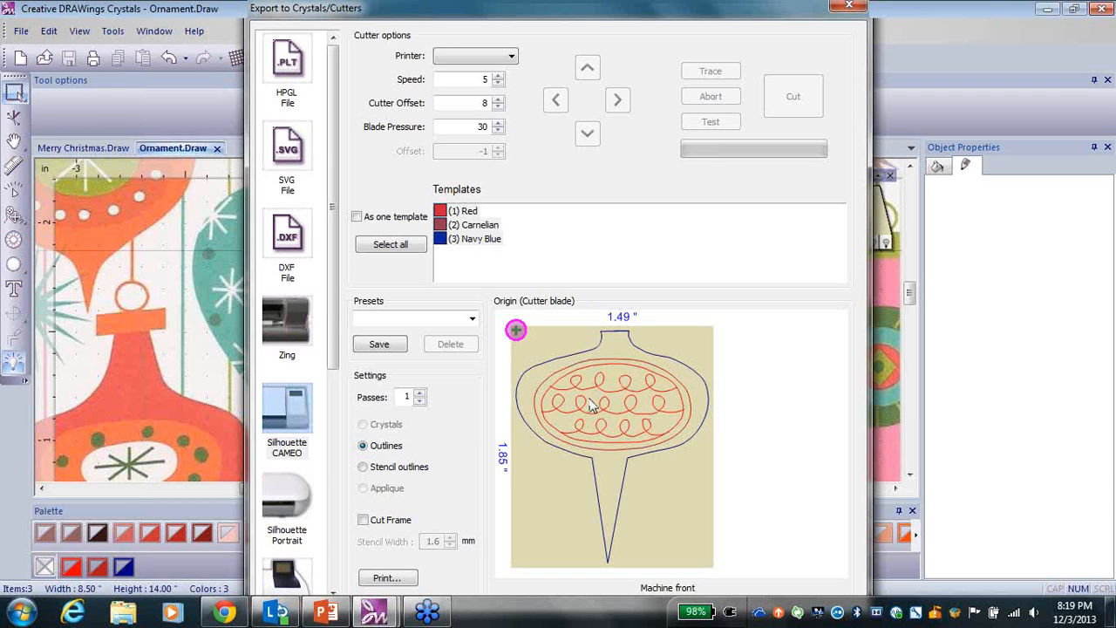
- Preview the Red, Carnelian and Navy Blue cutting templates one at a time, and close the export settings without cutting
{"action": "left_click", "coordinate": [469, 214]}
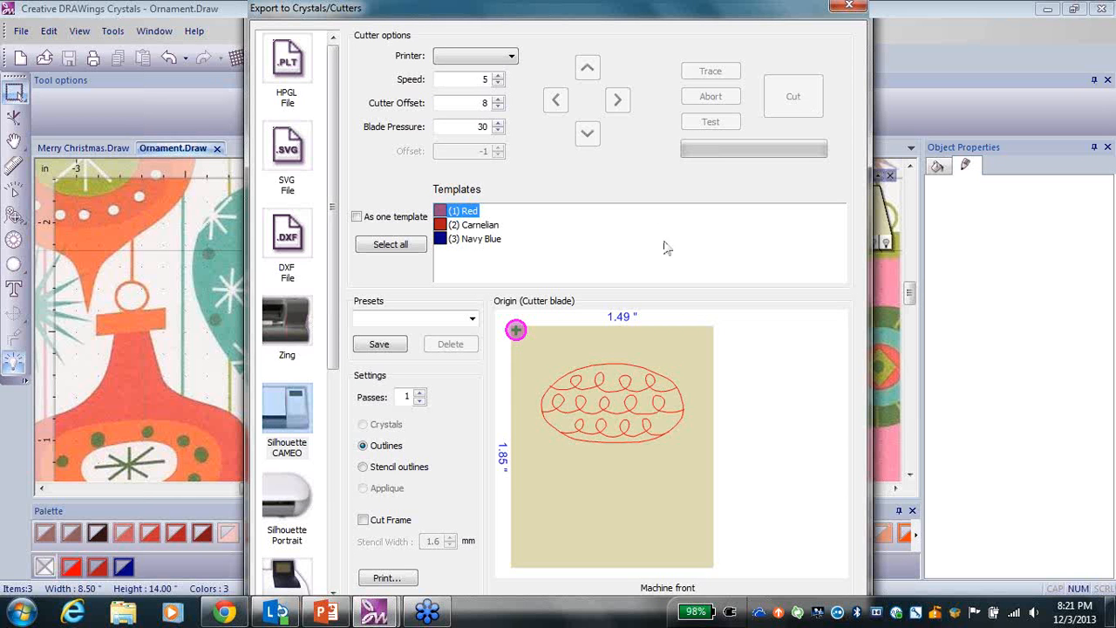
{"action": "left_click", "coordinate": [477, 225]}
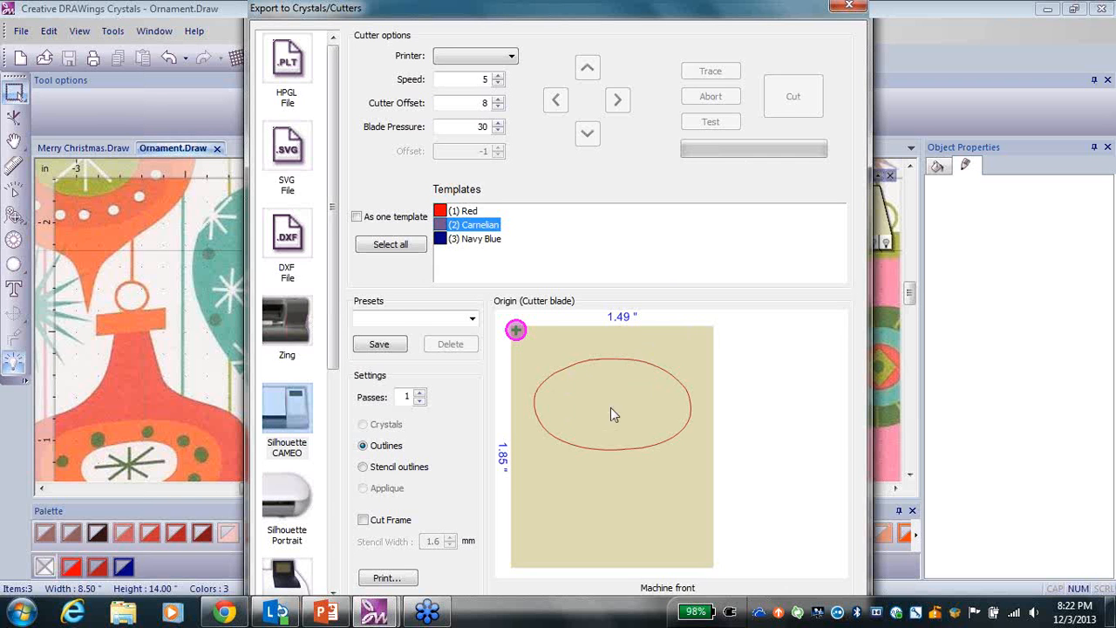
{"action": "left_click", "coordinate": [474, 244]}
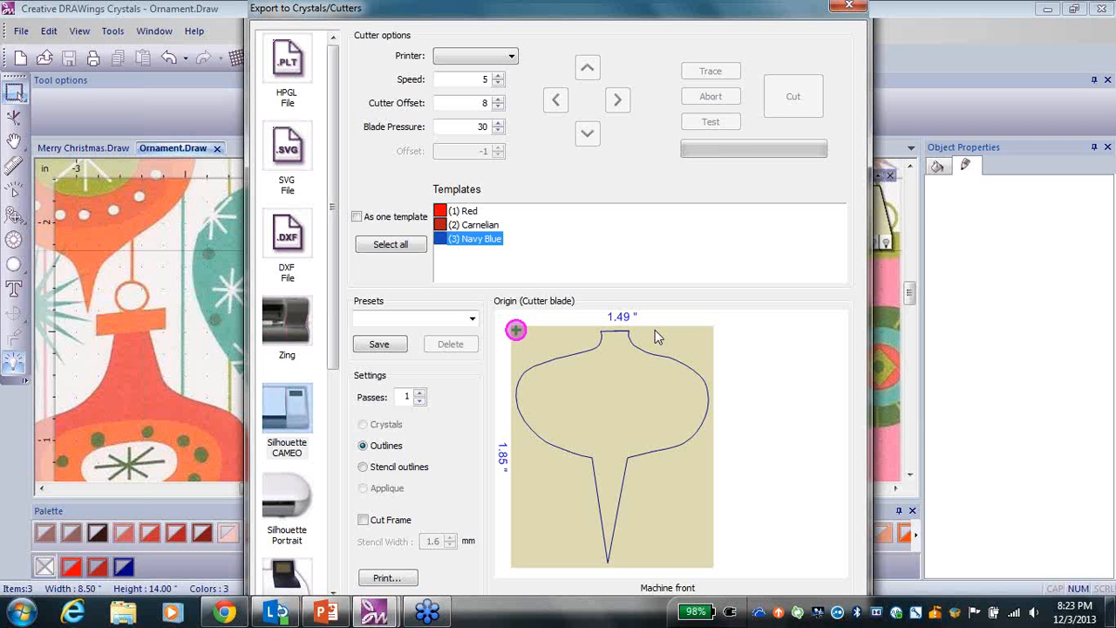
{"action": "left_click", "coordinate": [860, 9]}
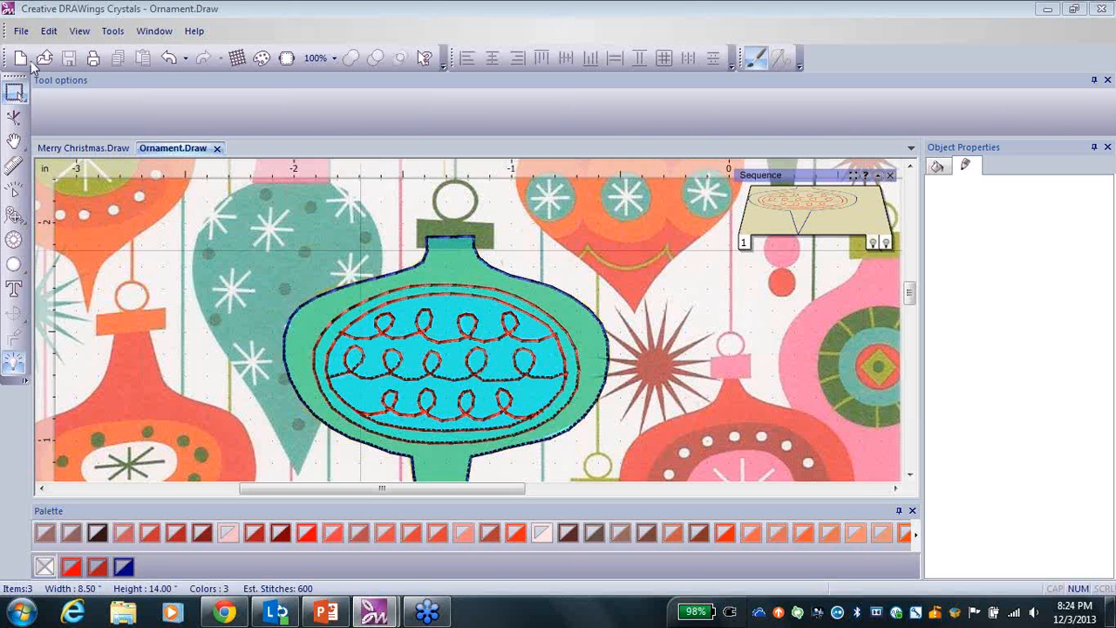
- Start a new design on the preset fabric with an embroidery file as the artwork source, and open the embroidery file browser
{"action": "left_click", "coordinate": [22, 33]}
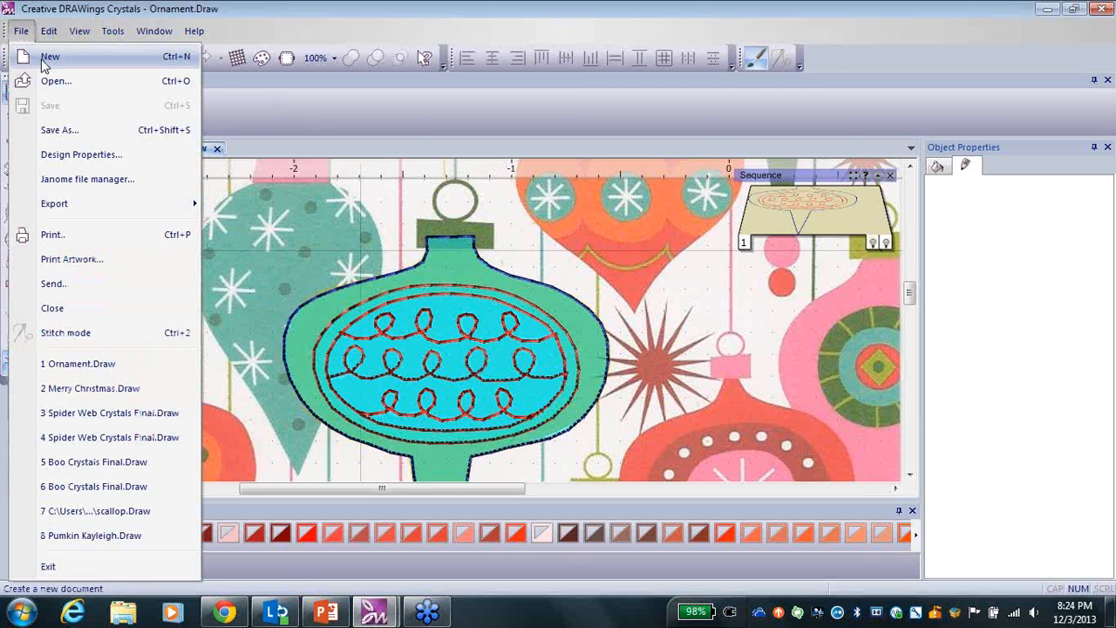
{"action": "left_click", "coordinate": [44, 59]}
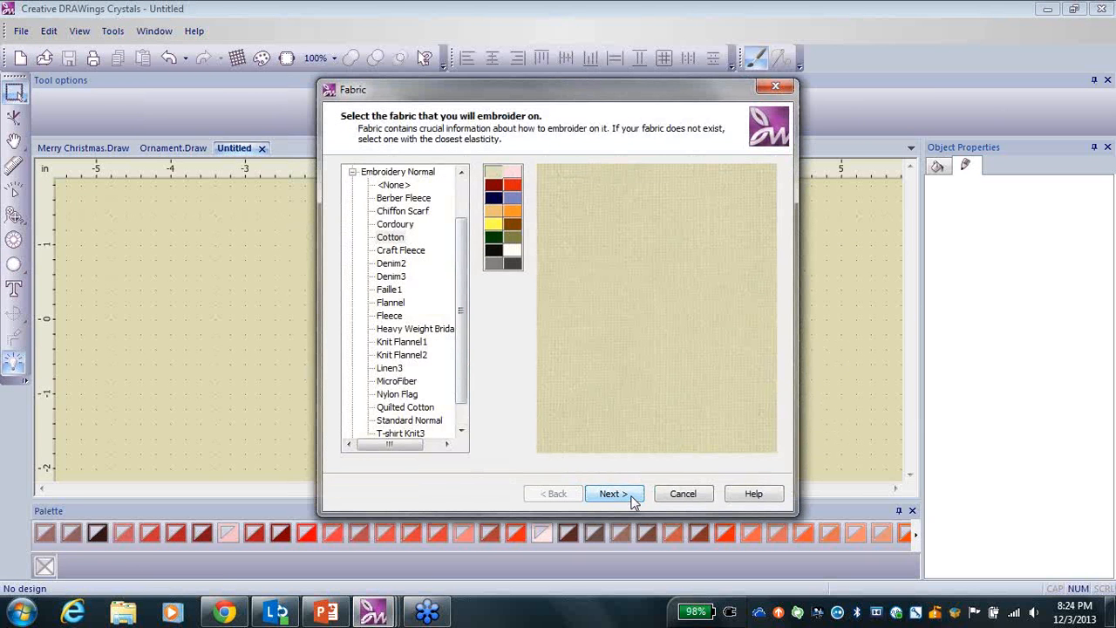
{"action": "left_click", "coordinate": [634, 501]}
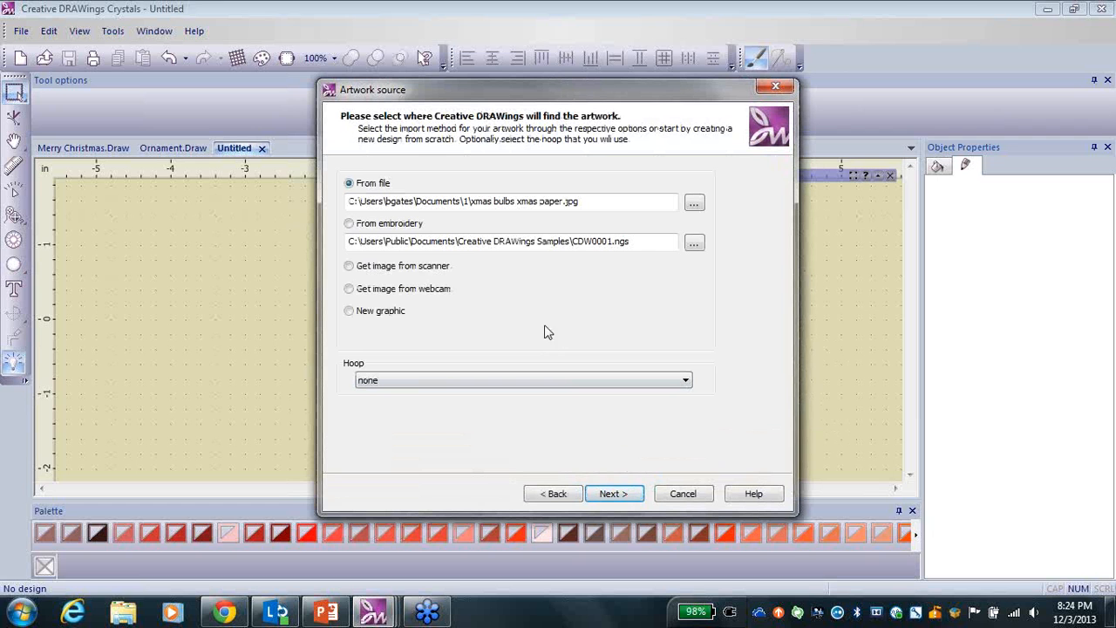
{"action": "left_click", "coordinate": [350, 225]}
{"action": "left_click", "coordinate": [694, 244]}
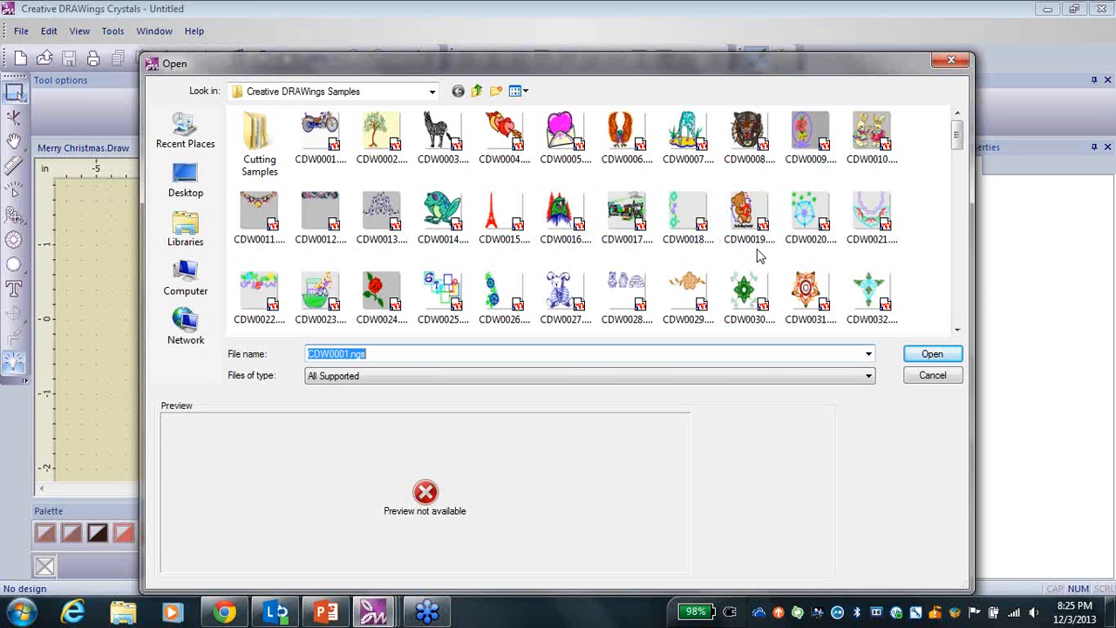
- Look through the Creative DRAWings sample embroidery files and display them as large icons
{"action": "left_click", "coordinate": [957, 331]}
{"action": "left_click", "coordinate": [956, 331]}
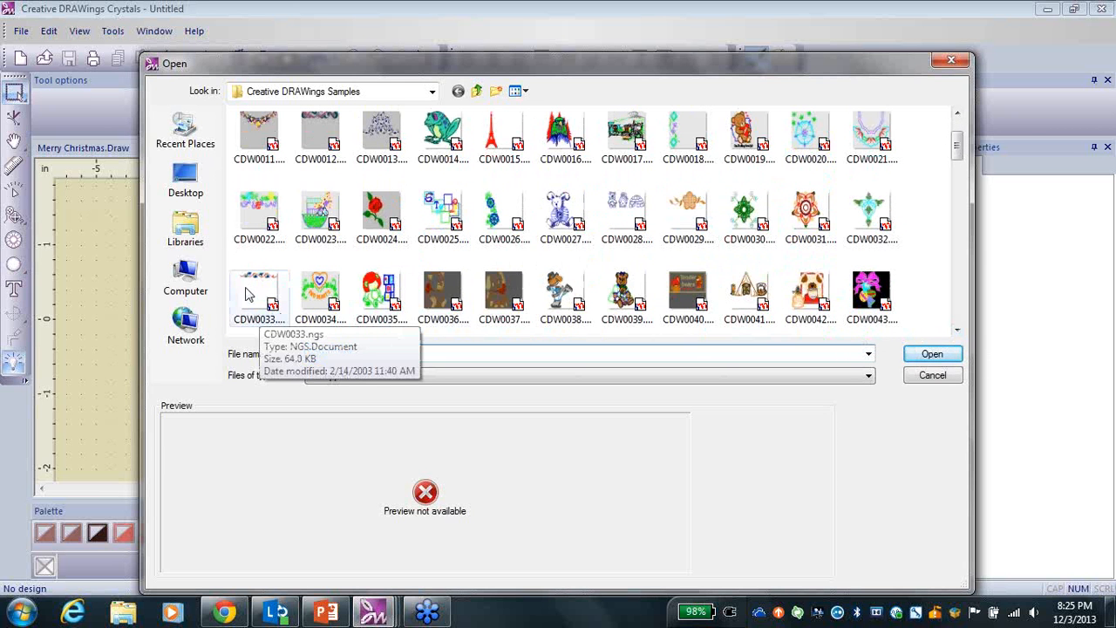
{"action": "left_click", "coordinate": [526, 95]}
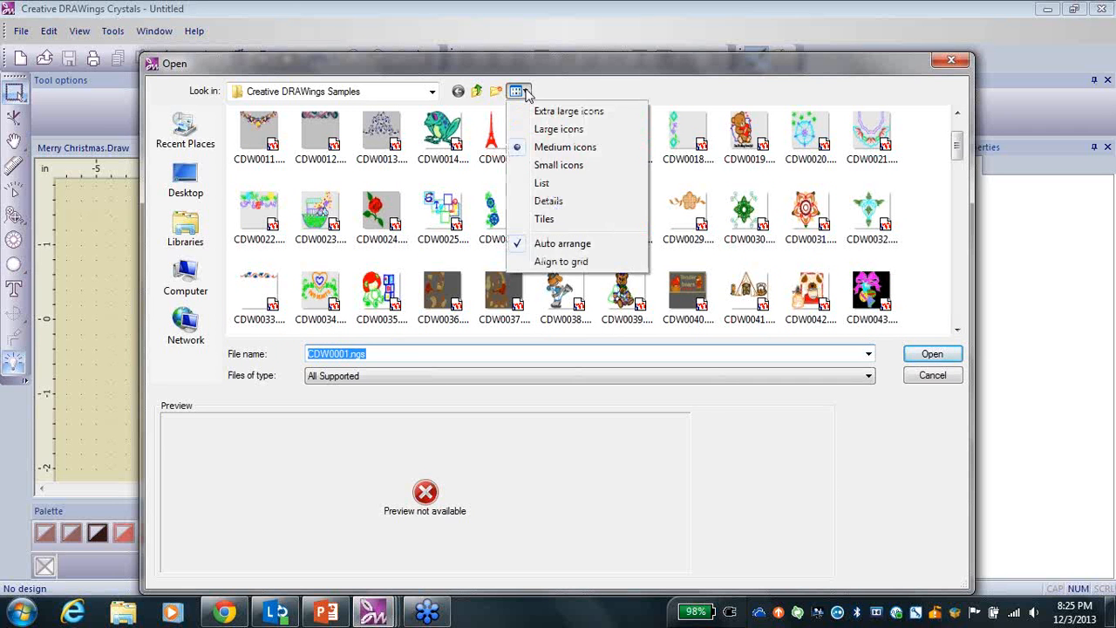
{"action": "left_click", "coordinate": [548, 131]}
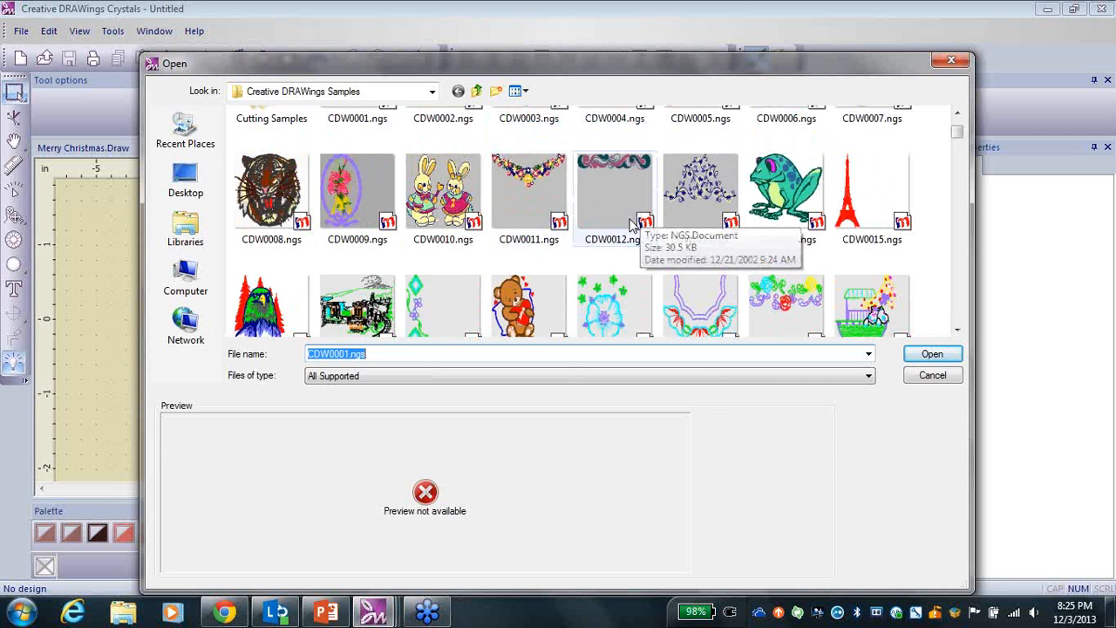
- Import the sample embroidery CDW0033.ngs as the new design's artwork, using three thread colors from the RGB palette
{"action": "left_click", "coordinate": [957, 332]}
{"action": "left_click", "coordinate": [957, 332]}
{"action": "left_click", "coordinate": [958, 333]}
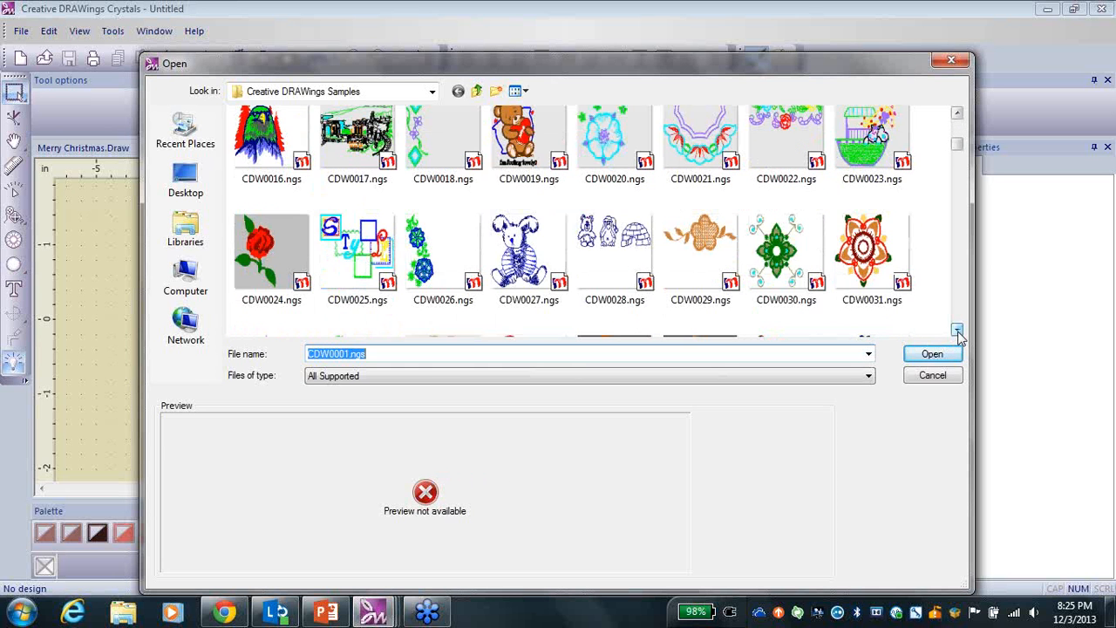
{"action": "left_click", "coordinate": [958, 332]}
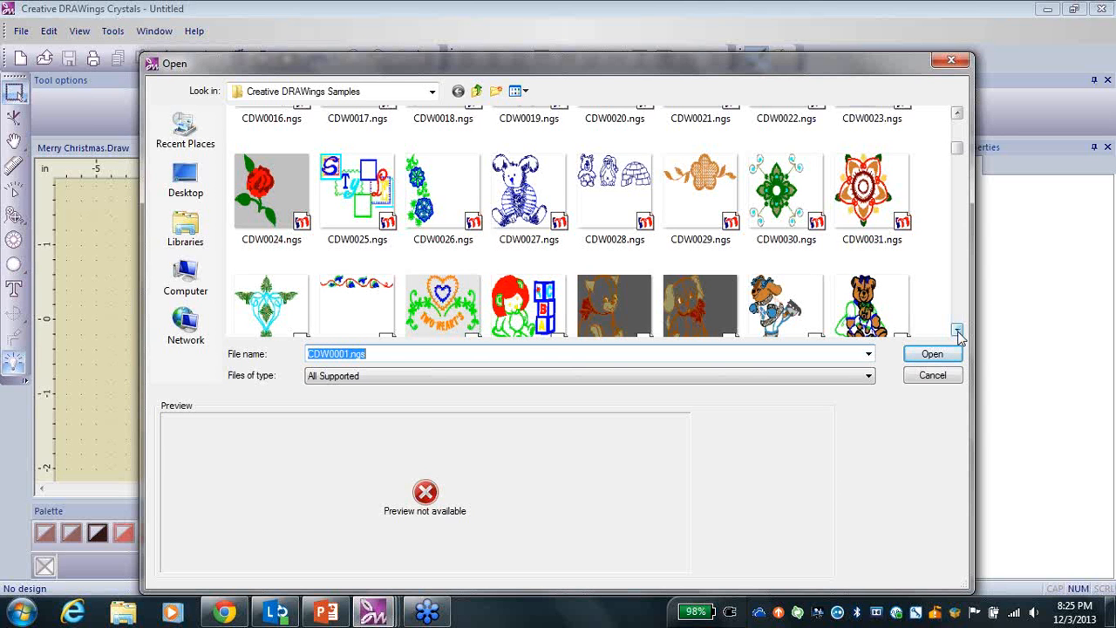
{"action": "left_click", "coordinate": [957, 332]}
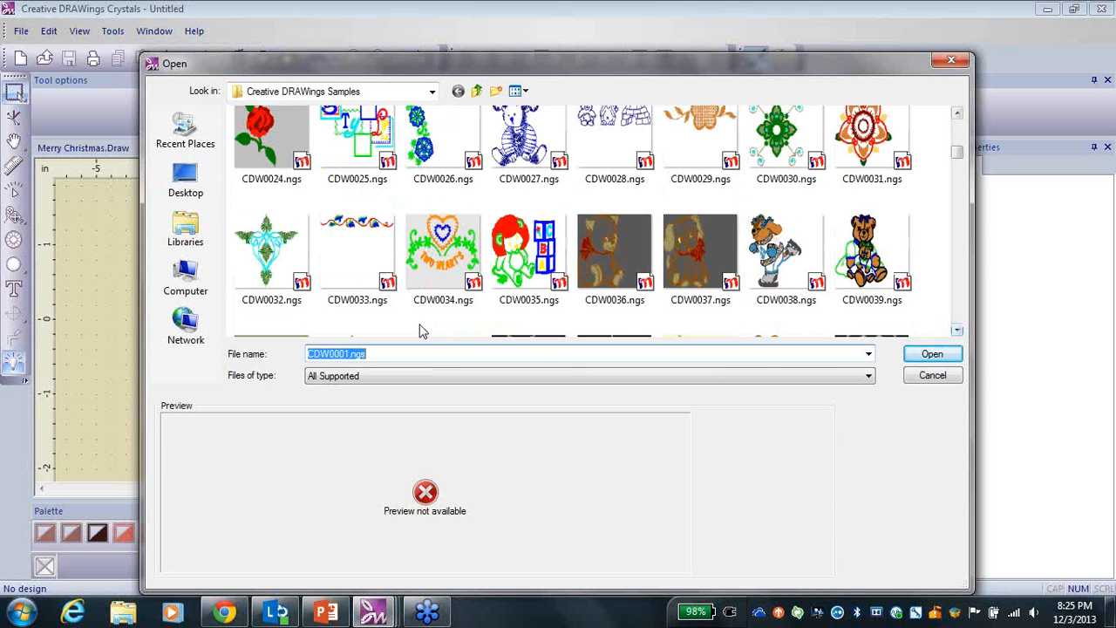
{"action": "left_click", "coordinate": [354, 245]}
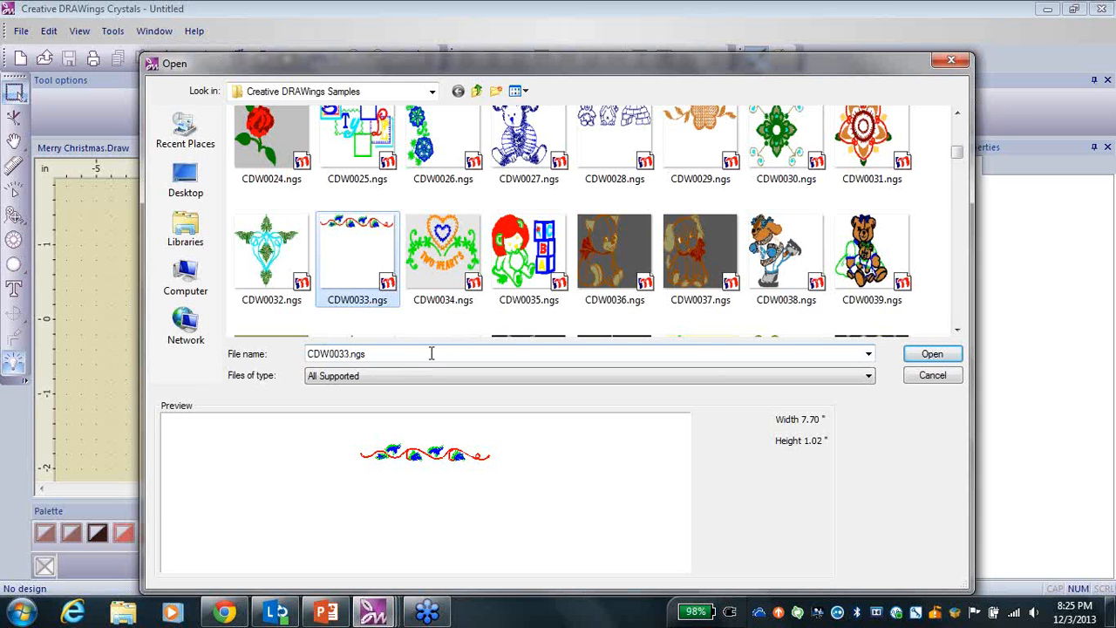
{"action": "left_click", "coordinate": [922, 358]}
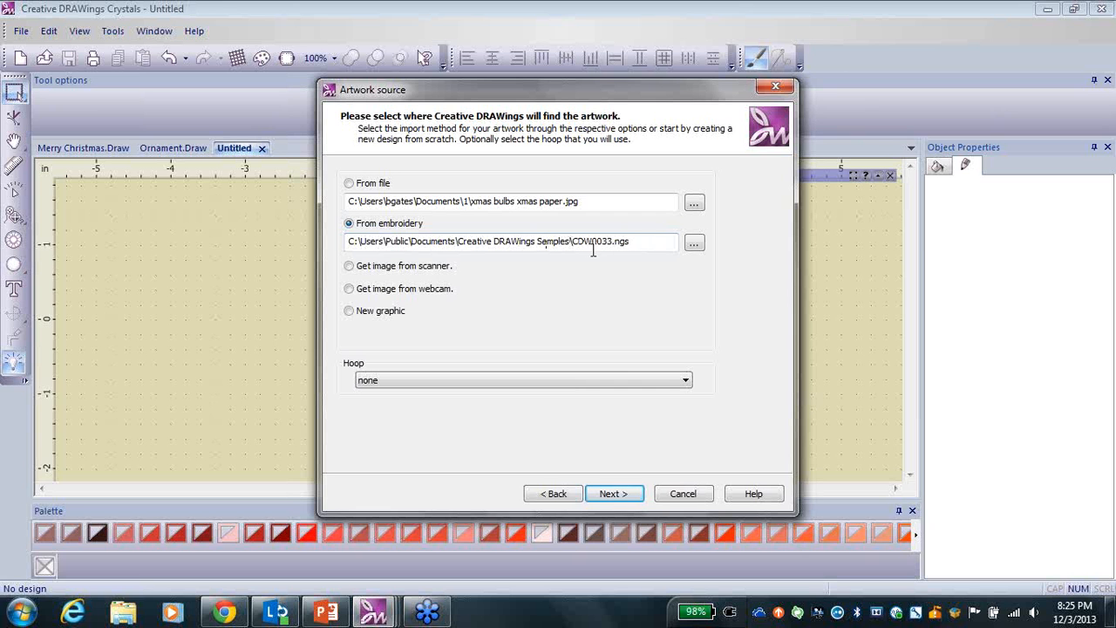
{"action": "left_click", "coordinate": [614, 494]}
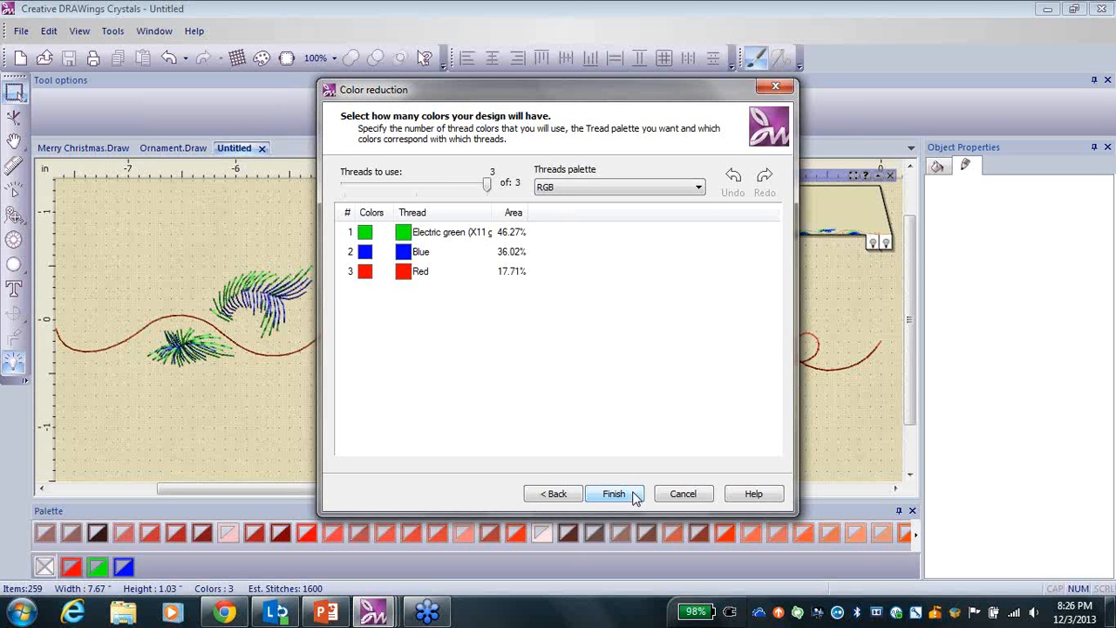
{"action": "left_click", "coordinate": [615, 493]}
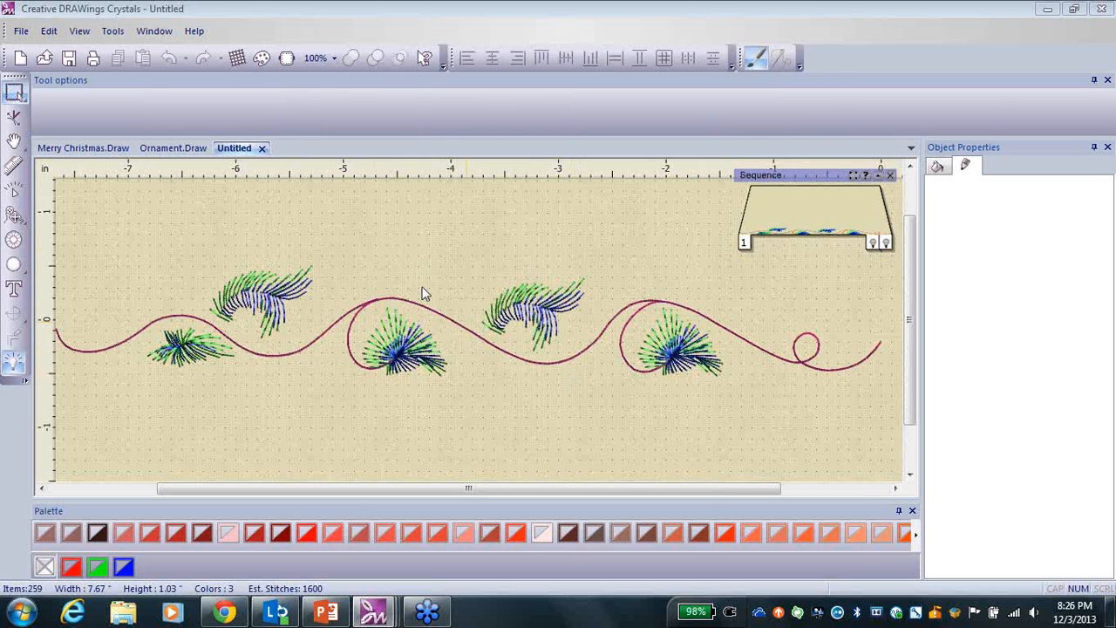
- Select the whole vine-and-leaf design and set its width to 8.5 inches with proportional scaling
{"action": "left_click", "coordinate": [49, 31]}
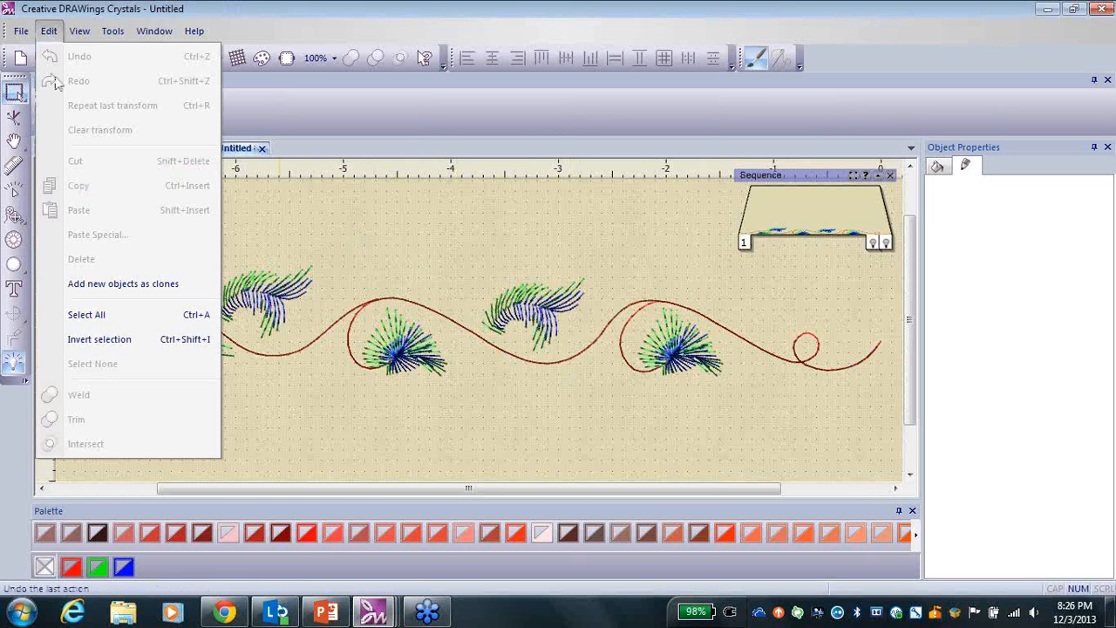
{"action": "left_click", "coordinate": [119, 315]}
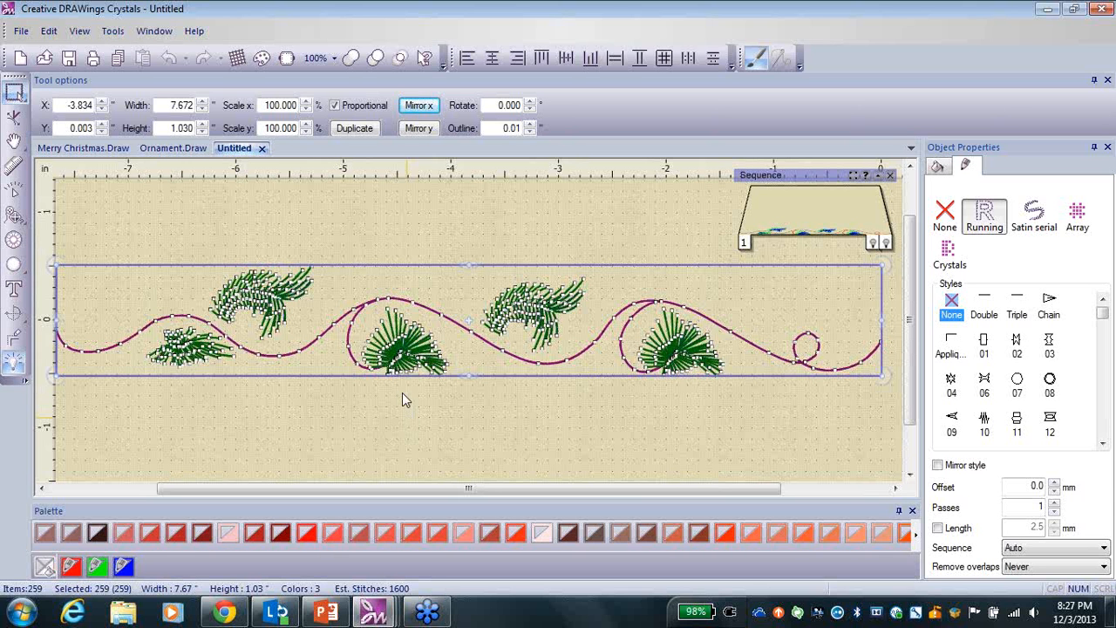
{"action": "double_click", "coordinate": [181, 104]}
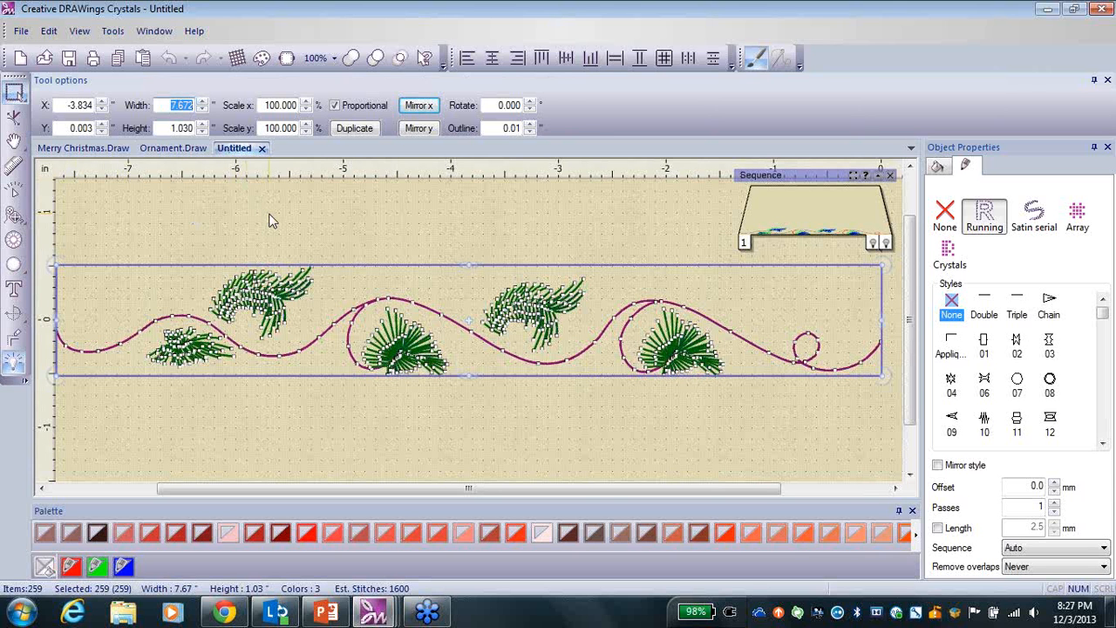
{"action": "type", "text": "8.5"}
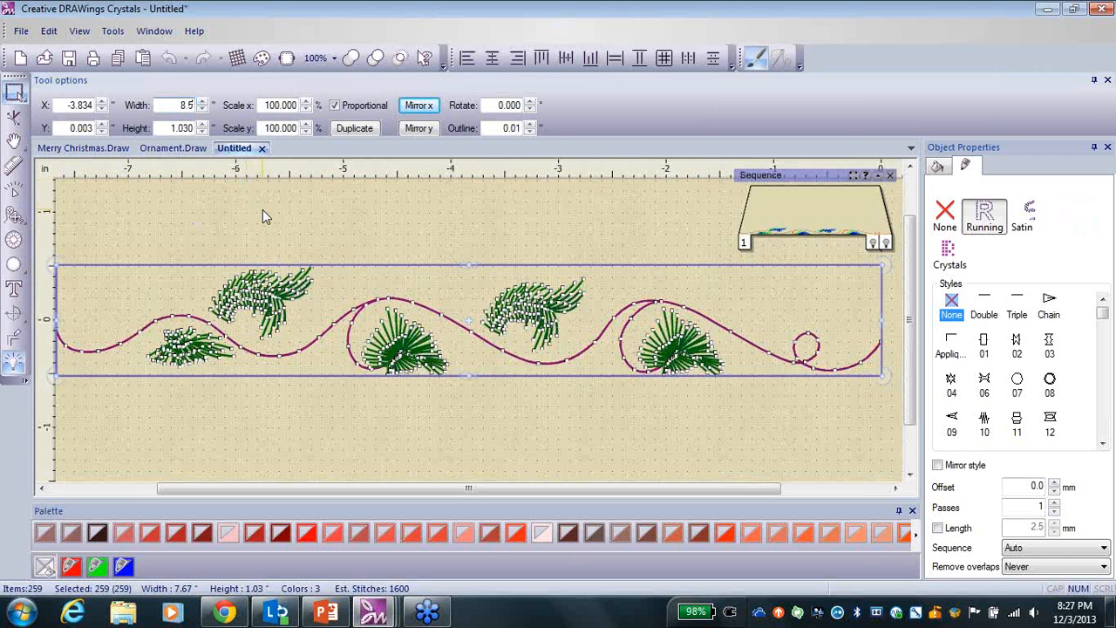
{"action": "key", "text": "Return"}
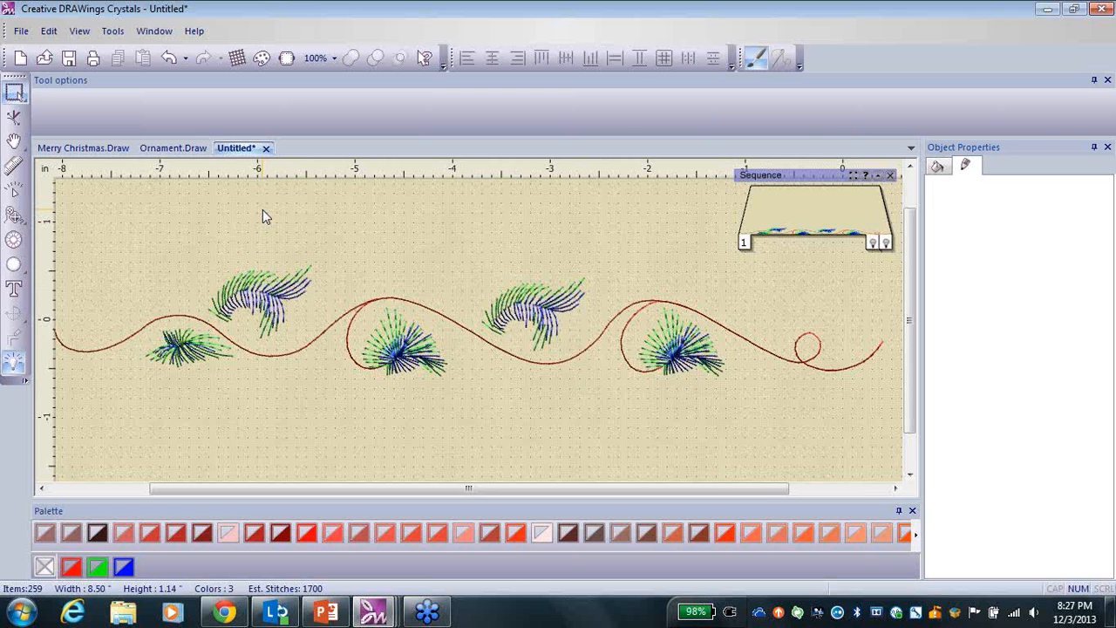
- Move the red vine line clear below the leaves and delete all the leaf objects
{"action": "left_click", "coordinate": [348, 322]}
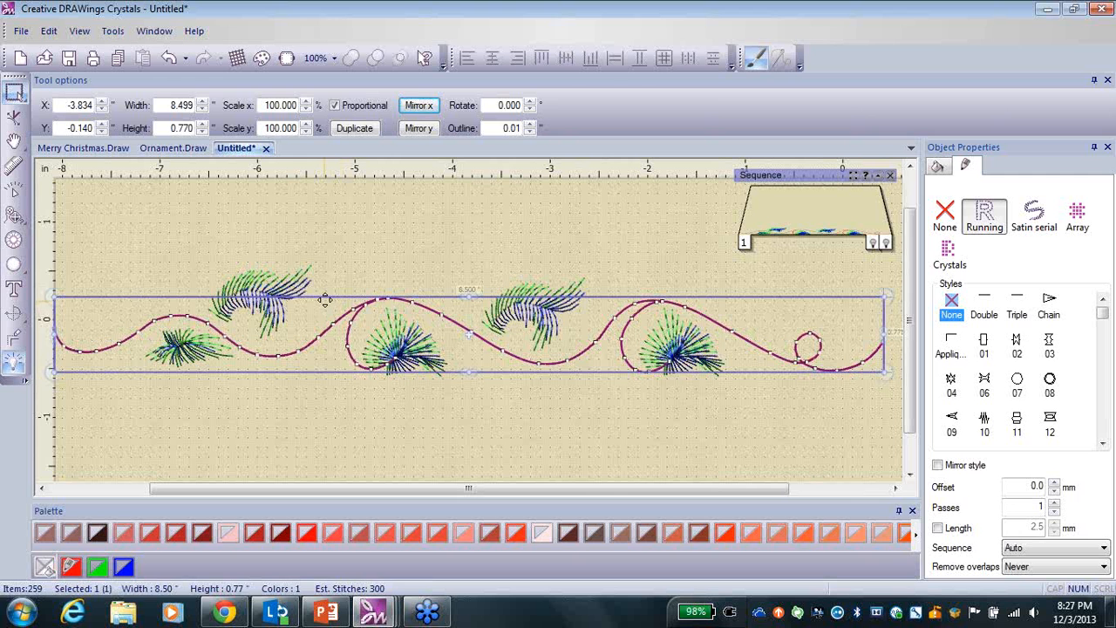
{"action": "left_click_drag", "start_coordinate": [324, 299], "coordinate": [367, 346]}
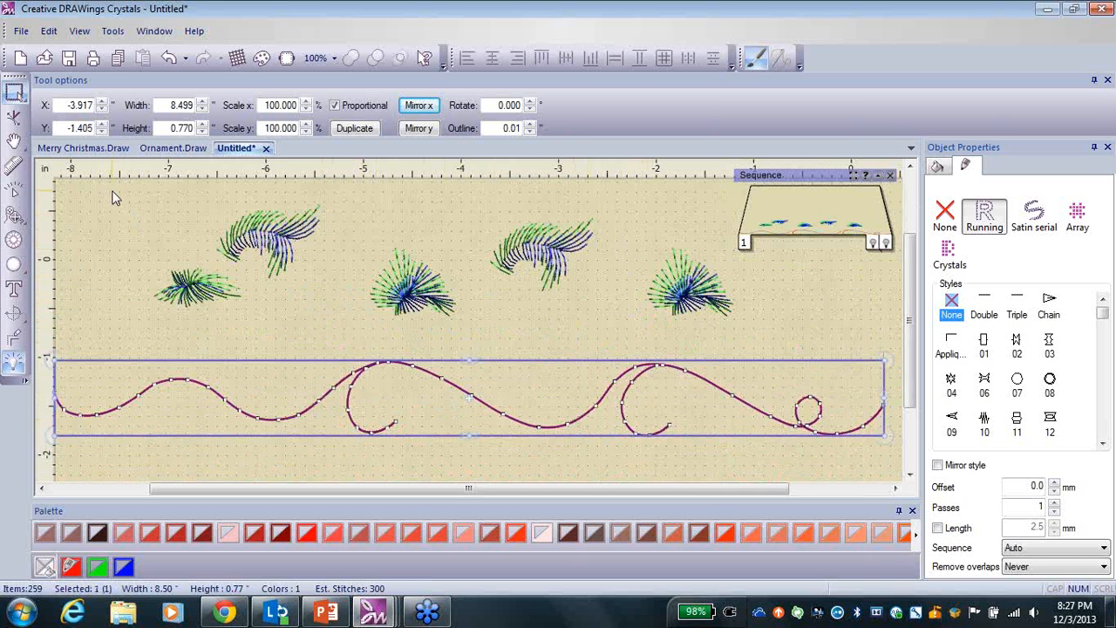
{"action": "left_click_drag", "start_coordinate": [123, 188], "coordinate": [775, 340]}
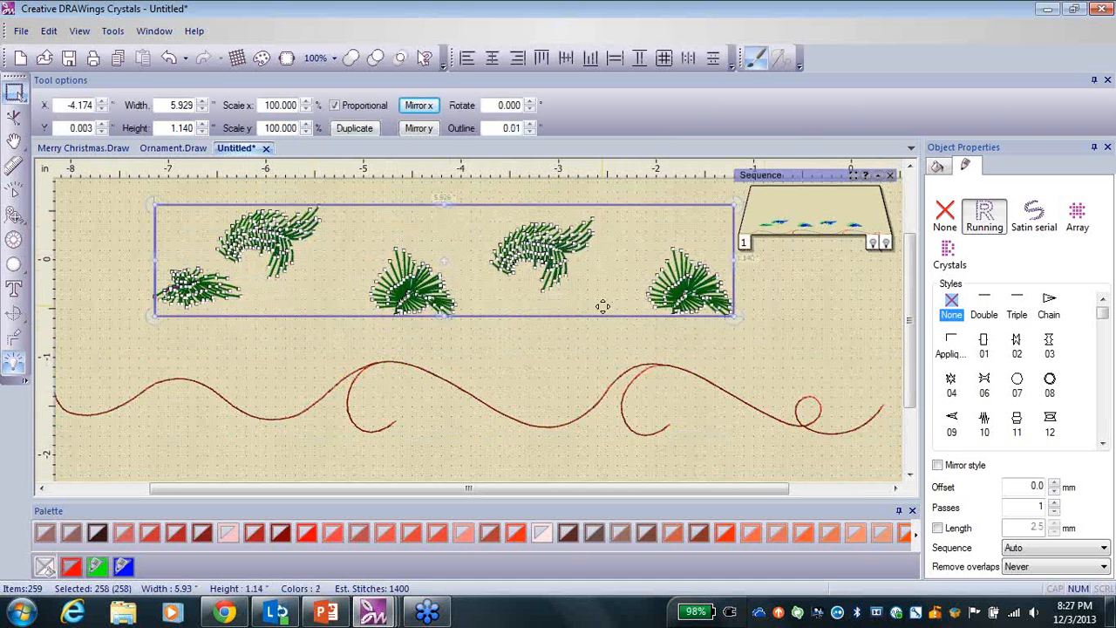
{"action": "key", "text": "Delete"}
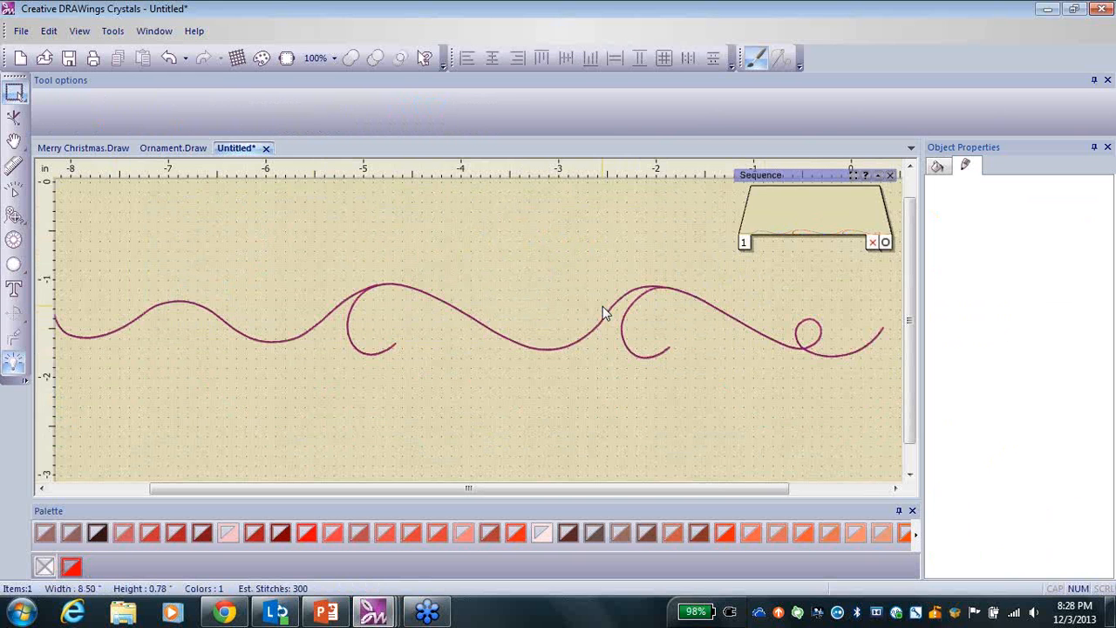
- Convert the vine outline to Swarovski Round crystals in size SS 6, PP 13 (1.9-2.0 mm)
{"action": "left_click", "coordinate": [492, 339]}
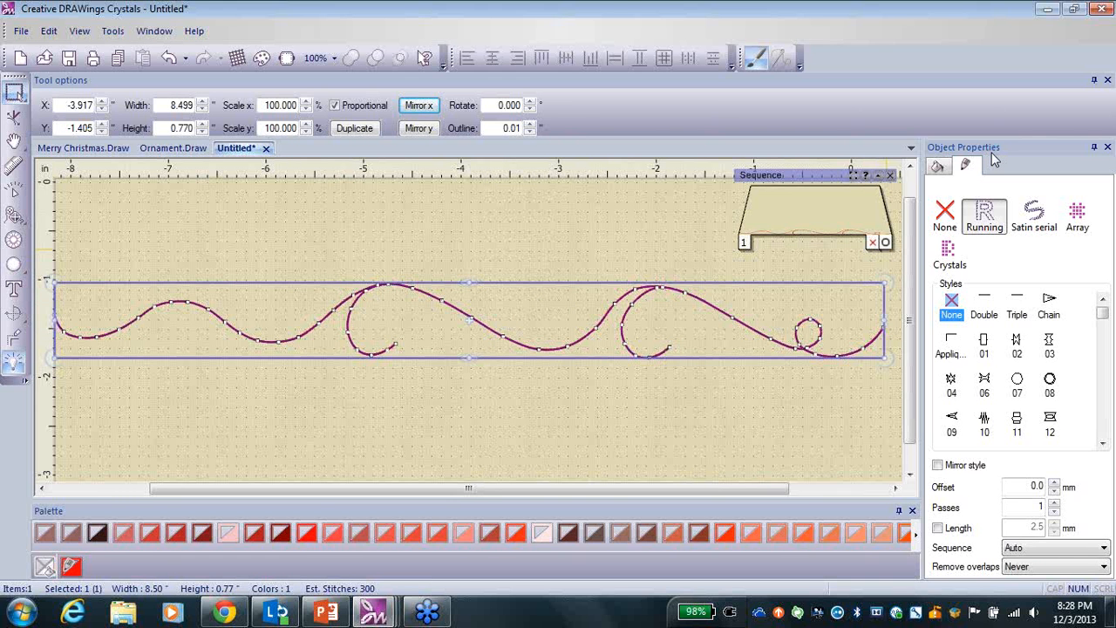
{"action": "left_click", "coordinate": [949, 253]}
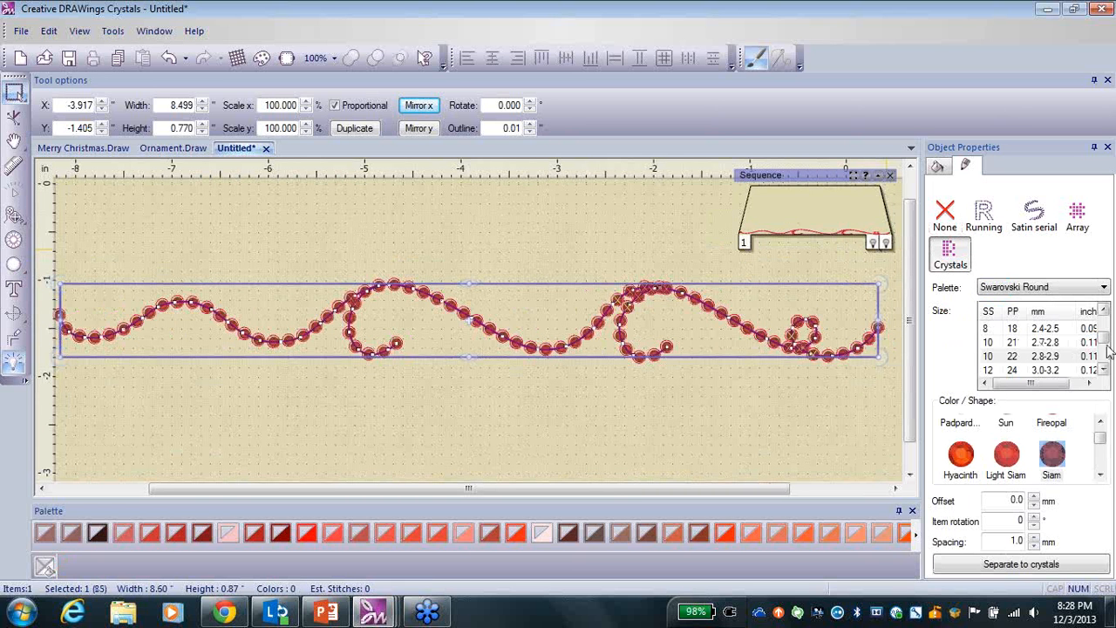
{"action": "left_click_drag", "start_coordinate": [1109, 340], "coordinate": [1105, 310]}
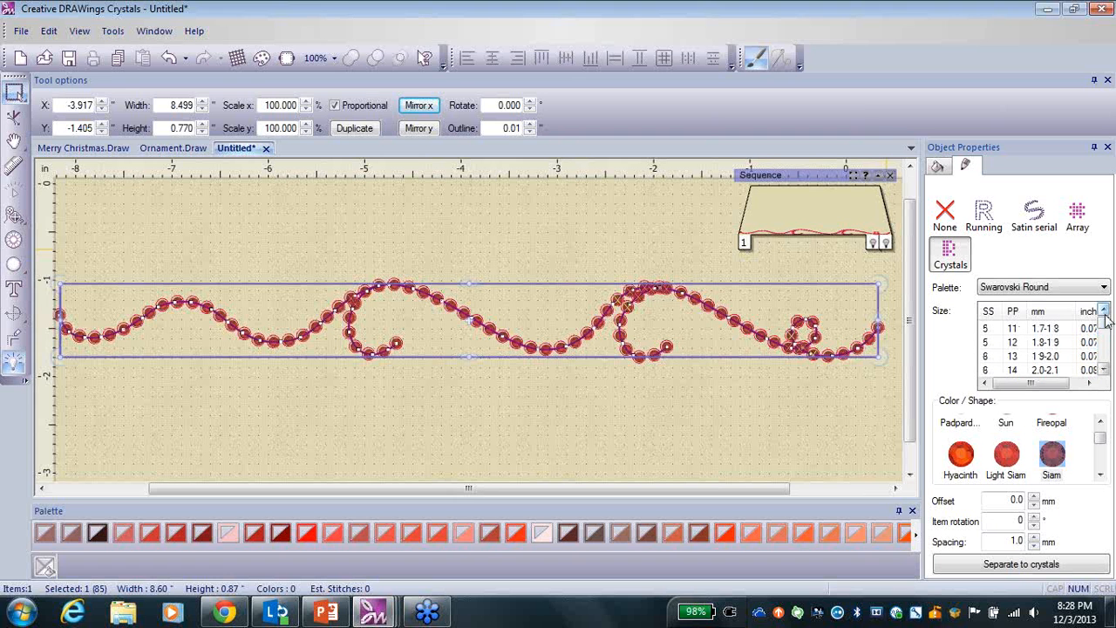
{"action": "left_click", "coordinate": [990, 358]}
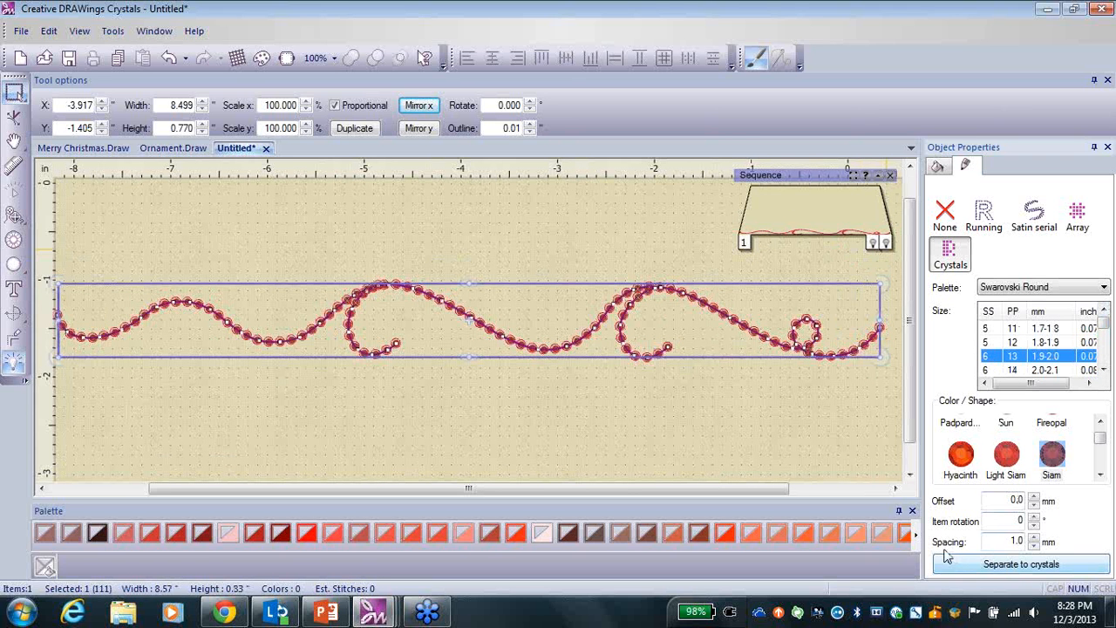
- Set the crystal spacing along the vine to 1.5 mm and deselect the vine
{"action": "left_click", "coordinate": [1003, 540]}
{"action": "left_click_drag", "start_coordinate": [1003, 541], "coordinate": [1057, 536]}
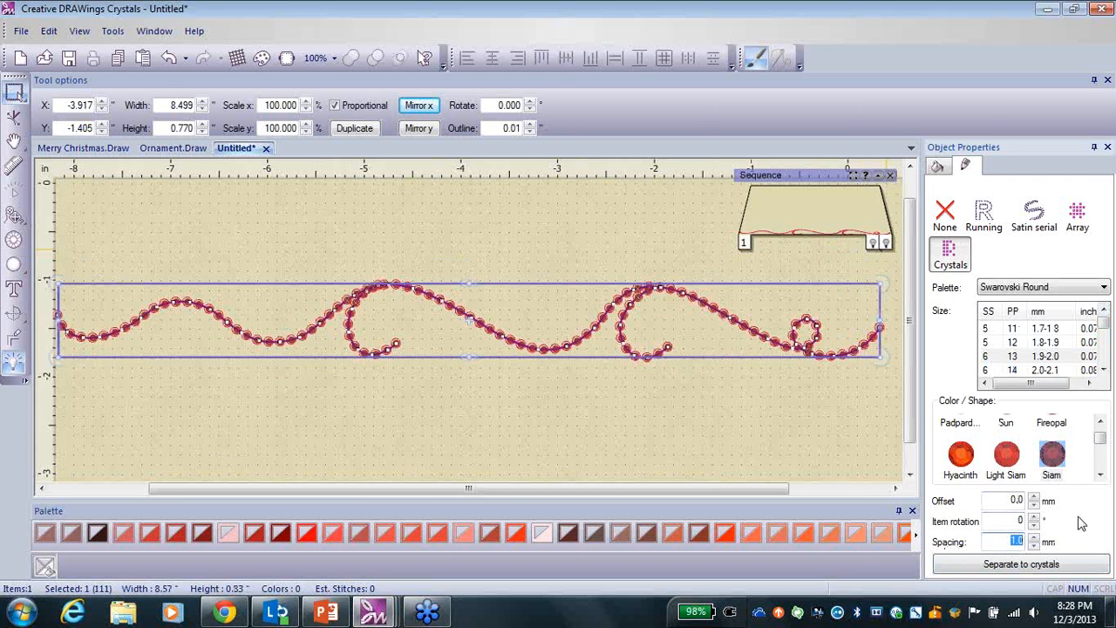
{"action": "type", "text": "1.5"}
{"action": "key", "text": "Return"}
{"action": "left_click", "coordinate": [585, 428]}
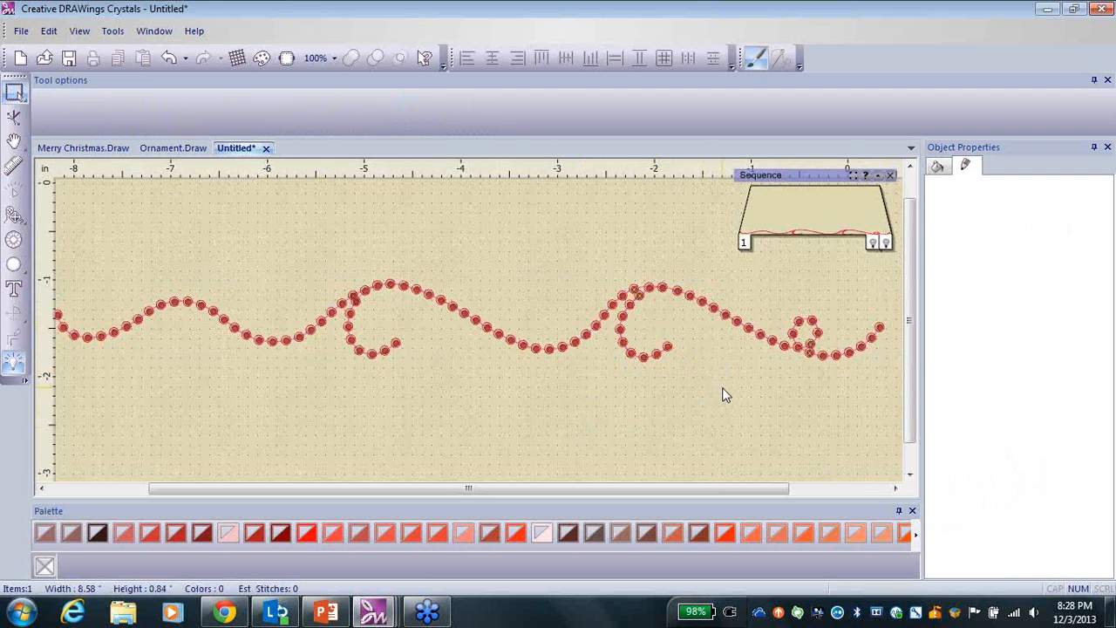
- Separate the vine outline into individual crystals, ungroup them and clear the selection
{"action": "scroll", "coordinate": [722, 395], "scroll_direction": "up", "scroll_amount": 5}
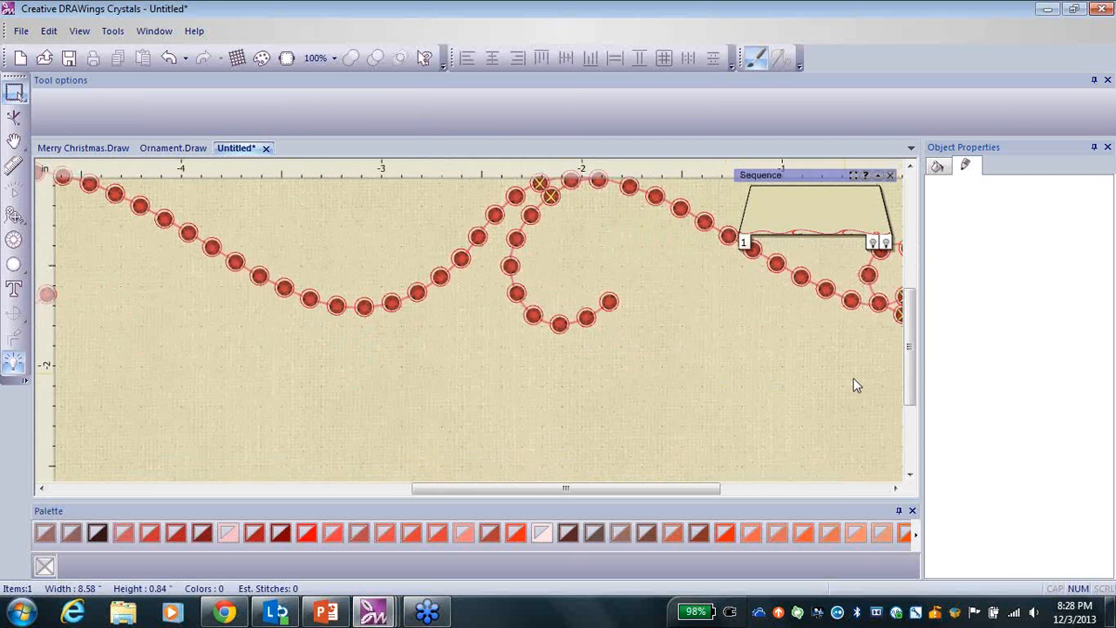
{"action": "scroll", "coordinate": [776, 374], "scroll_direction": "up", "scroll_amount": 3}
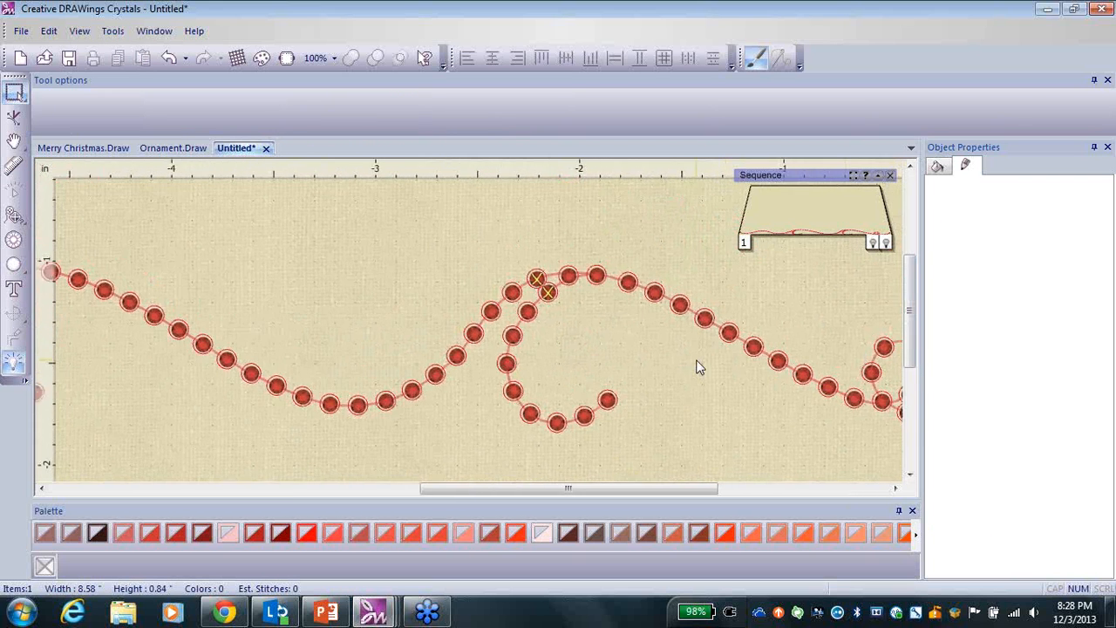
{"action": "scroll", "coordinate": [694, 366], "scroll_direction": "up", "scroll_amount": 2}
{"action": "scroll", "coordinate": [908, 331], "scroll_direction": "up", "scroll_amount": 1}
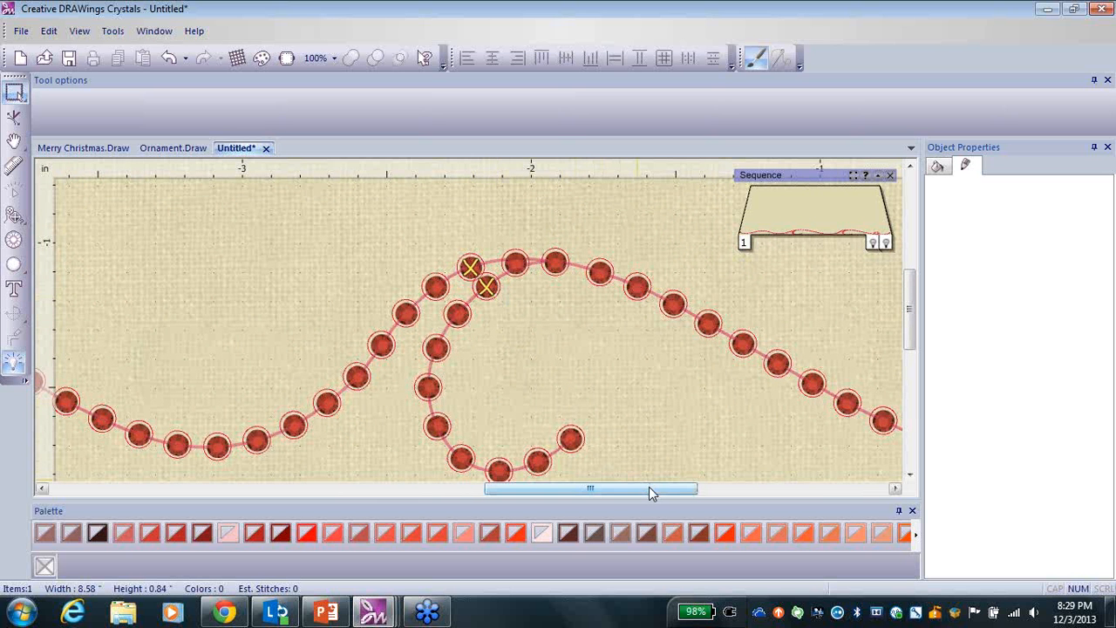
{"action": "left_click_drag", "start_coordinate": [648, 487], "coordinate": [521, 481]}
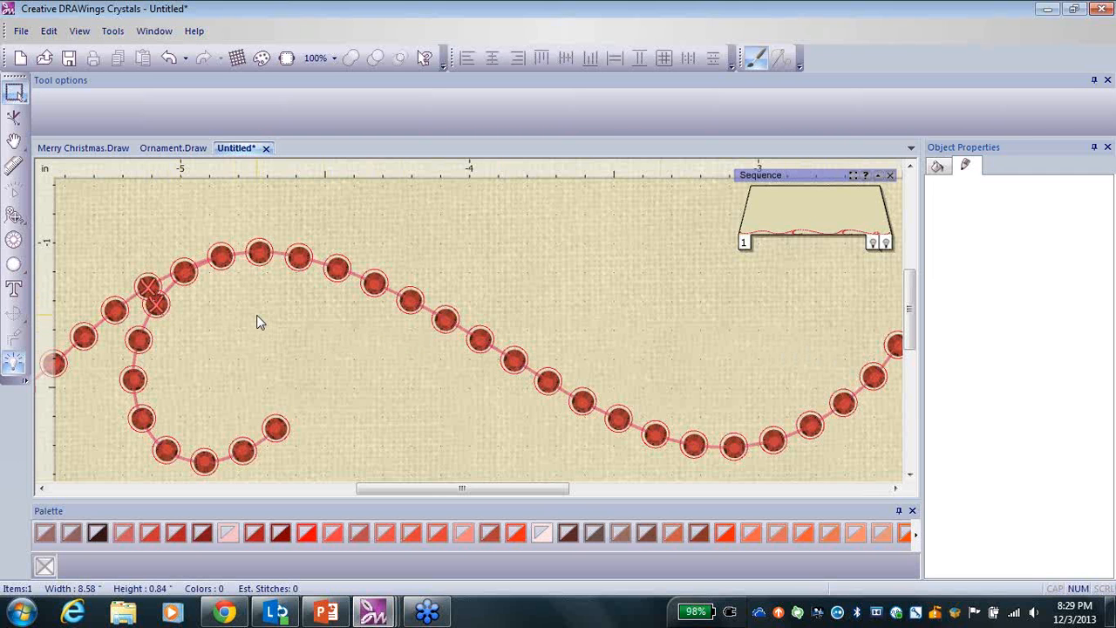
{"action": "left_click", "coordinate": [150, 290]}
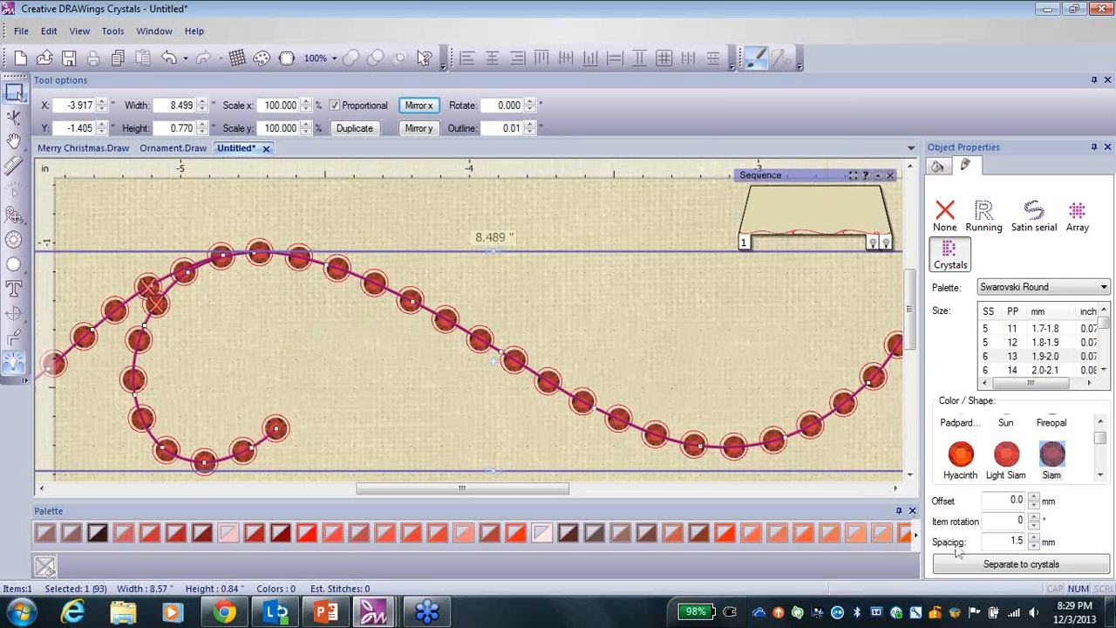
{"action": "left_click", "coordinate": [1003, 563]}
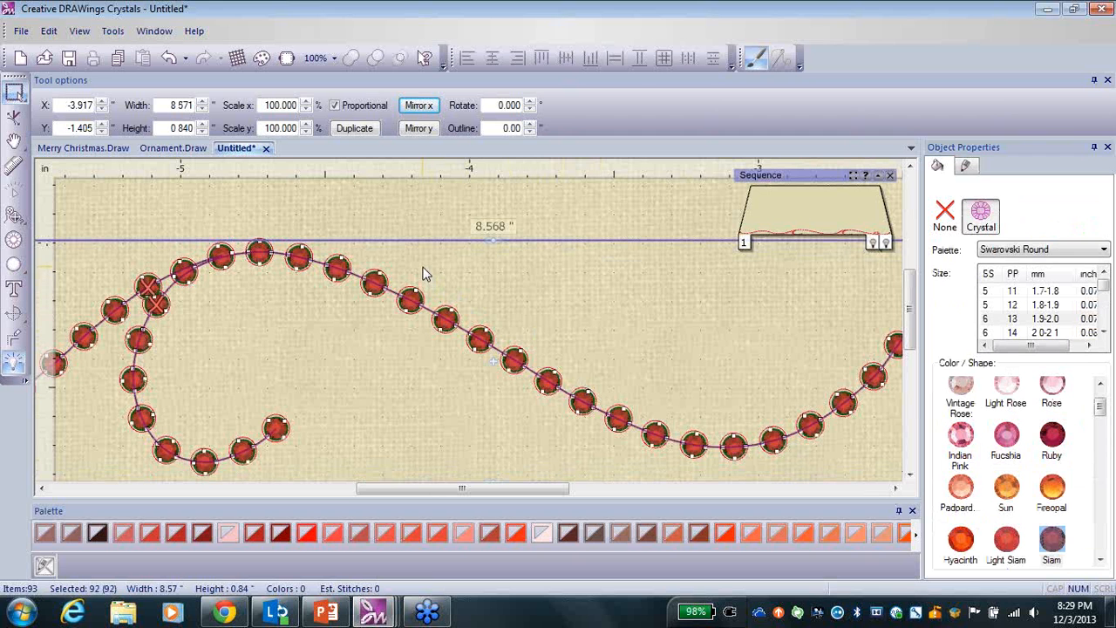
{"action": "right_click", "coordinate": [462, 288]}
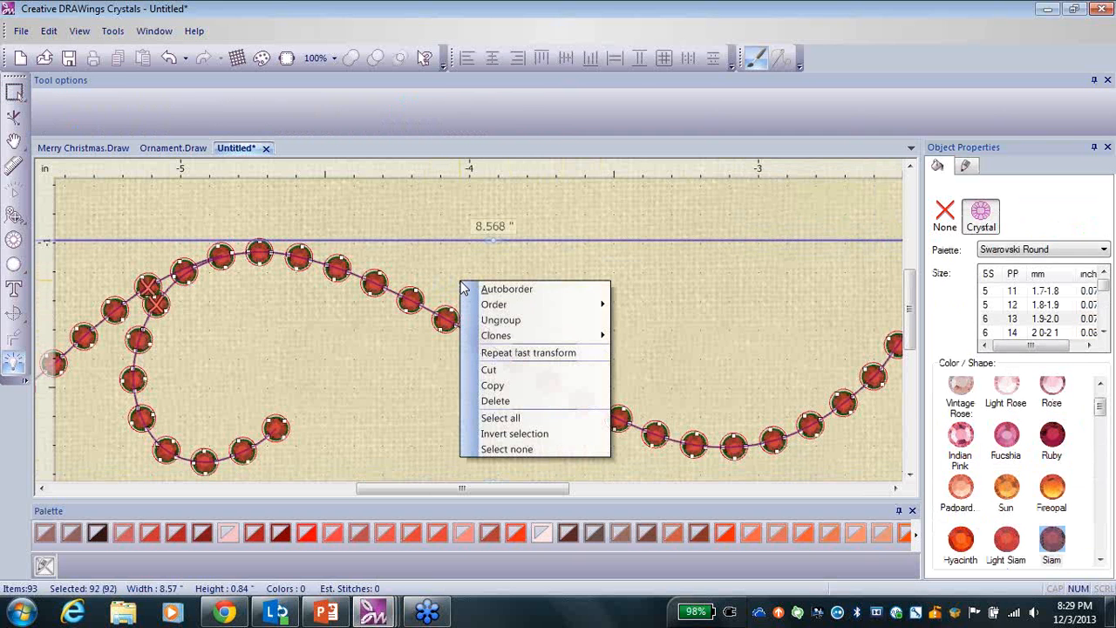
{"action": "left_click", "coordinate": [512, 321]}
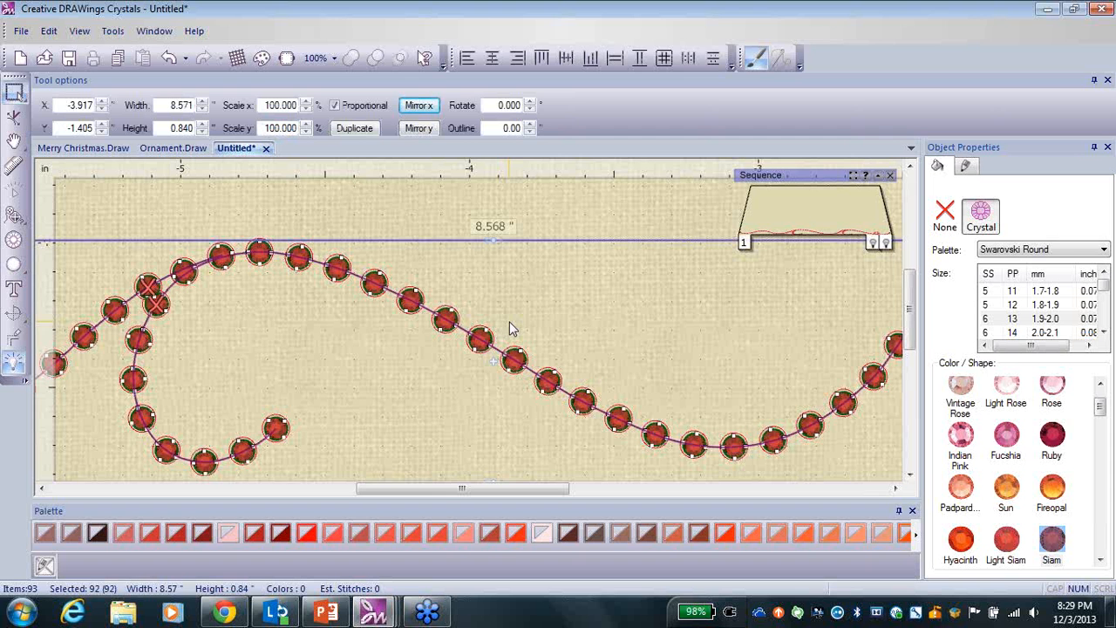
{"action": "left_click", "coordinate": [177, 201]}
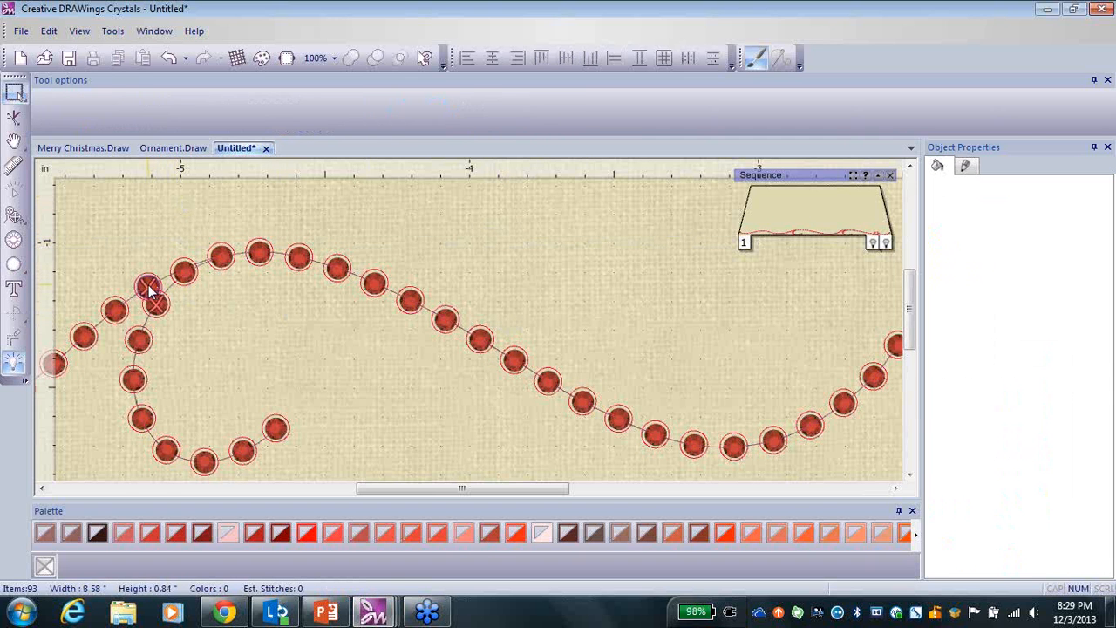
- Reposition the overlapping crystals where the vine's first curl branches off so they are evenly spaced, and clear the selection
{"action": "left_click", "coordinate": [150, 294]}
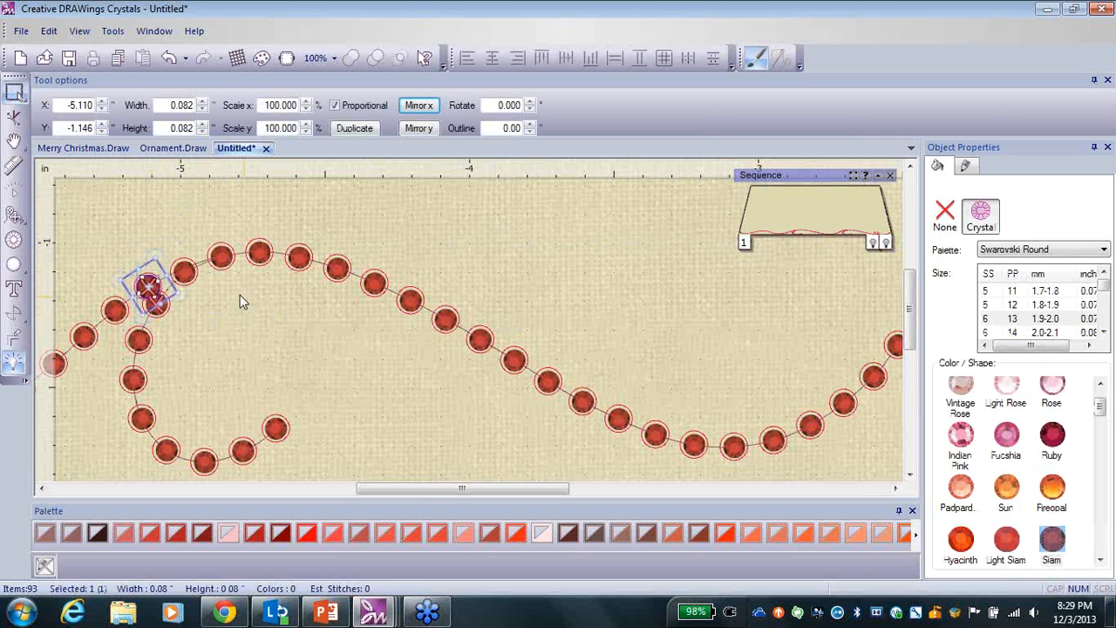
{"action": "mouse_move", "coordinate": [149, 278]}
{"action": "left_mouse_down"}
{"action": "mouse_move", "coordinate": [146, 262]}
{"action": "mouse_move", "coordinate": [148, 288]}
{"action": "mouse_move", "coordinate": [144, 277]}
{"action": "left_mouse_up"}
{"action": "left_click", "coordinate": [162, 307]}
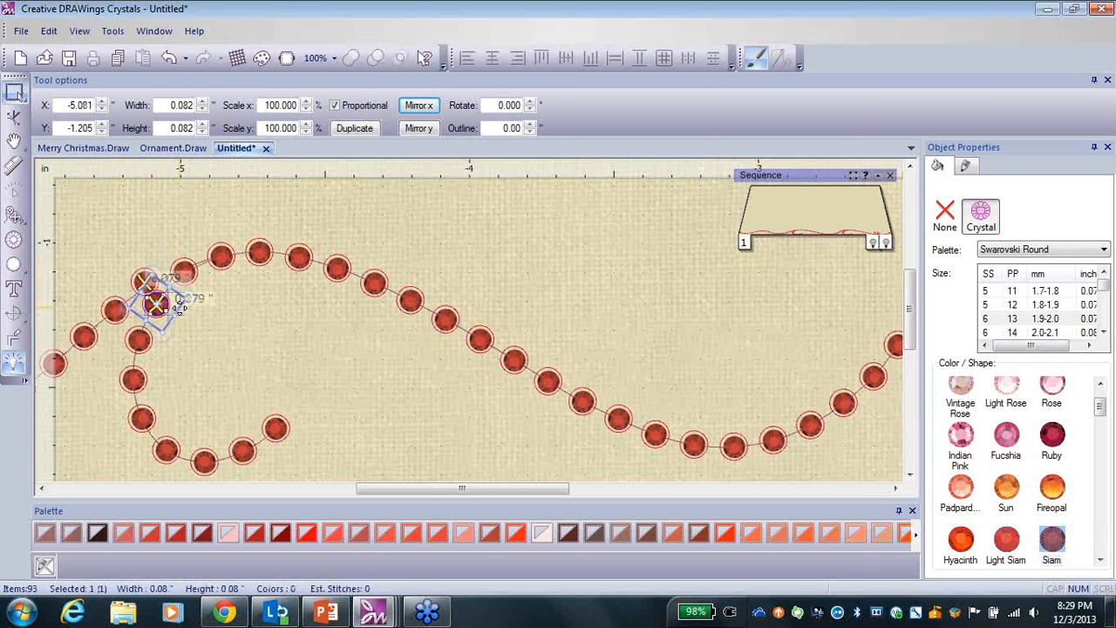
{"action": "left_click_drag", "start_coordinate": [178, 303], "coordinate": [108, 282]}
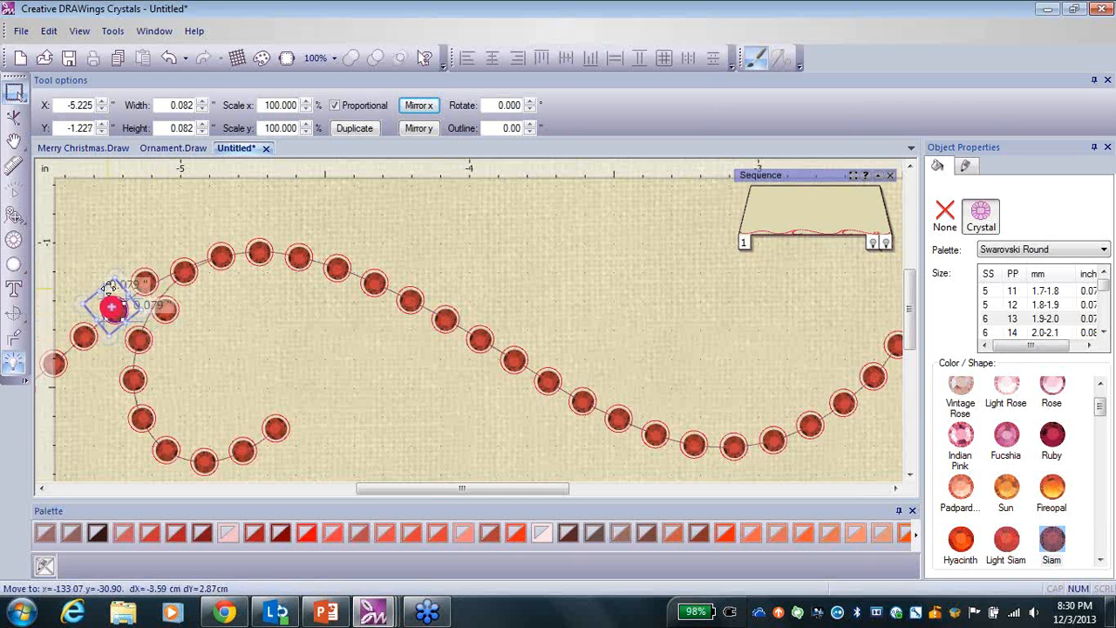
{"action": "left_click", "coordinate": [142, 344]}
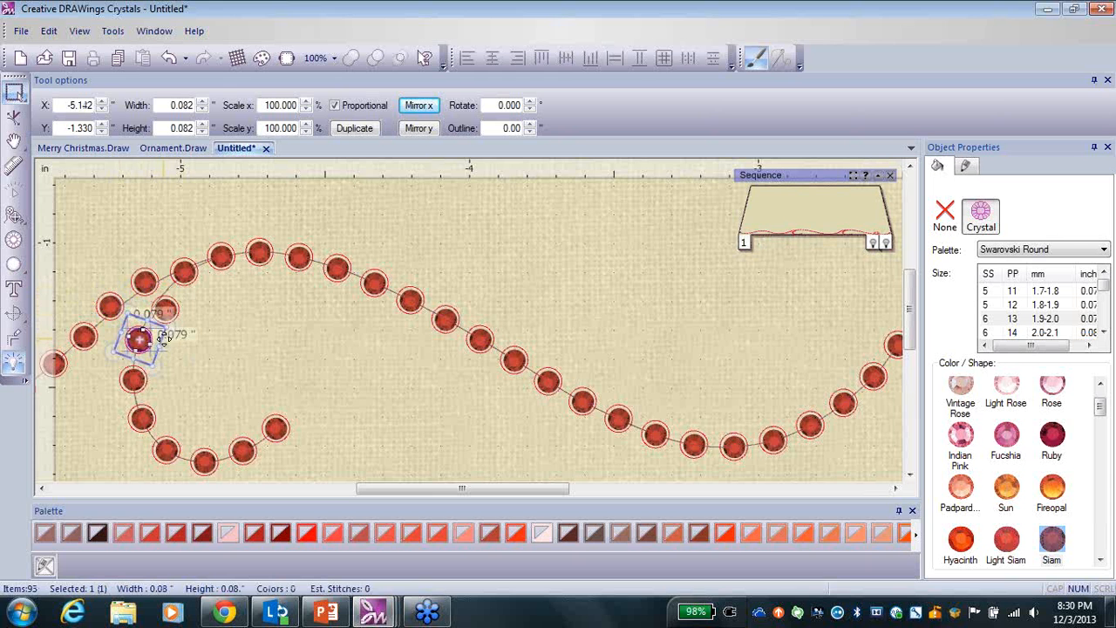
{"action": "left_click_drag", "start_coordinate": [164, 340], "coordinate": [172, 342]}
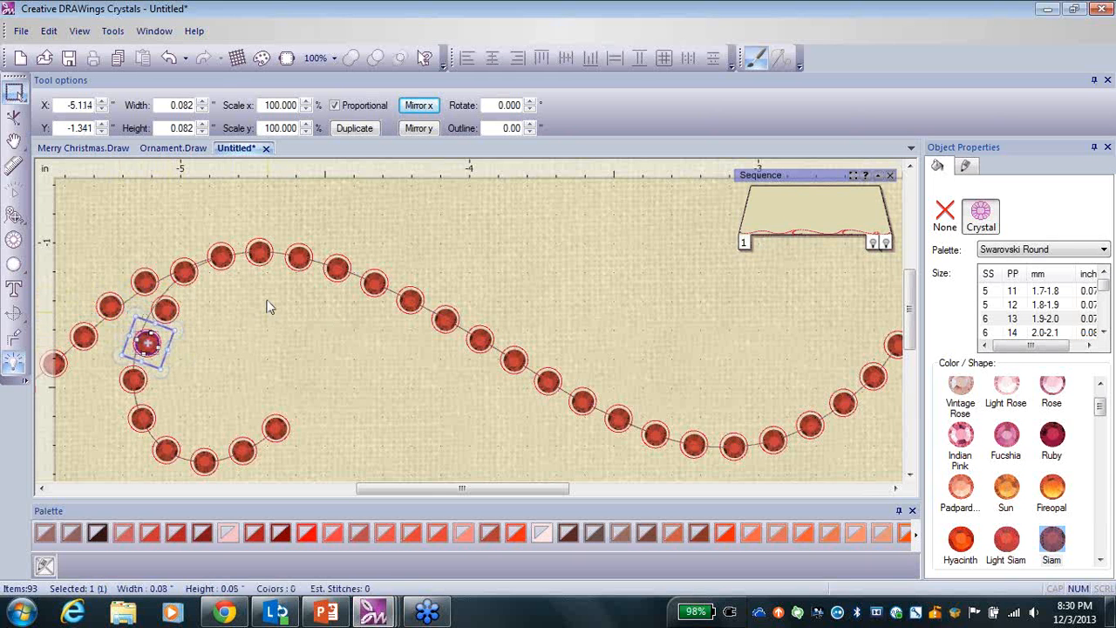
{"action": "left_click", "coordinate": [463, 419]}
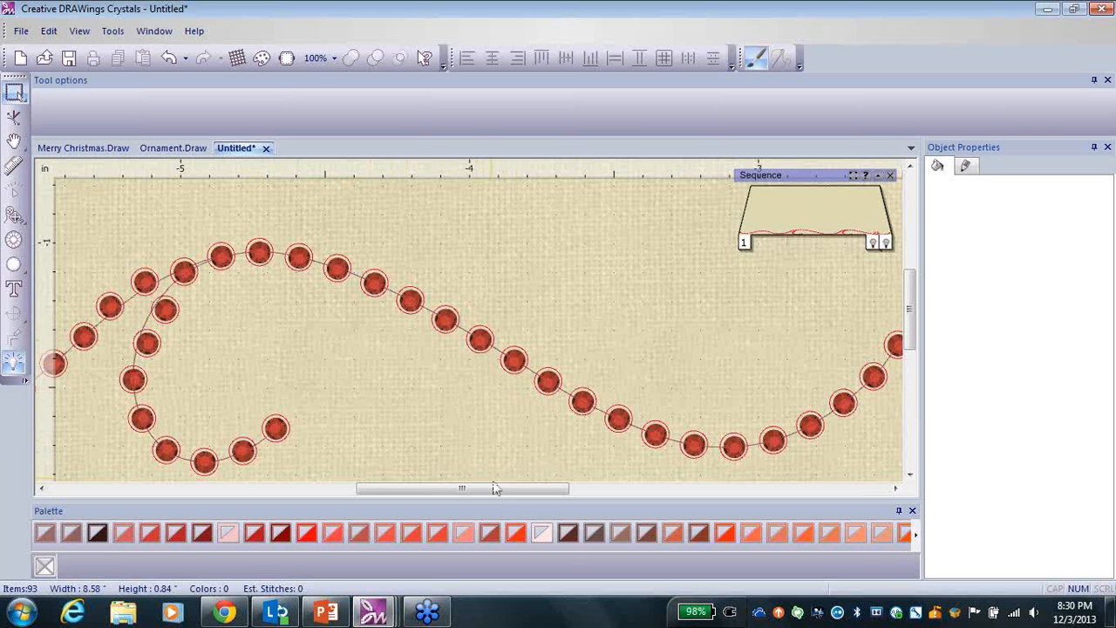
- Move apart the two overlapping crystals where the vine's second curl branches off and deselect them
{"action": "left_click_drag", "start_coordinate": [496, 489], "coordinate": [595, 489]}
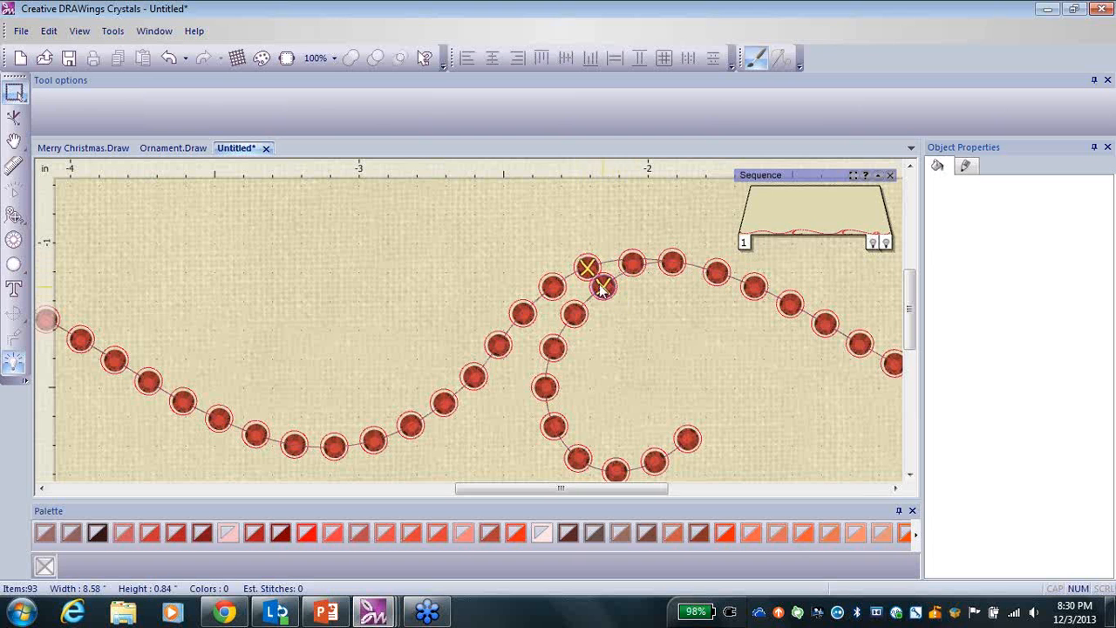
{"action": "left_click", "coordinate": [587, 265]}
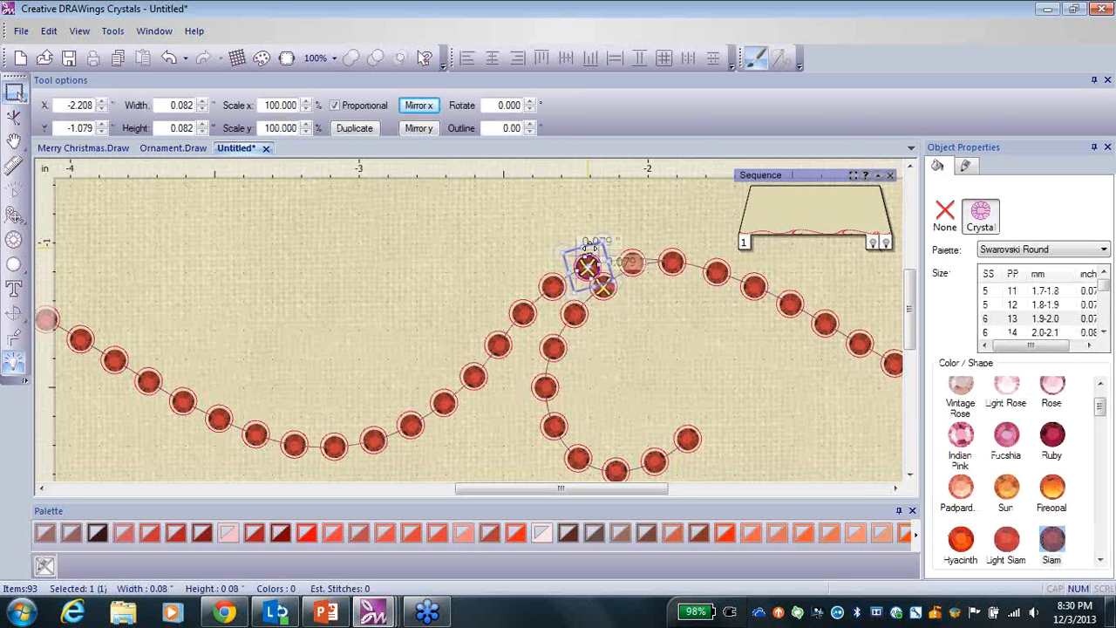
{"action": "left_click_drag", "start_coordinate": [586, 264], "coordinate": [584, 239]}
{"action": "left_click", "coordinate": [608, 291]}
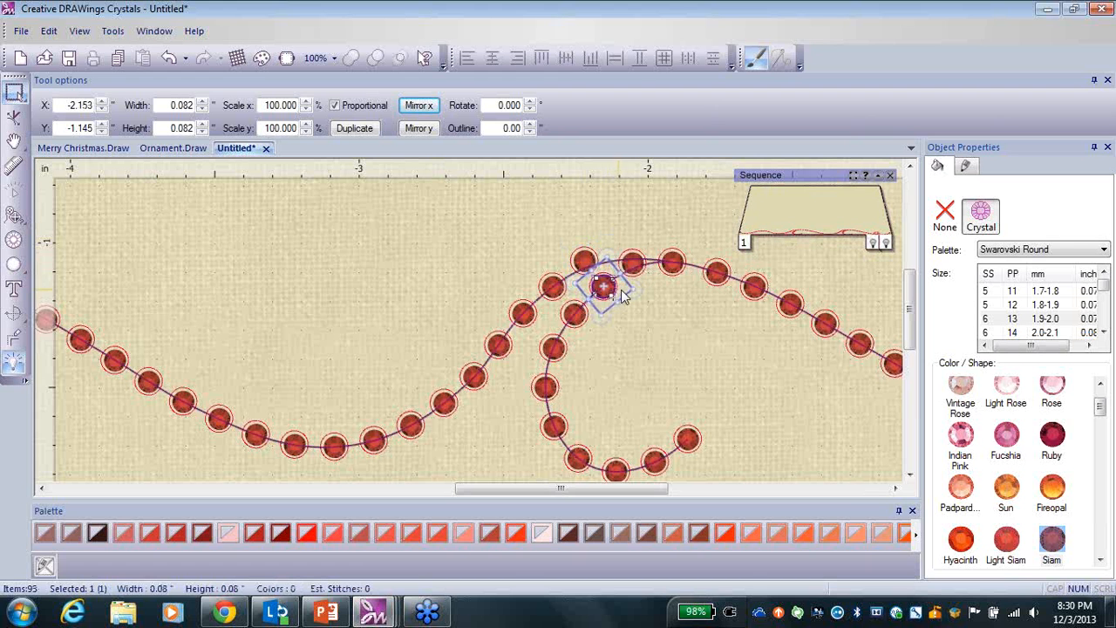
{"action": "left_click_drag", "start_coordinate": [611, 299], "coordinate": [631, 302]}
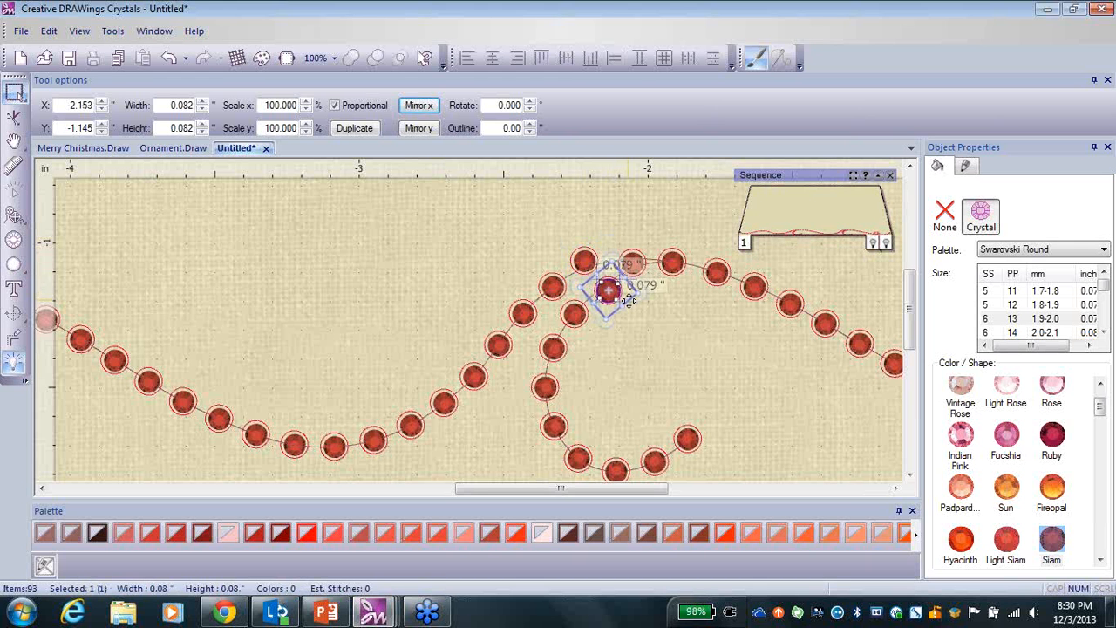
{"action": "left_click", "coordinate": [377, 266]}
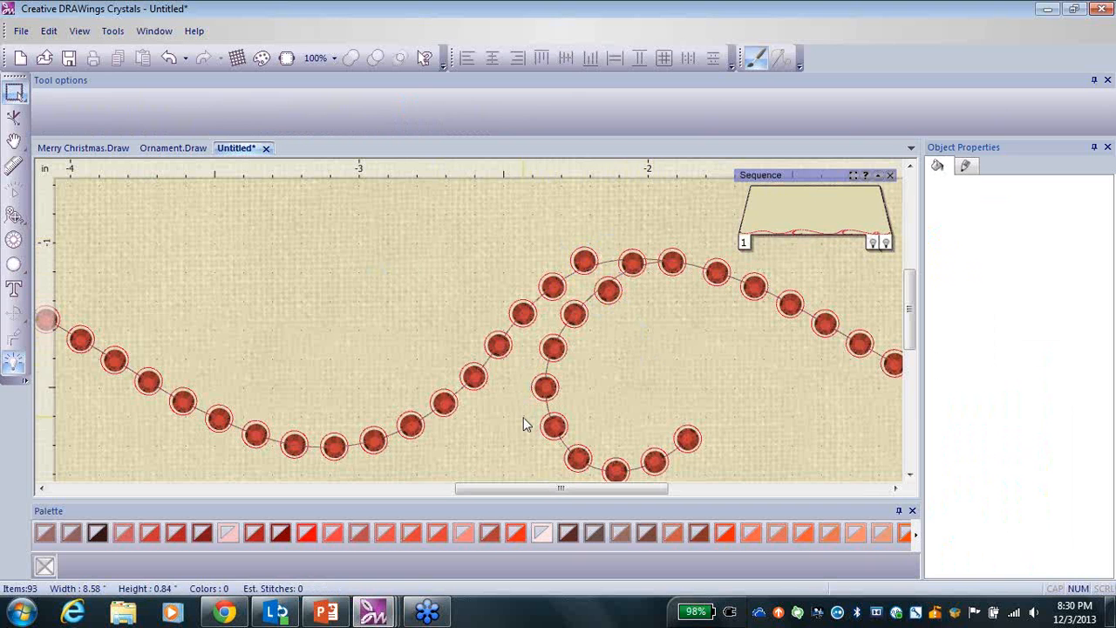
- Separate the overlapping crystals at the base of the vine's small loop and even out the loop's neighbouring crystals
{"action": "left_click_drag", "start_coordinate": [544, 485], "coordinate": [685, 485]}
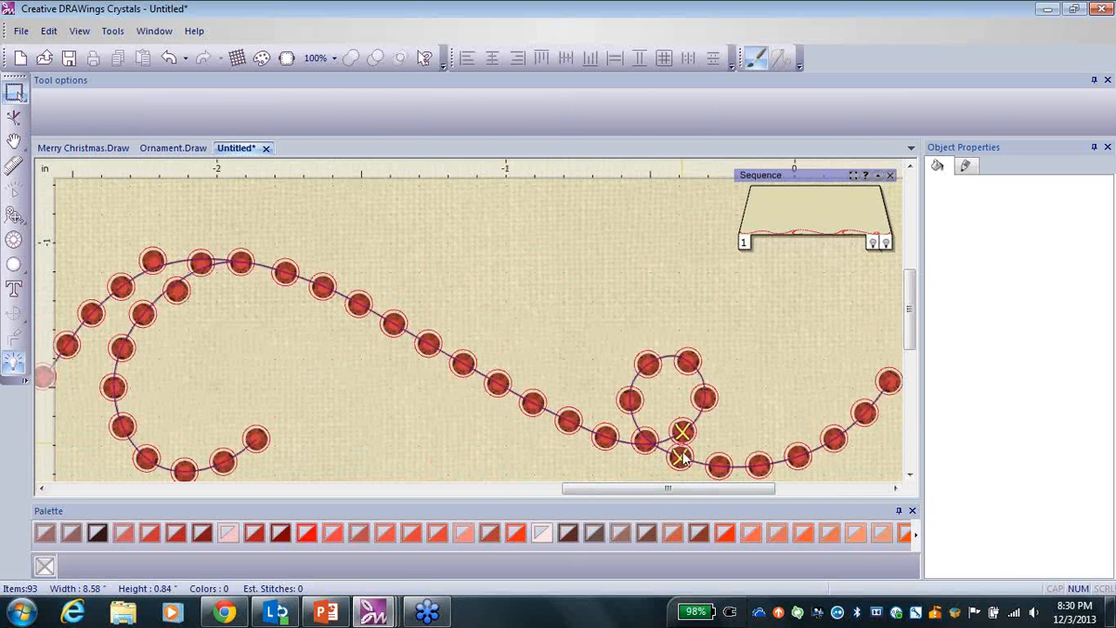
{"action": "left_click", "coordinate": [679, 458]}
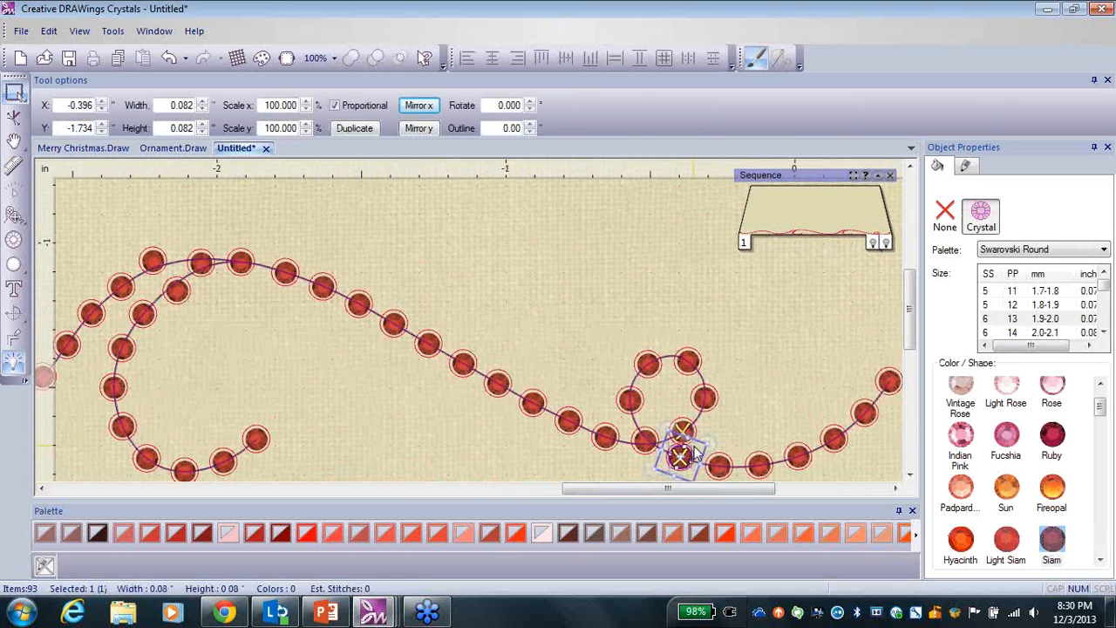
{"action": "left_click_drag", "start_coordinate": [696, 445], "coordinate": [695, 454]}
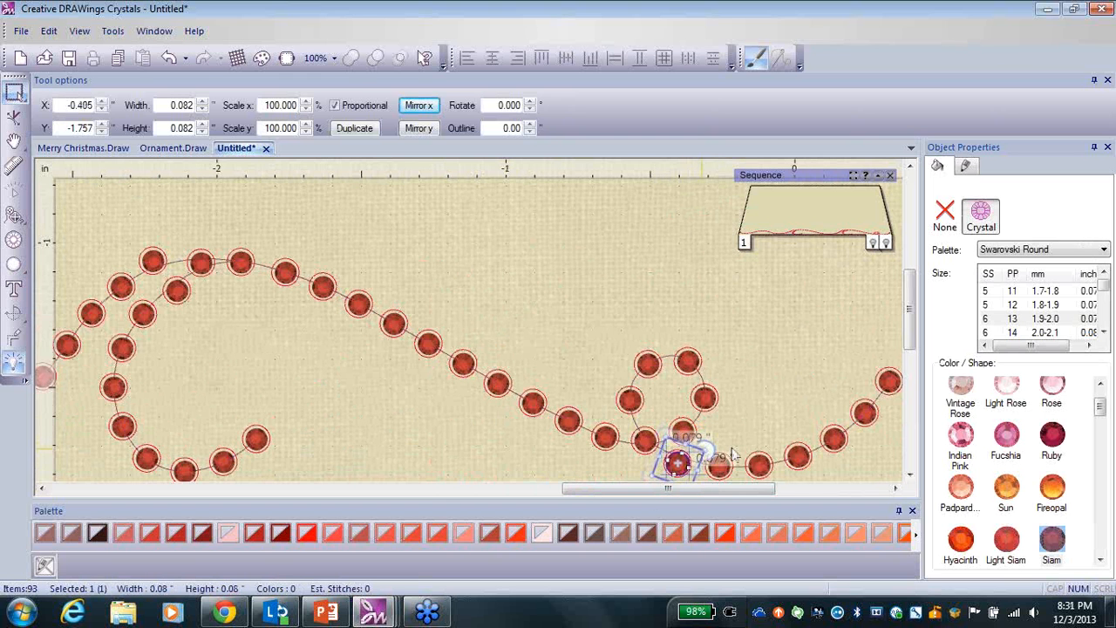
{"action": "left_click", "coordinate": [518, 299]}
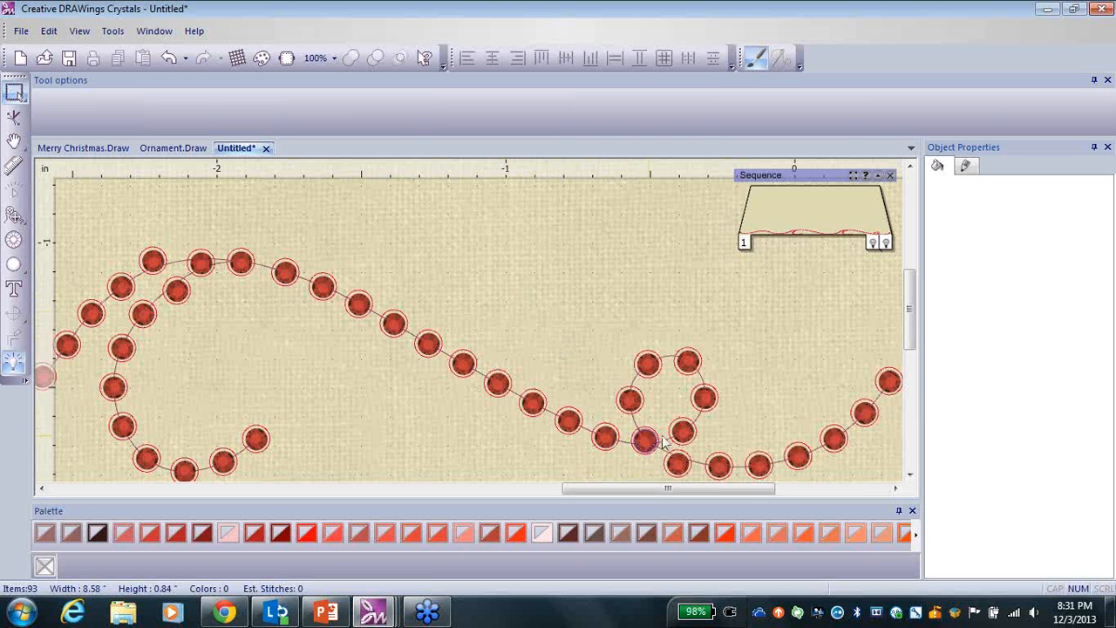
{"action": "left_click", "coordinate": [705, 398]}
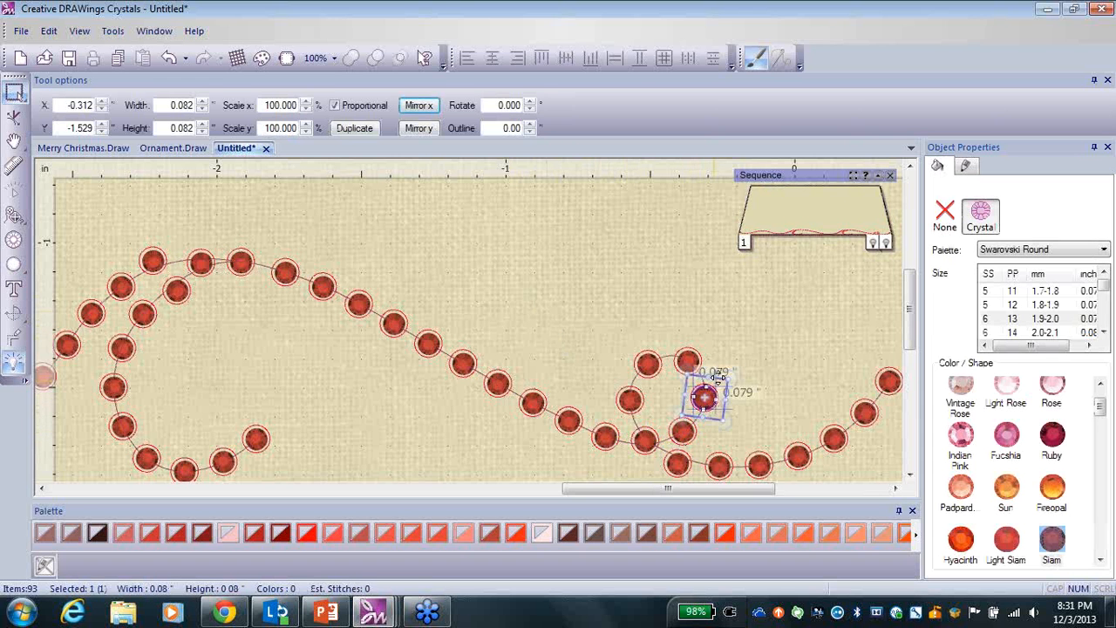
{"action": "left_click_drag", "start_coordinate": [717, 378], "coordinate": [694, 406]}
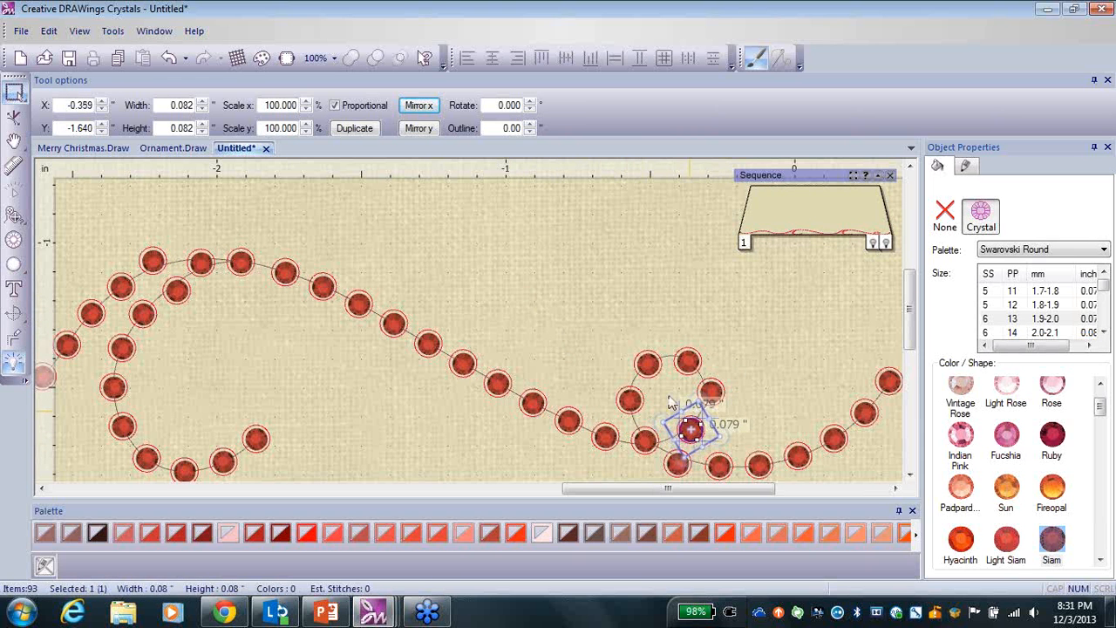
{"action": "left_click", "coordinate": [517, 291]}
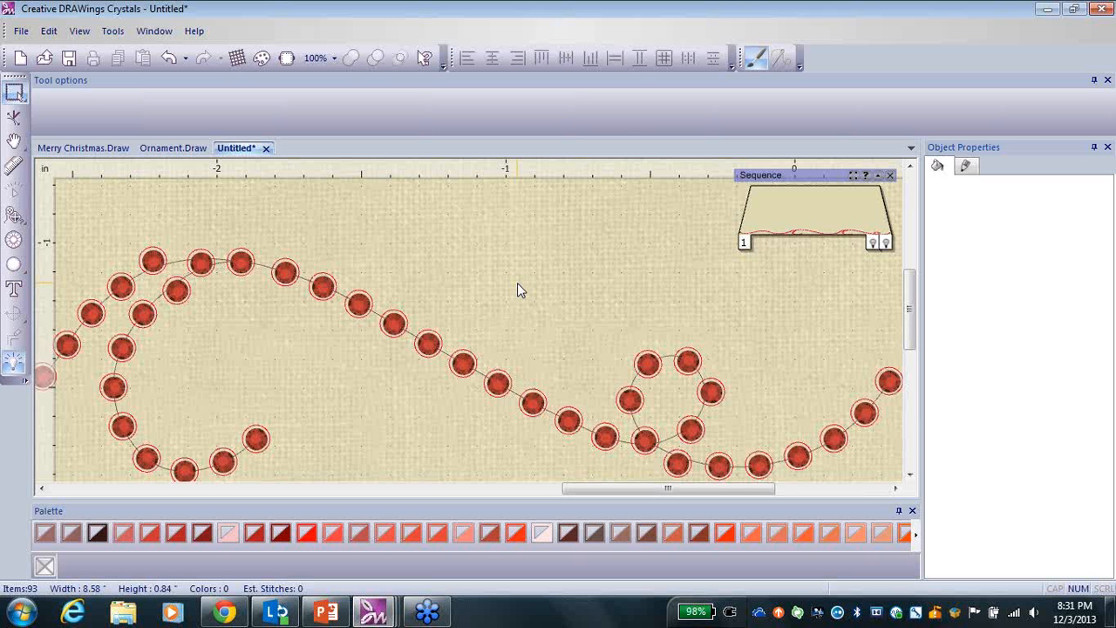
- Set up a Crystals/Cutters export of the vine with a cut frame and 2 passes, and close it without cutting
{"action": "left_click", "coordinate": [21, 31]}
{"action": "mouse_move", "coordinate": [79, 206]}
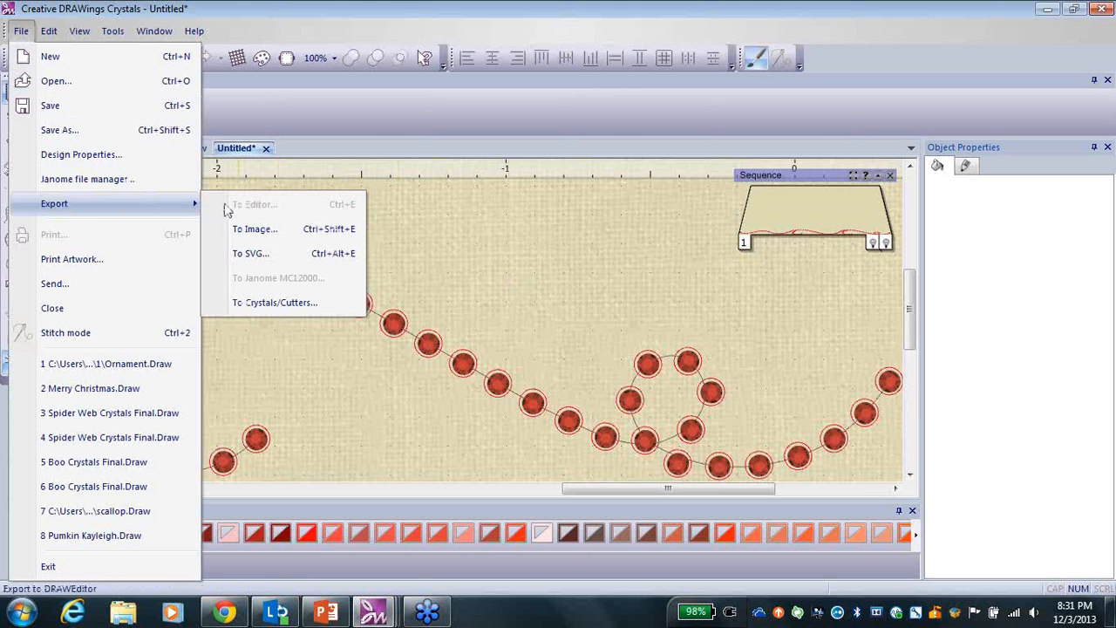
{"action": "left_click", "coordinate": [310, 303]}
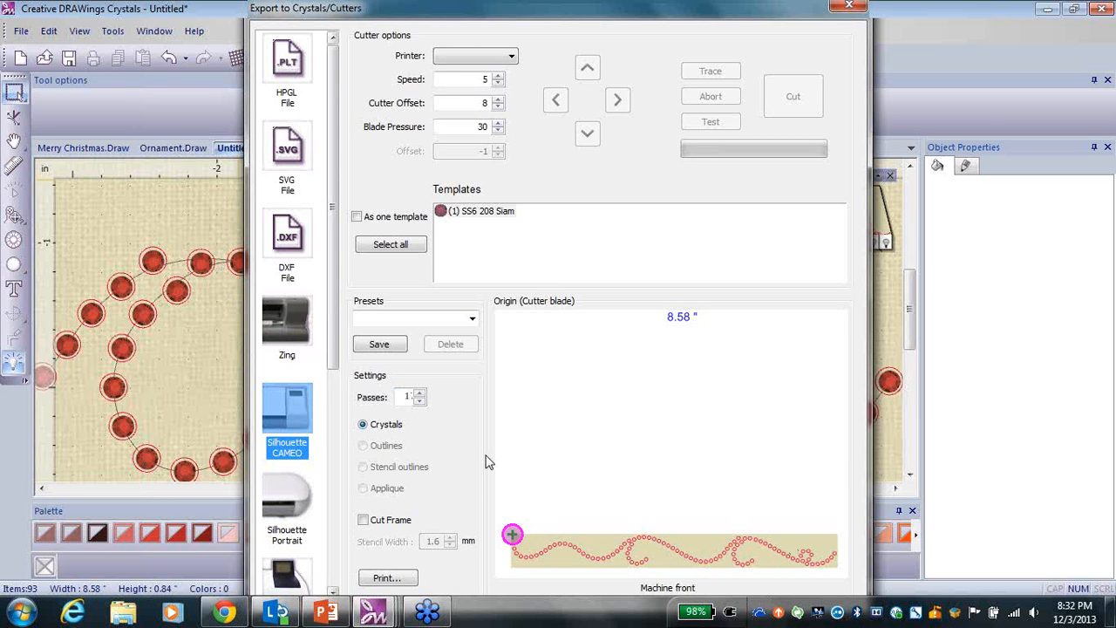
{"action": "left_click", "coordinate": [365, 520]}
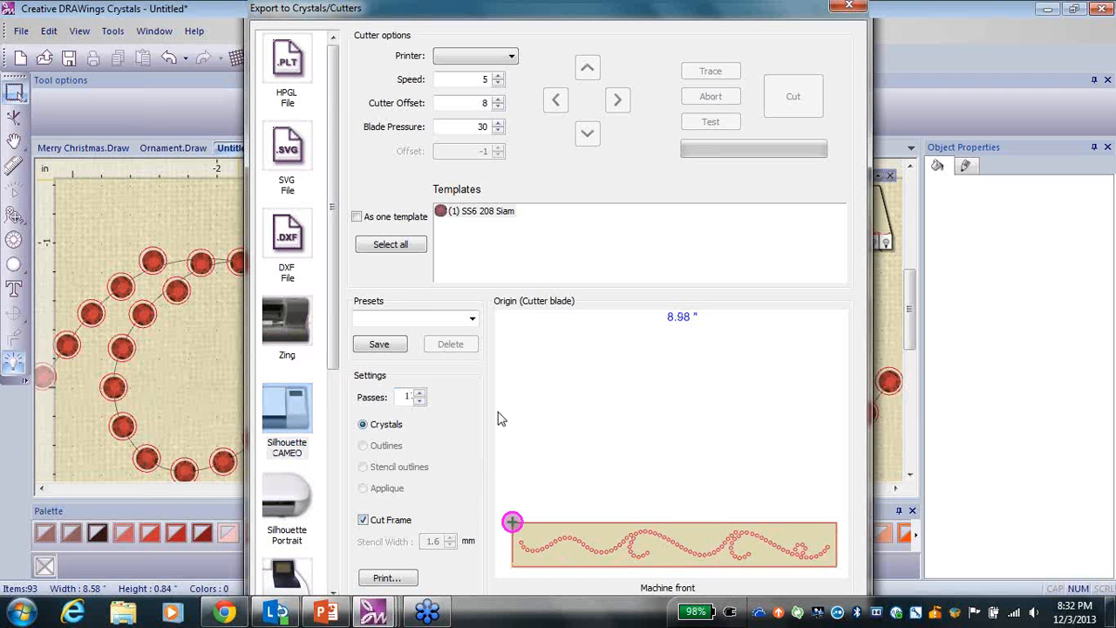
{"action": "left_click", "coordinate": [420, 394]}
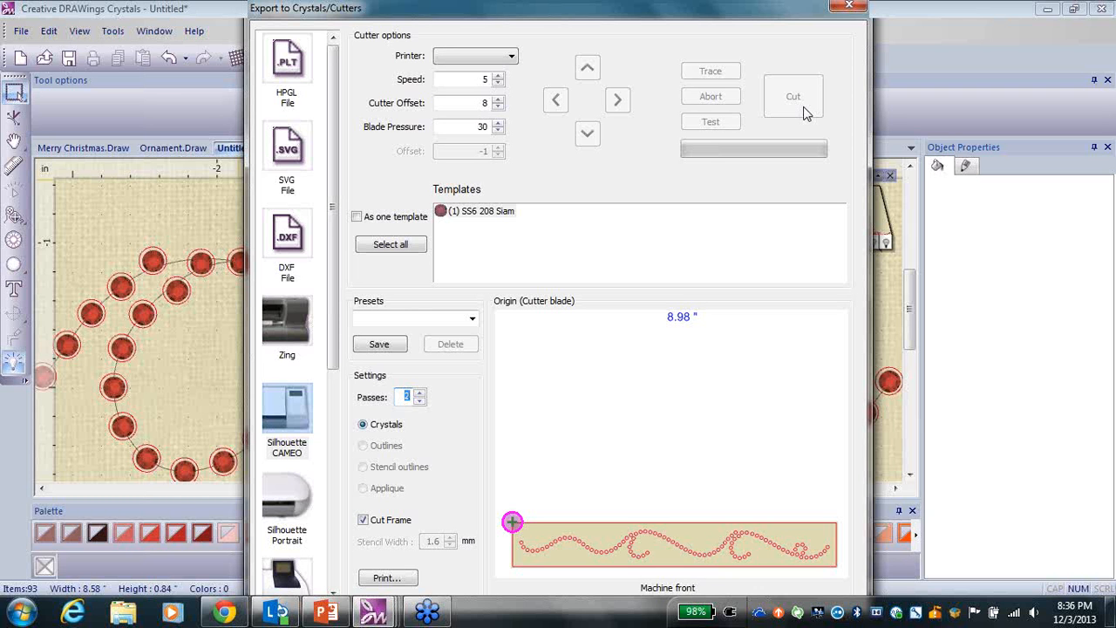
{"action": "left_click", "coordinate": [847, 8]}
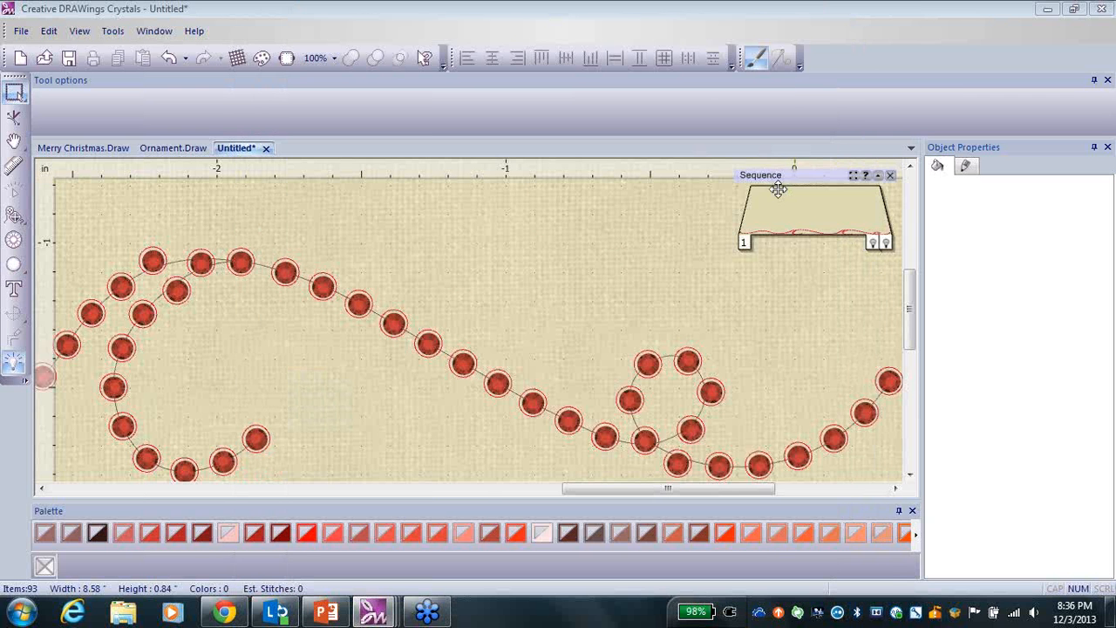
- Switch to PowerPoint to view the finished scrapbook page on the "Lets get started" slide full screen, and return to the vine design
{"action": "left_click", "coordinate": [324, 615]}
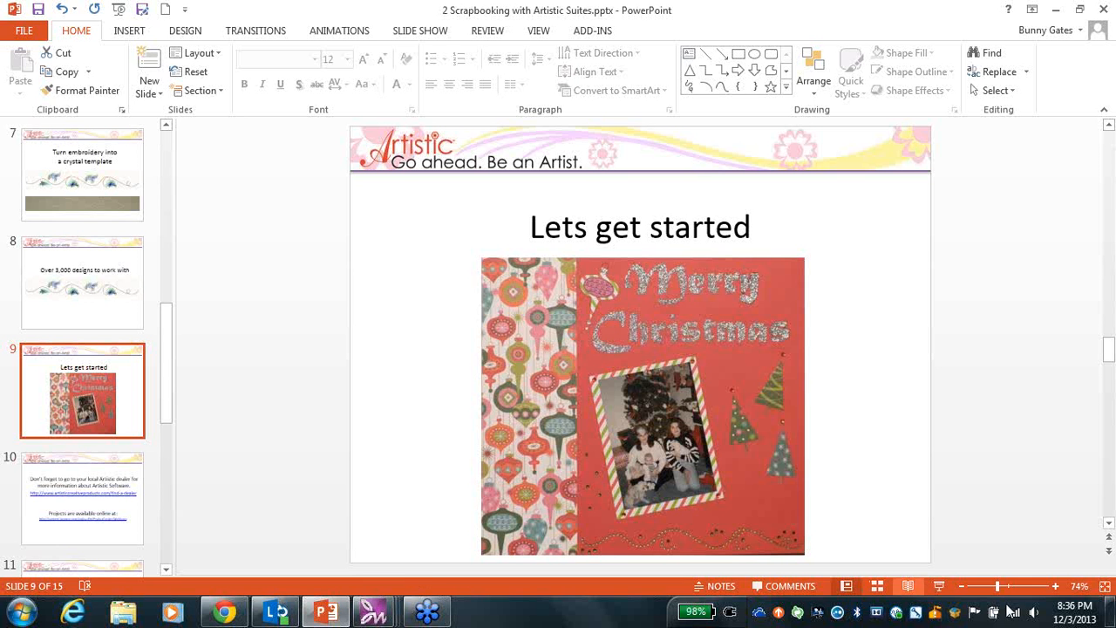
{"action": "left_click", "coordinate": [939, 586]}
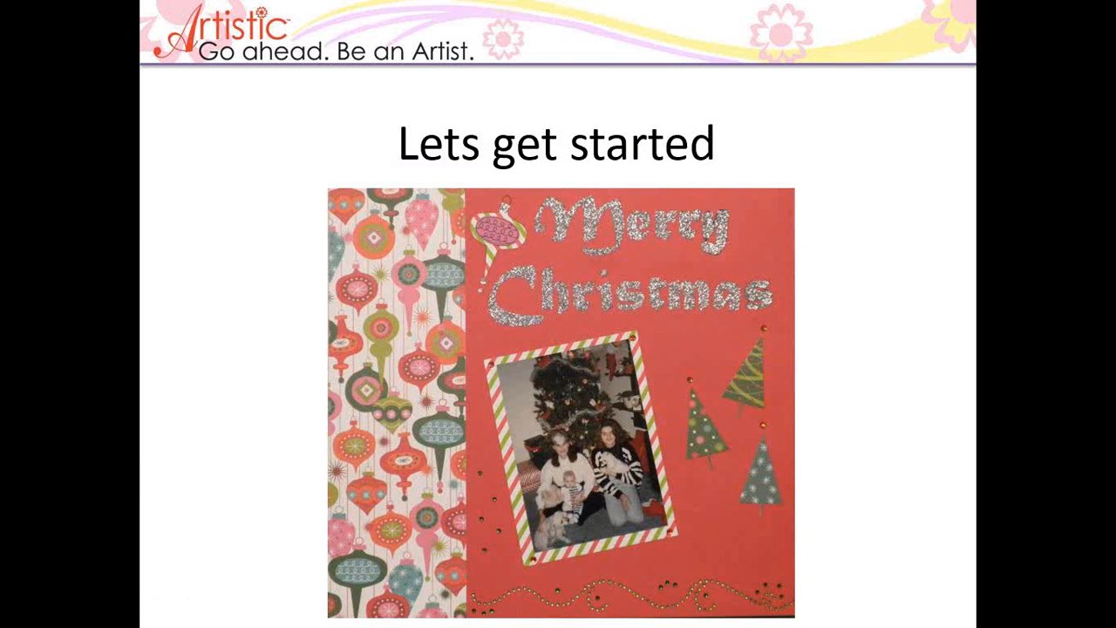
{"action": "key", "text": "Escape"}
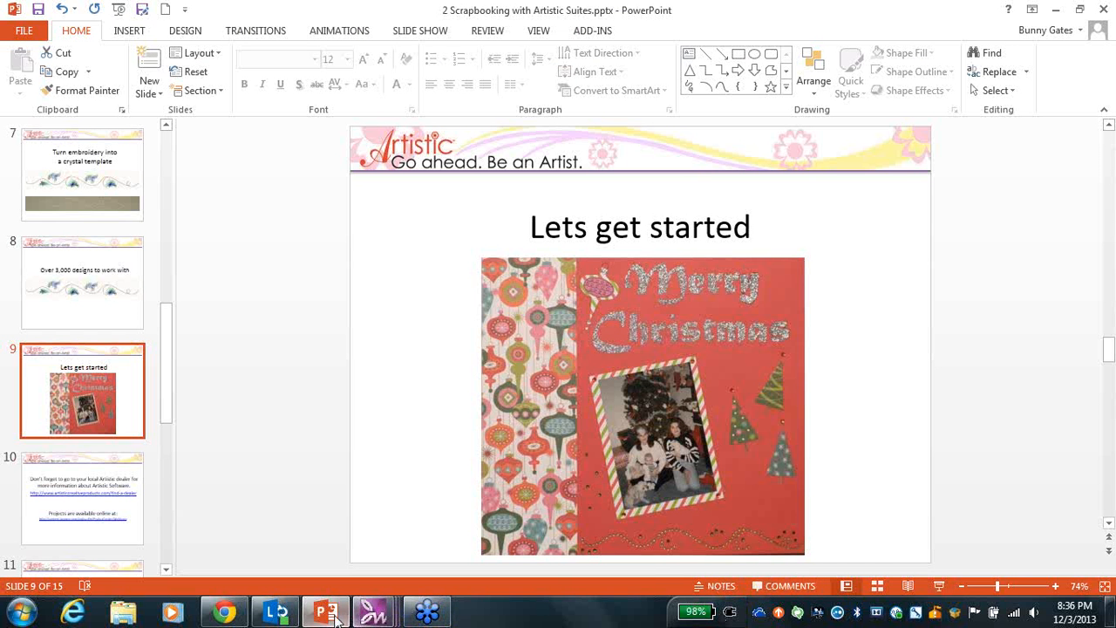
{"action": "mouse_move", "coordinate": [375, 618]}
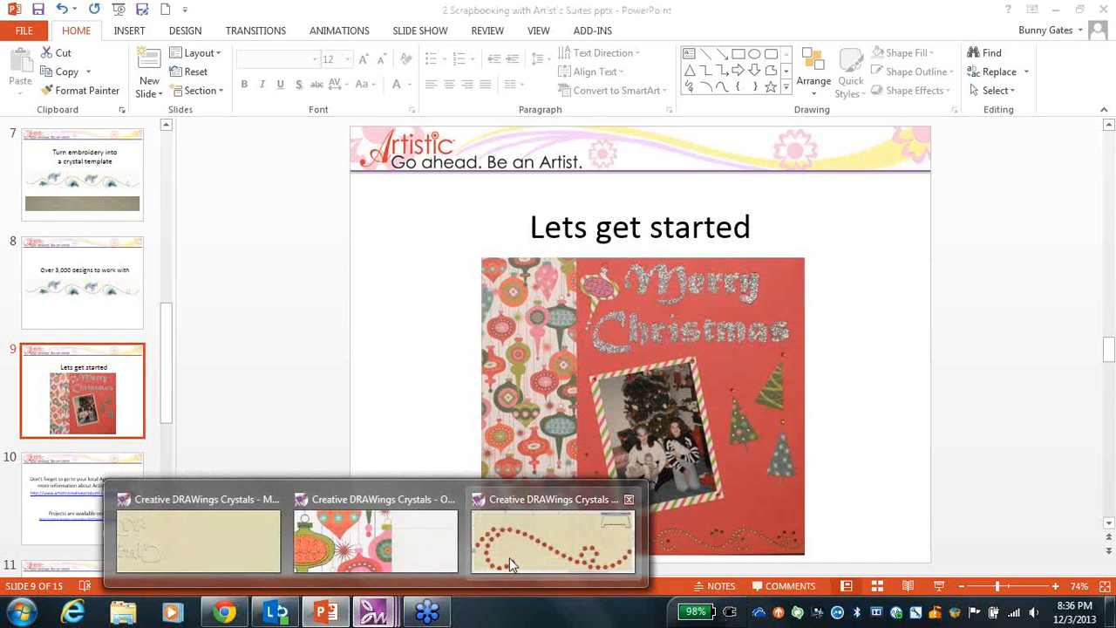
{"action": "left_click", "coordinate": [525, 541]}
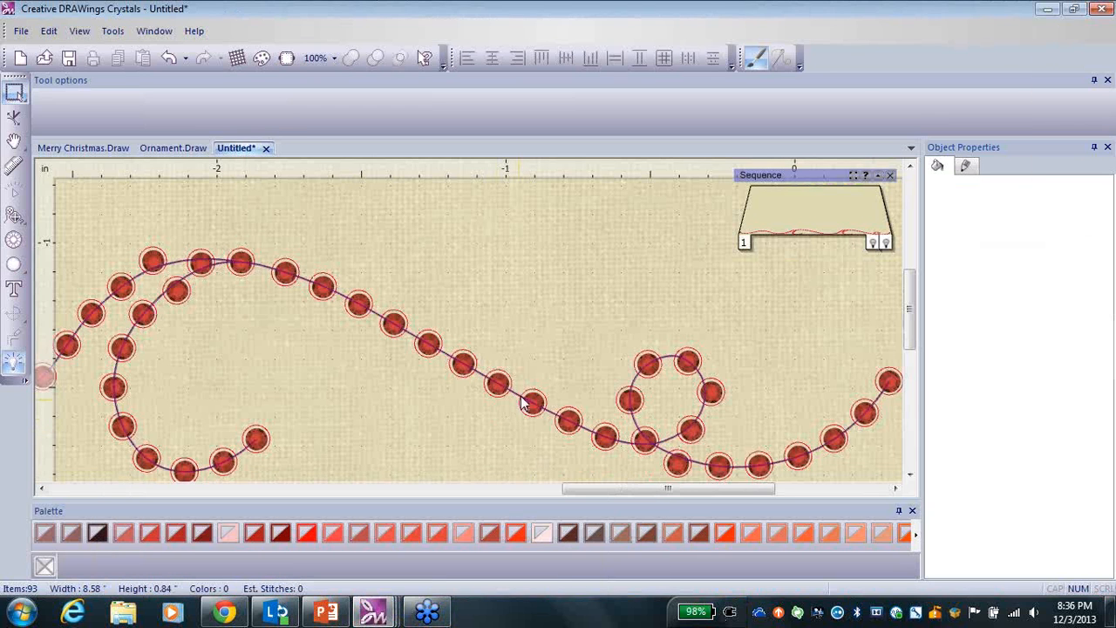
- Place a single Siam Swarovski Round crystal in size SS 10 /PP 21 just above the vine's first dip
{"action": "scroll", "coordinate": [372, 382], "scroll_direction": "down", "scroll_amount": 5}
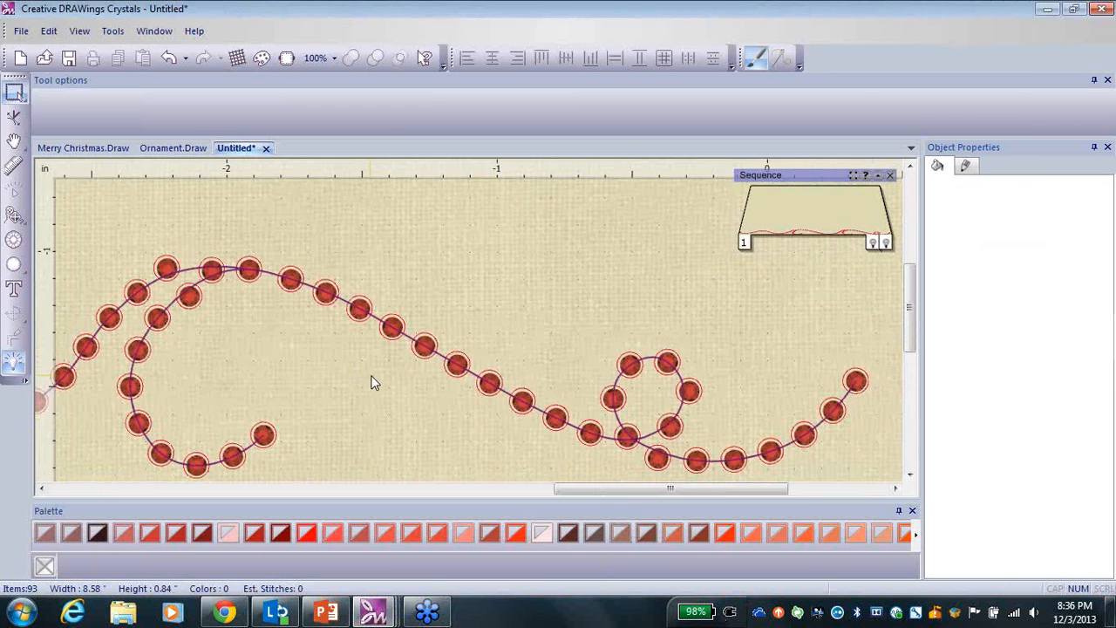
{"action": "left_click_drag", "start_coordinate": [595, 491], "coordinate": [455, 499]}
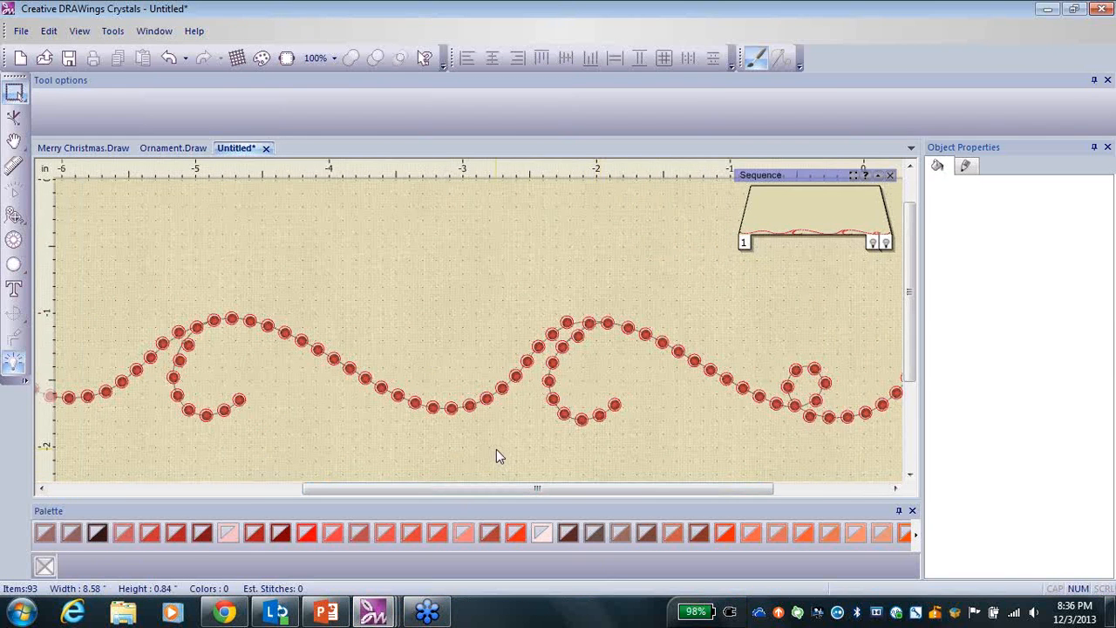
{"action": "scroll", "coordinate": [496, 456], "scroll_direction": "down", "scroll_amount": 2}
{"action": "left_click_drag", "start_coordinate": [567, 495], "coordinate": [486, 499]}
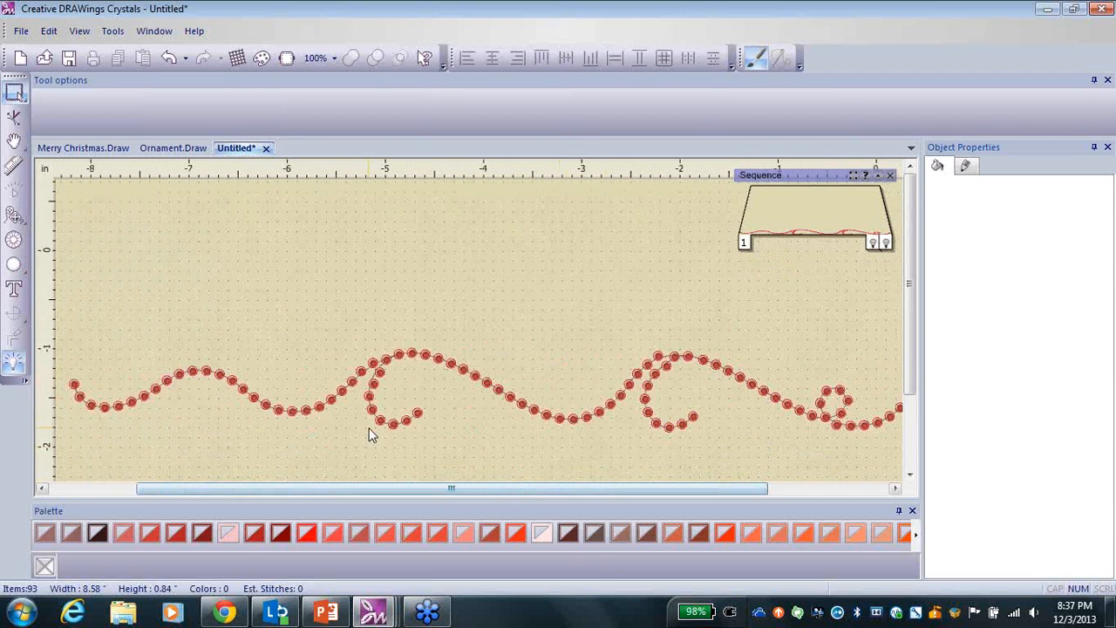
{"action": "left_click", "coordinate": [13, 243]}
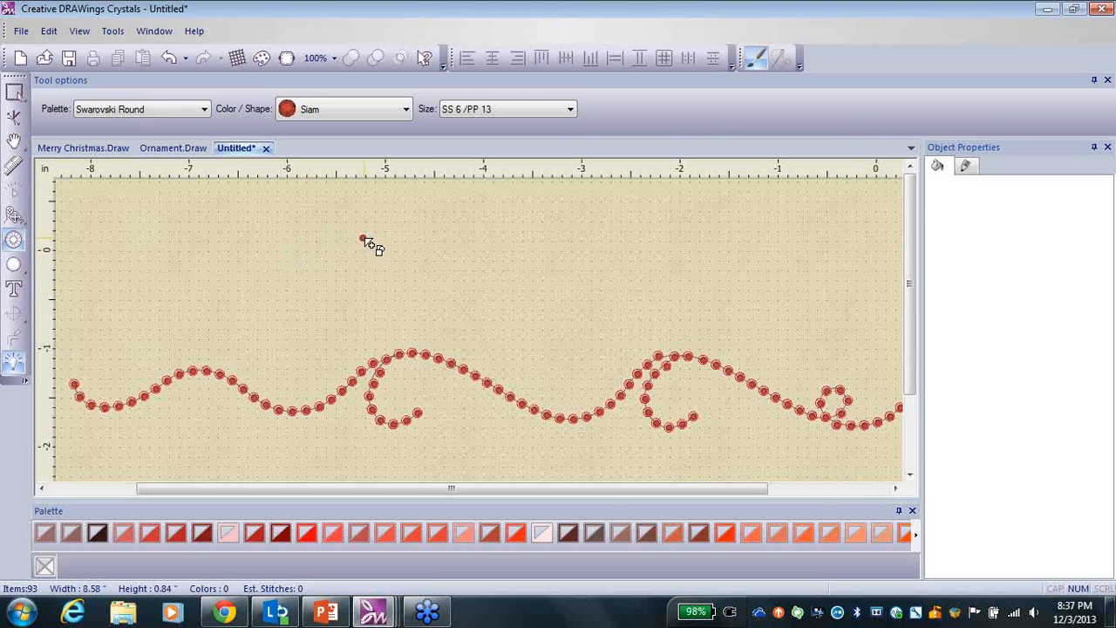
{"action": "left_click", "coordinate": [570, 109]}
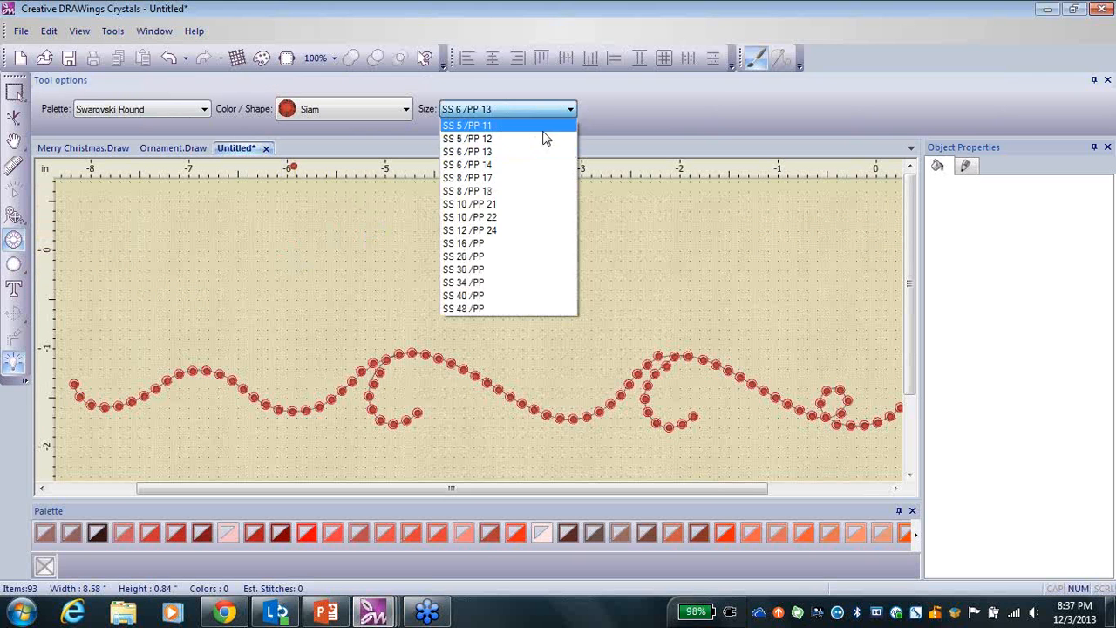
{"action": "left_click", "coordinate": [486, 205]}
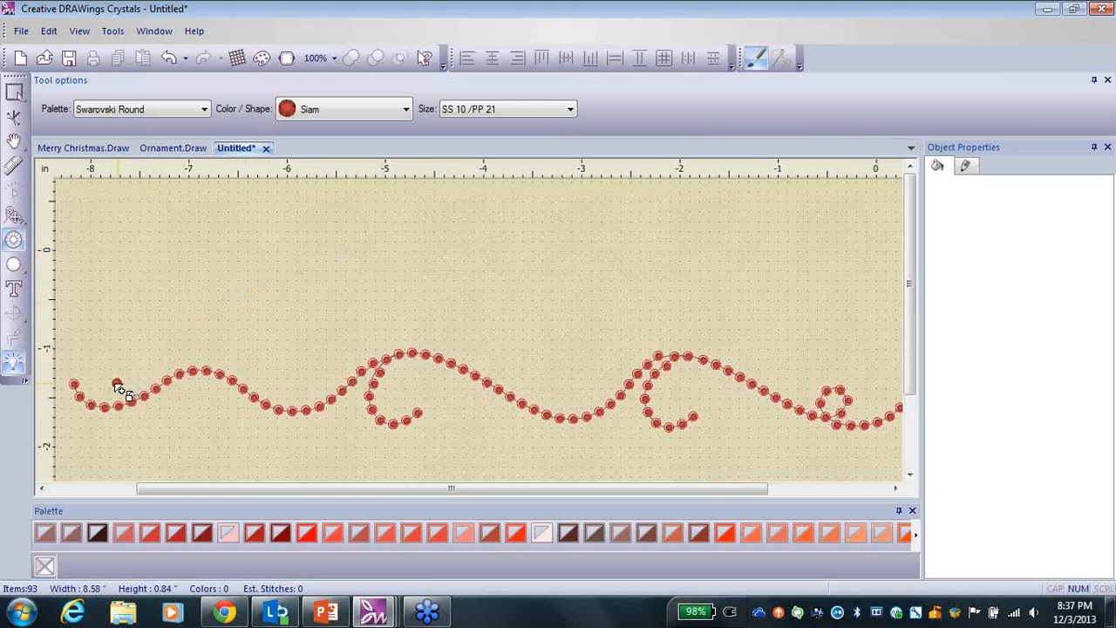
{"action": "left_click", "coordinate": [107, 387]}
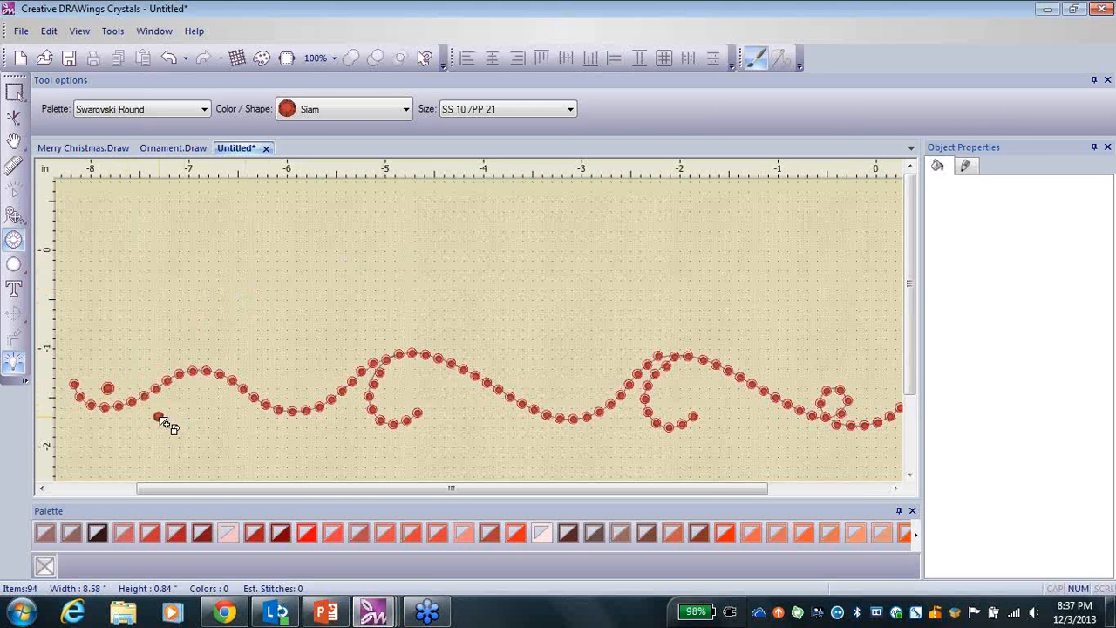
- Place four SS 10 /PP 21 Siam accent crystals in an uneven row beneath the vine's first crest
{"action": "left_click", "coordinate": [159, 417]}
{"action": "left_click", "coordinate": [179, 405]}
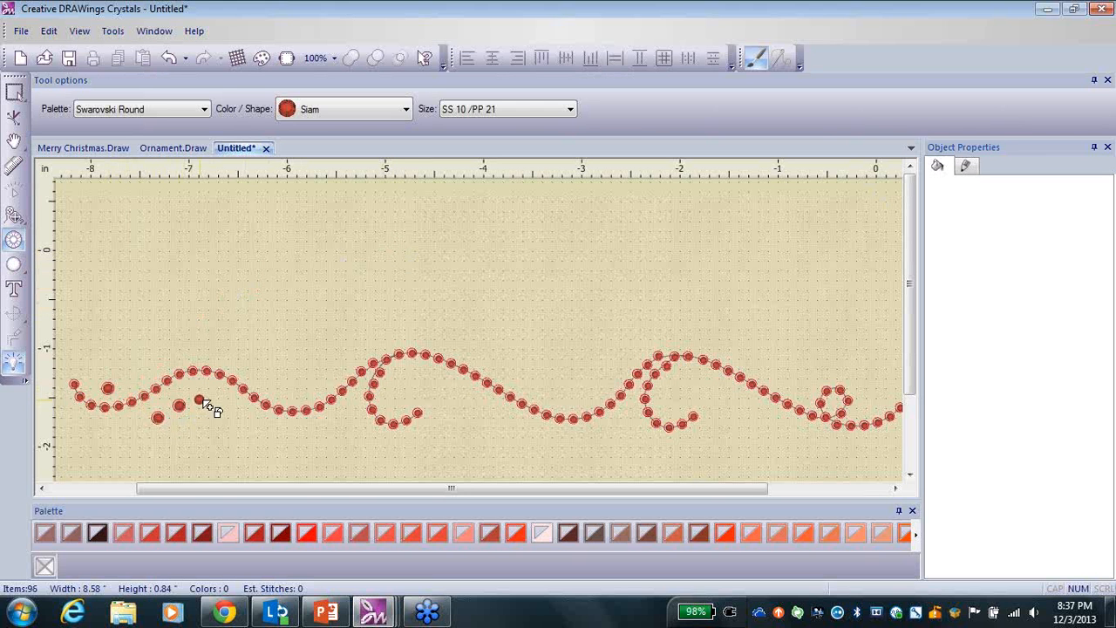
{"action": "left_click", "coordinate": [210, 403]}
{"action": "left_click", "coordinate": [236, 419]}
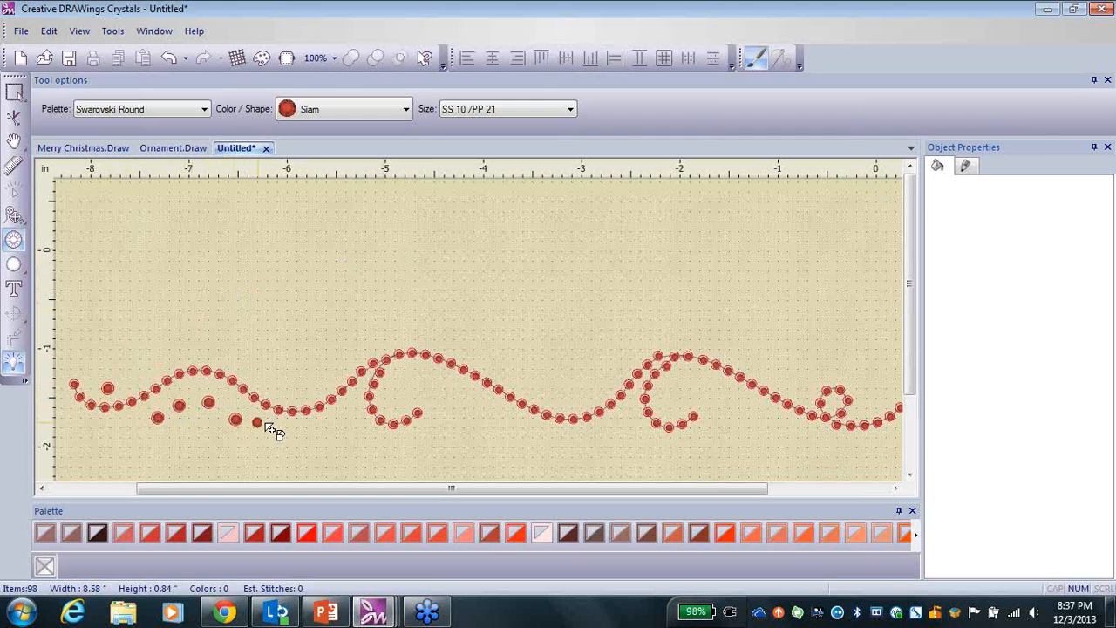
- Add three accent crystals above the vine's second dip and one inside each of the two large curls, and finish placing crystals
{"action": "left_click", "coordinate": [289, 392]}
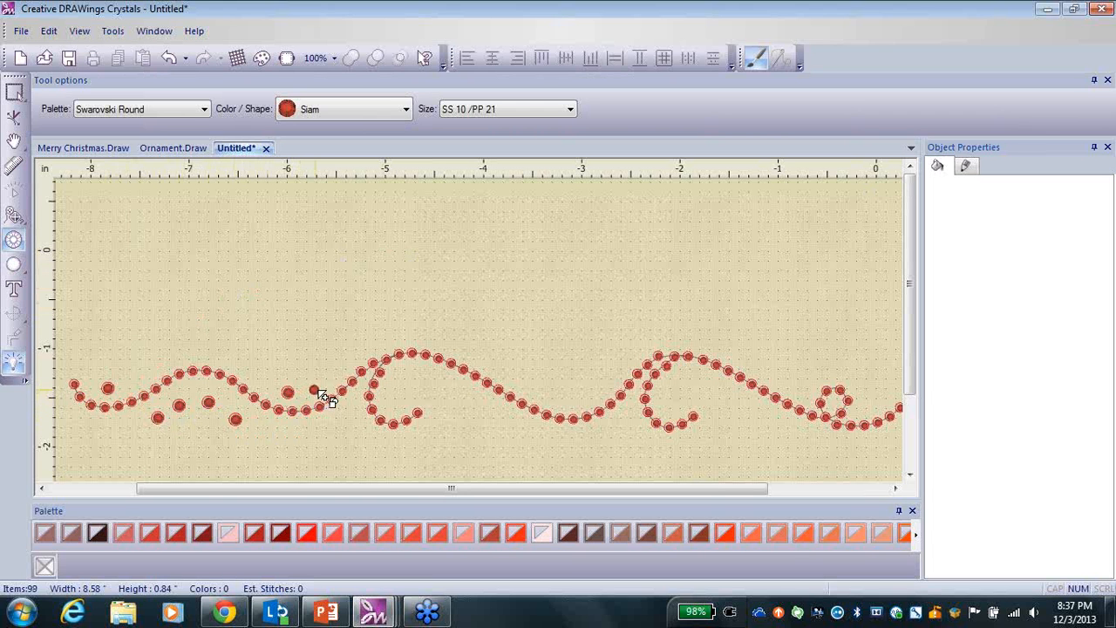
{"action": "left_click", "coordinate": [316, 392]}
{"action": "left_click", "coordinate": [262, 385]}
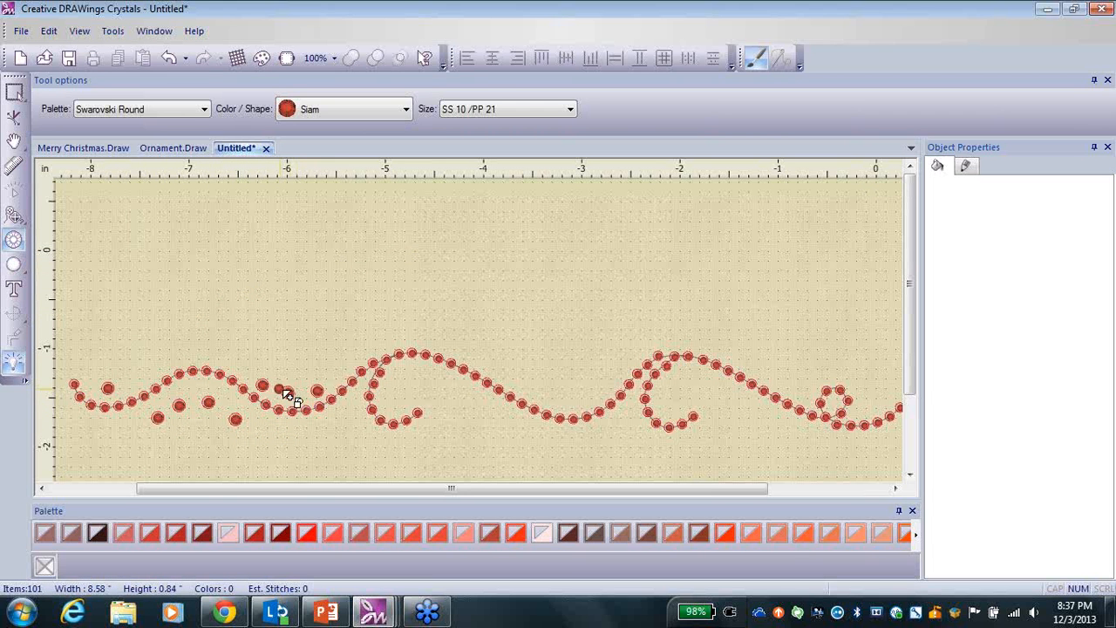
{"action": "left_click", "coordinate": [400, 400]}
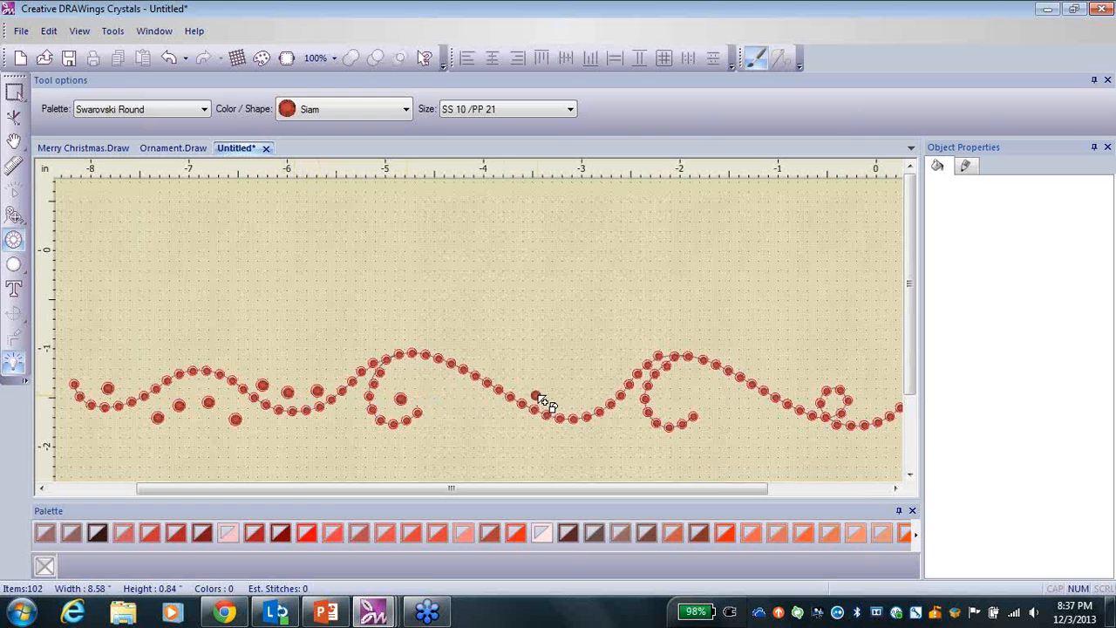
{"action": "left_click", "coordinate": [676, 404]}
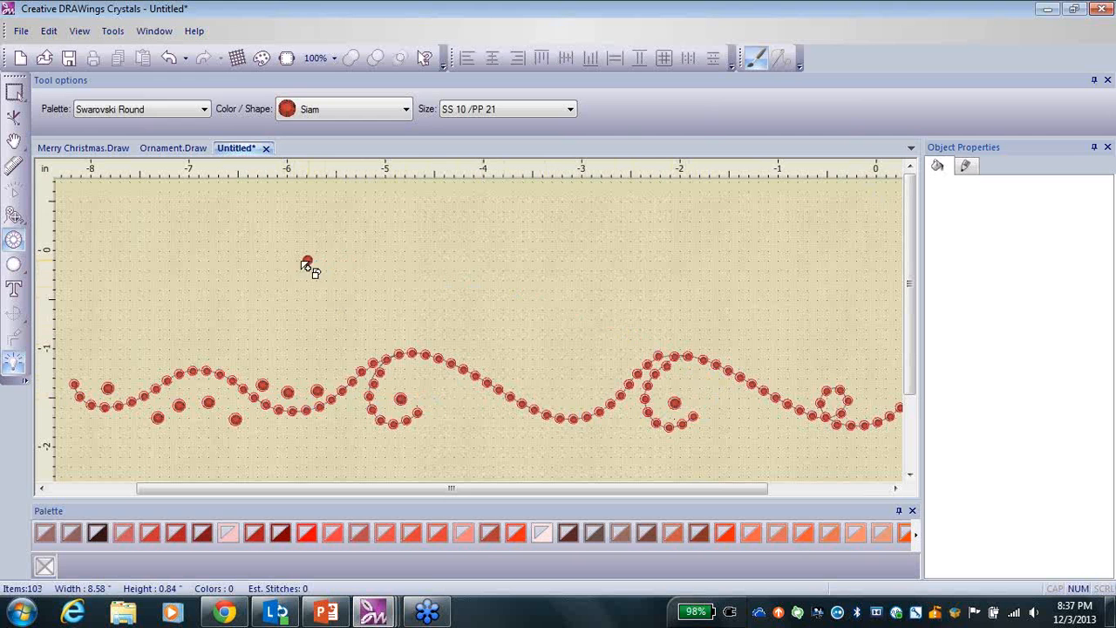
{"action": "key", "text": "Escape"}
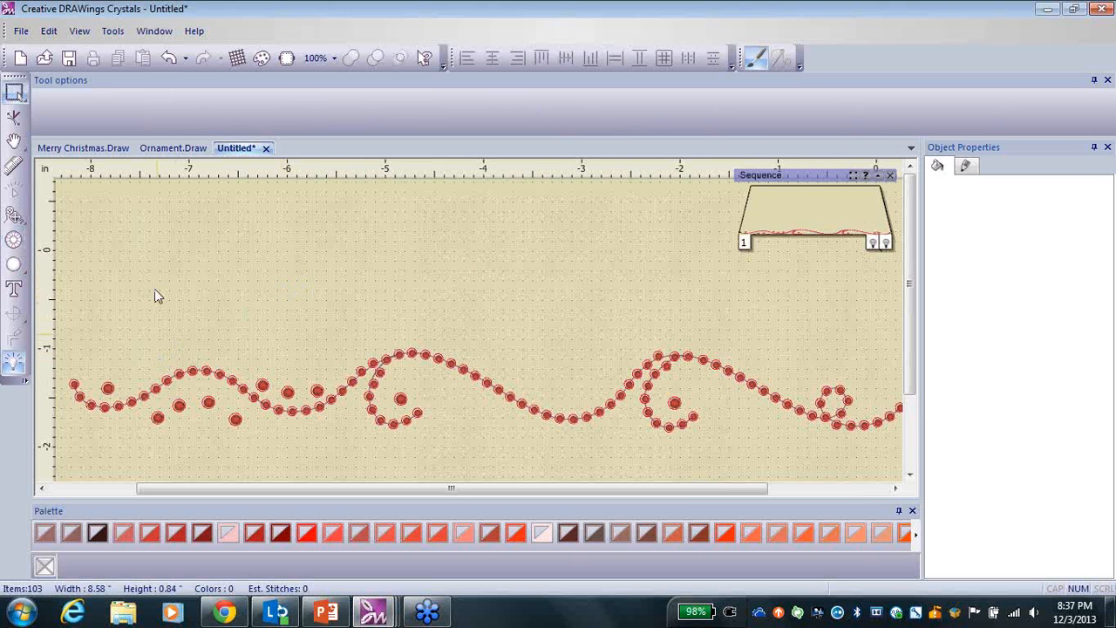
- Nudge the accent crystal above the vine's first dip slightly up and to the left, and deselect it
{"action": "left_click", "coordinate": [109, 390]}
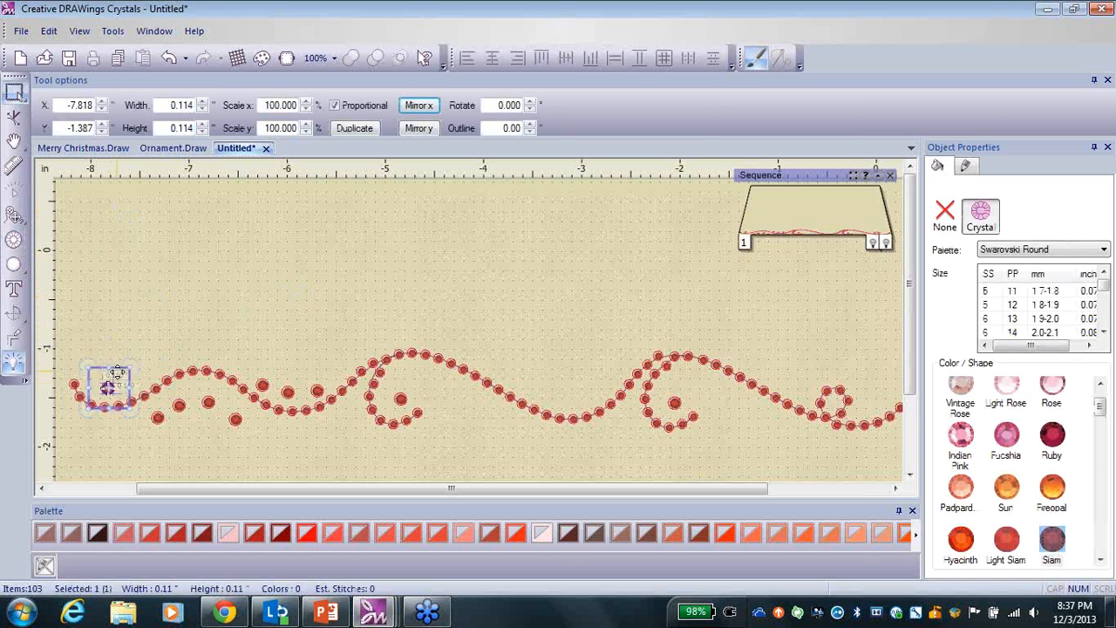
{"action": "left_click_drag", "start_coordinate": [118, 374], "coordinate": [114, 370]}
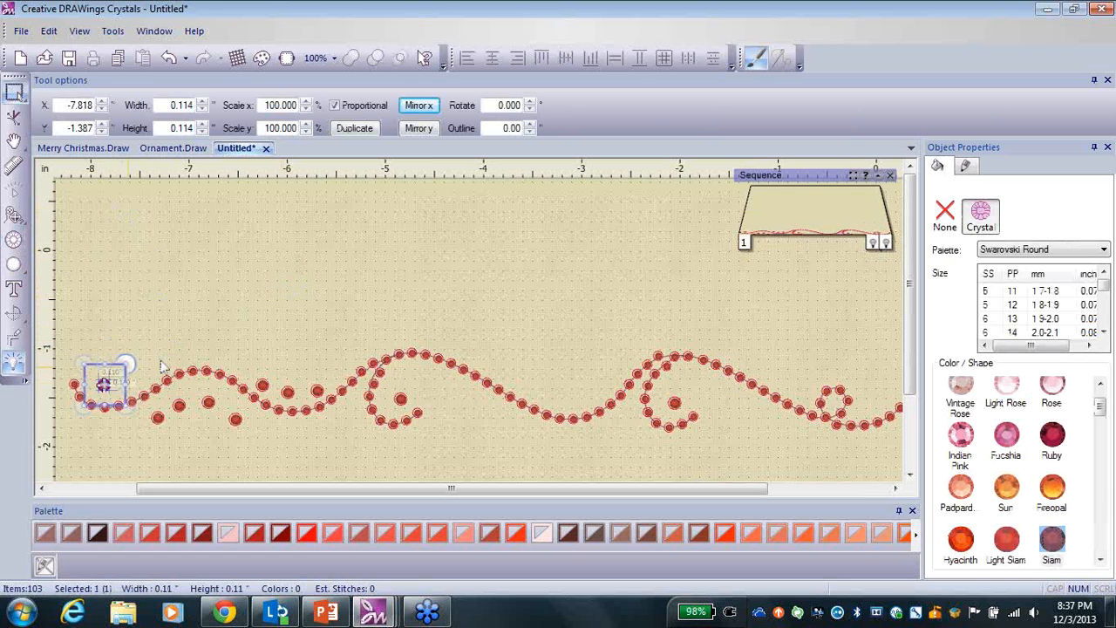
{"action": "left_click", "coordinate": [344, 286]}
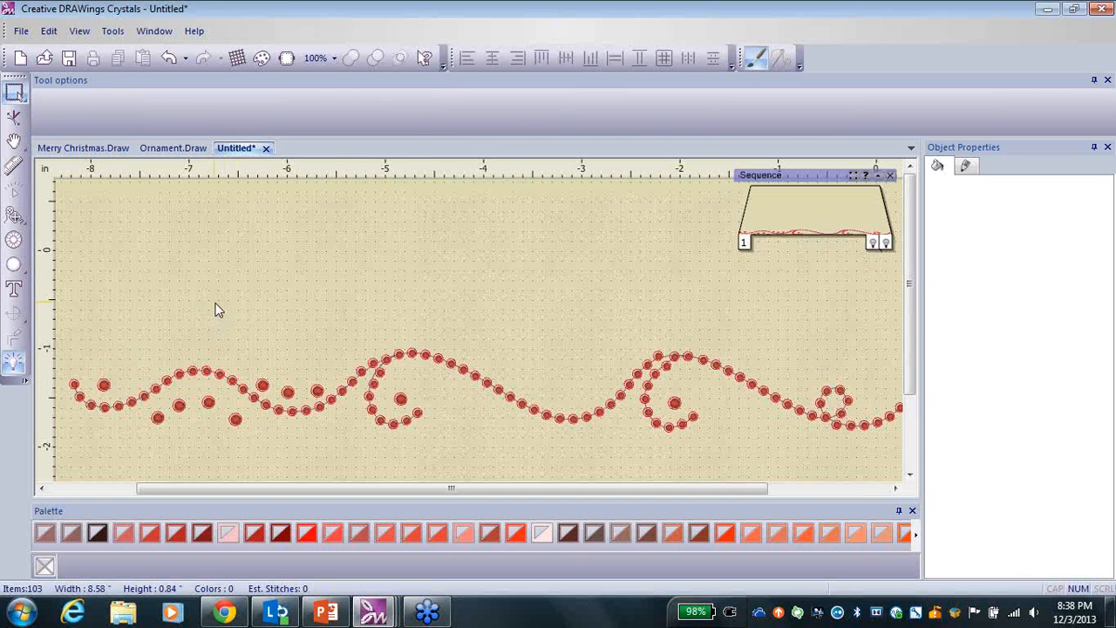
- Open the Crystals/Cutters export for the design and preview only the SS10 208 Siam template
{"action": "left_click", "coordinate": [21, 30]}
{"action": "mouse_move", "coordinate": [61, 209]}
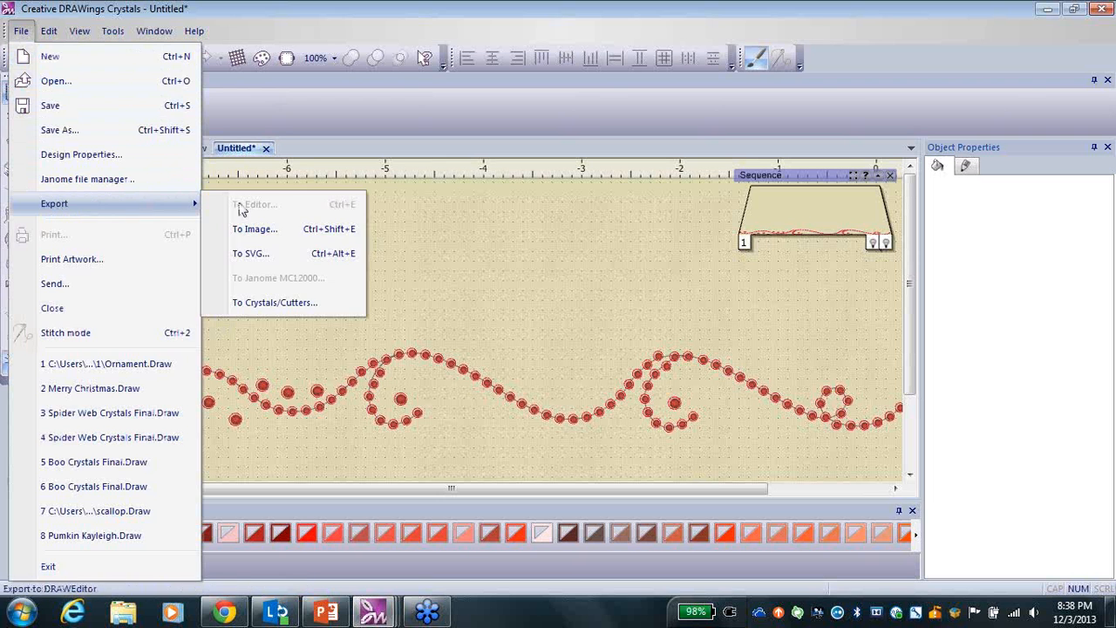
{"action": "left_click", "coordinate": [282, 302]}
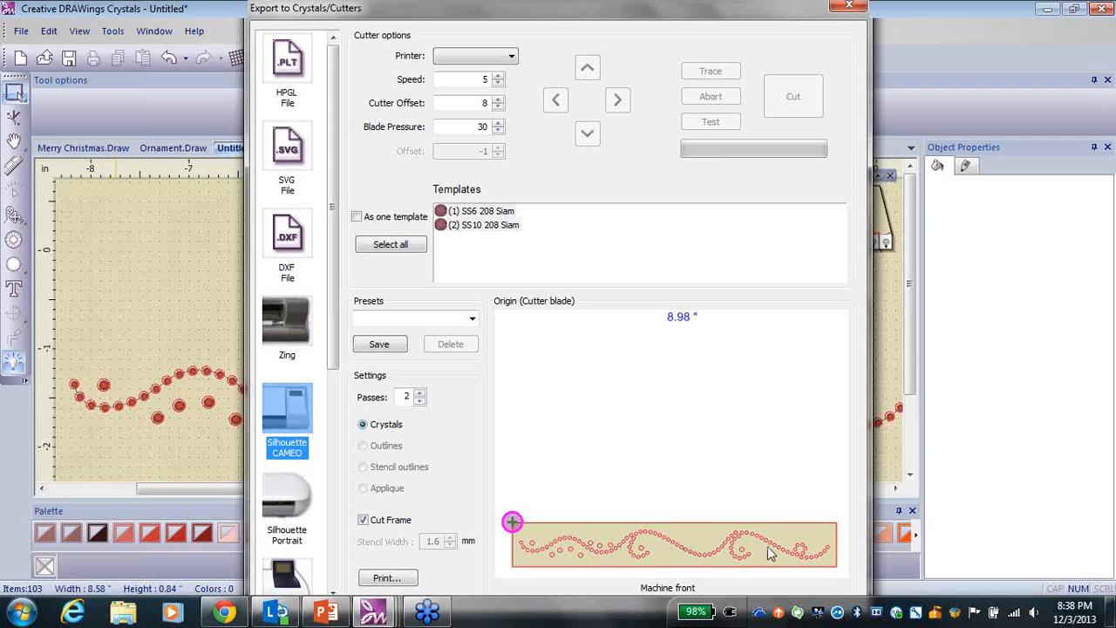
{"action": "left_click", "coordinate": [486, 225]}
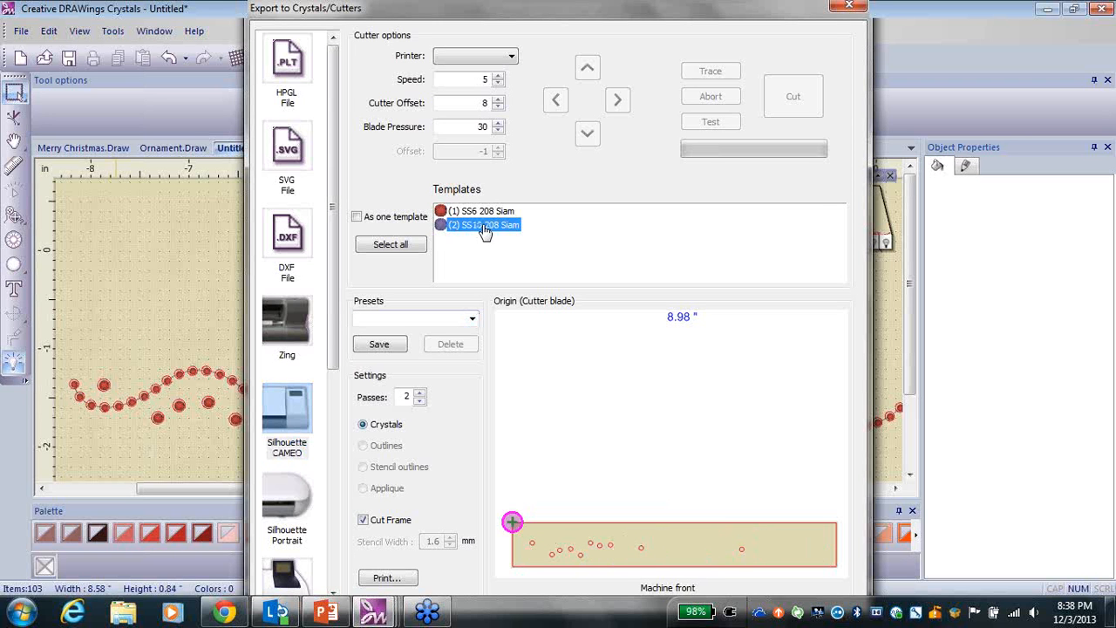